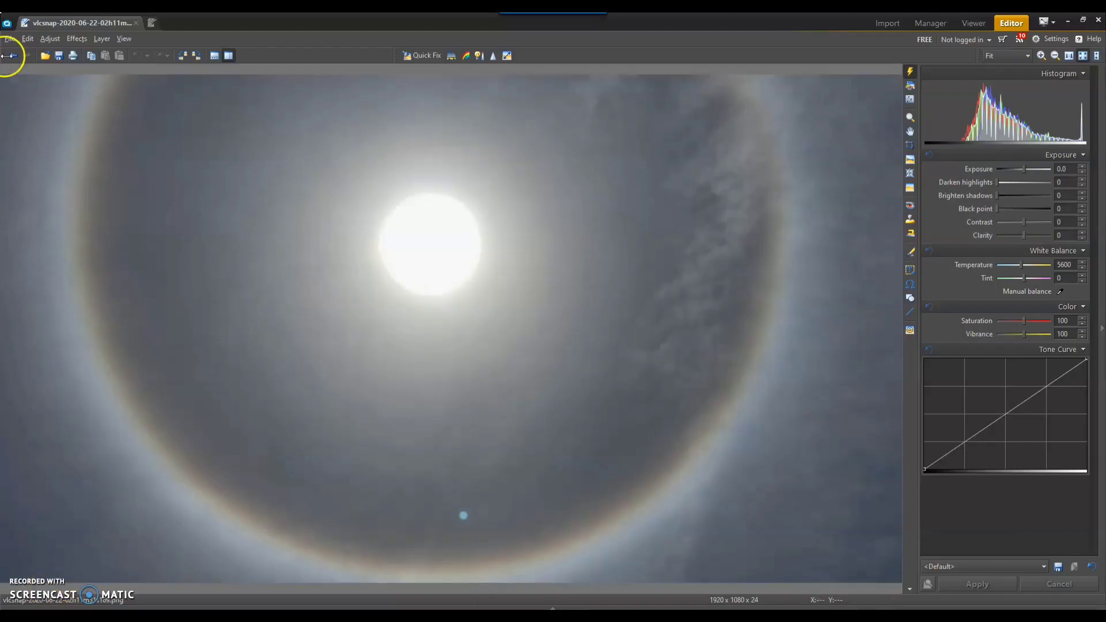
# Check the image information of the open sun halo picture and close it.
pyautogui.click(11, 40)
pyautogui.click(86, 258)
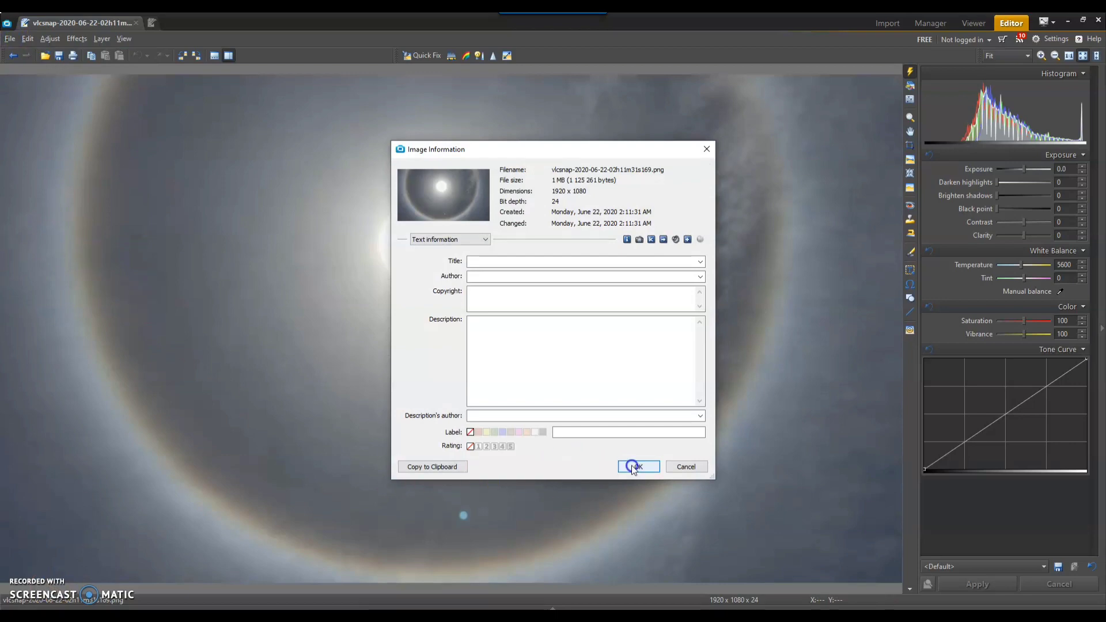
pyautogui.click(634, 467)
# Darken the image around the sun by bending the tone curve's midpoint deep into the highlights' low corner, and apply it.
pyautogui.scroll(2, 434, 313)
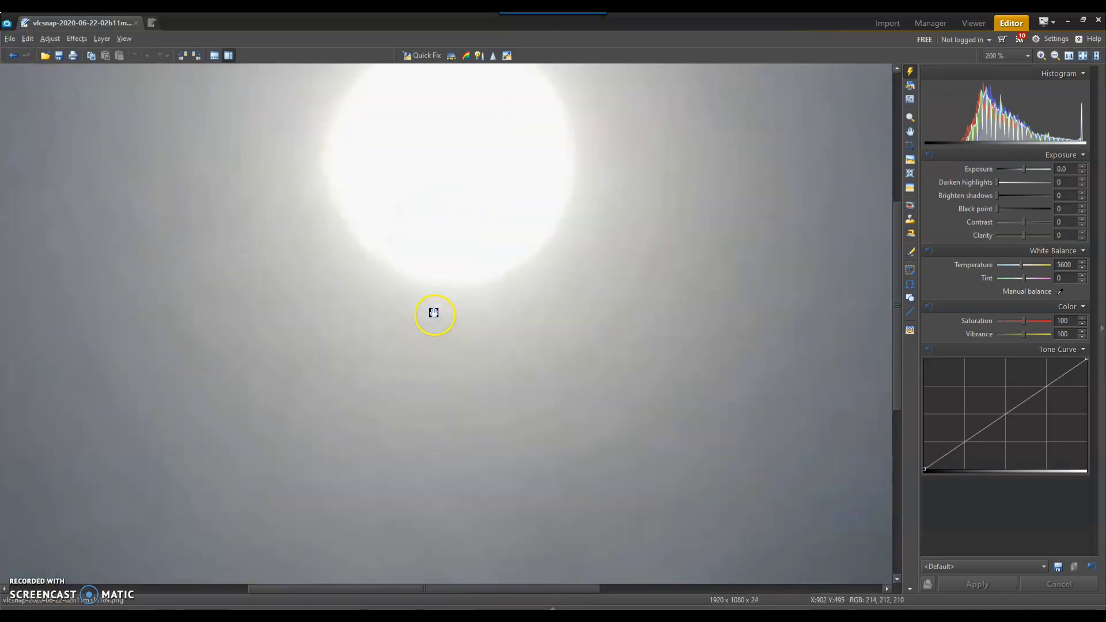
pyautogui.moveTo(433, 287); pyautogui.dragTo(405, 518)
pyautogui.scroll(1, 427, 427)
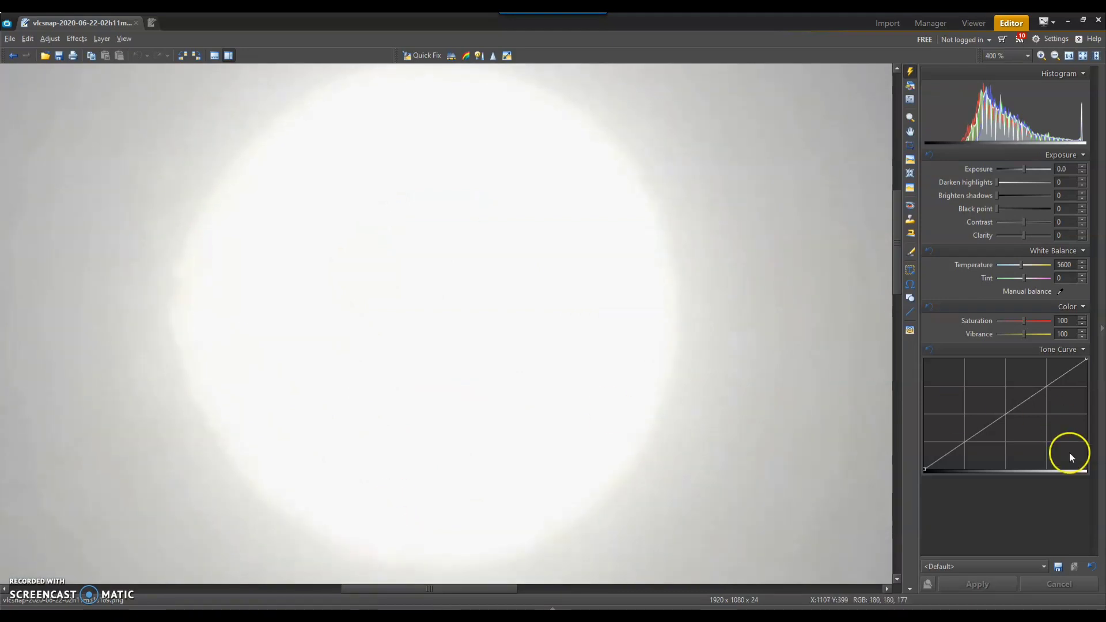
pyautogui.moveTo(1006, 415); pyautogui.dragTo(1064, 454)
pyautogui.click(977, 584)
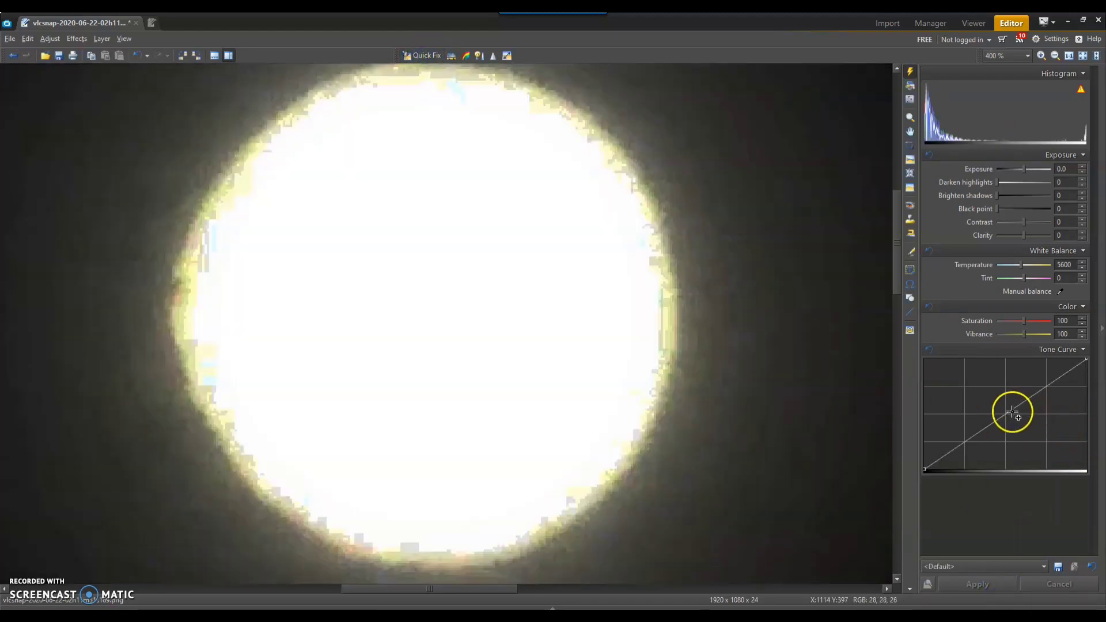
# Apply the steep tone curve darkening two more times to the sun disc, finishing with a Quick Fix.
pyautogui.moveTo(1012, 411); pyautogui.dragTo(1072, 460)
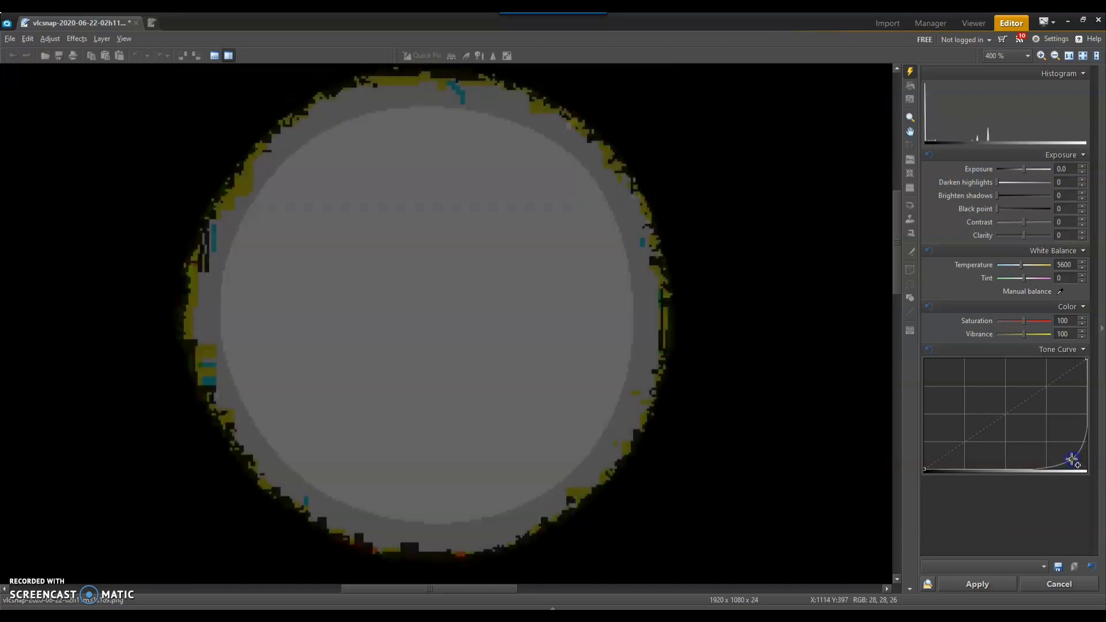
pyautogui.click(982, 581)
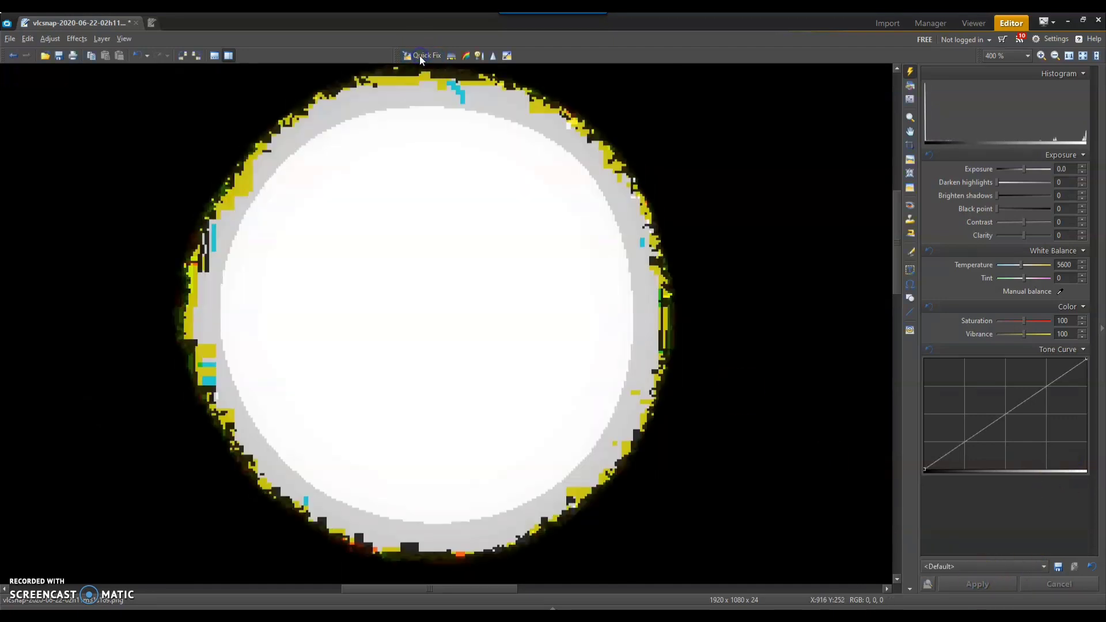
pyautogui.moveTo(998, 420); pyautogui.dragTo(1076, 459)
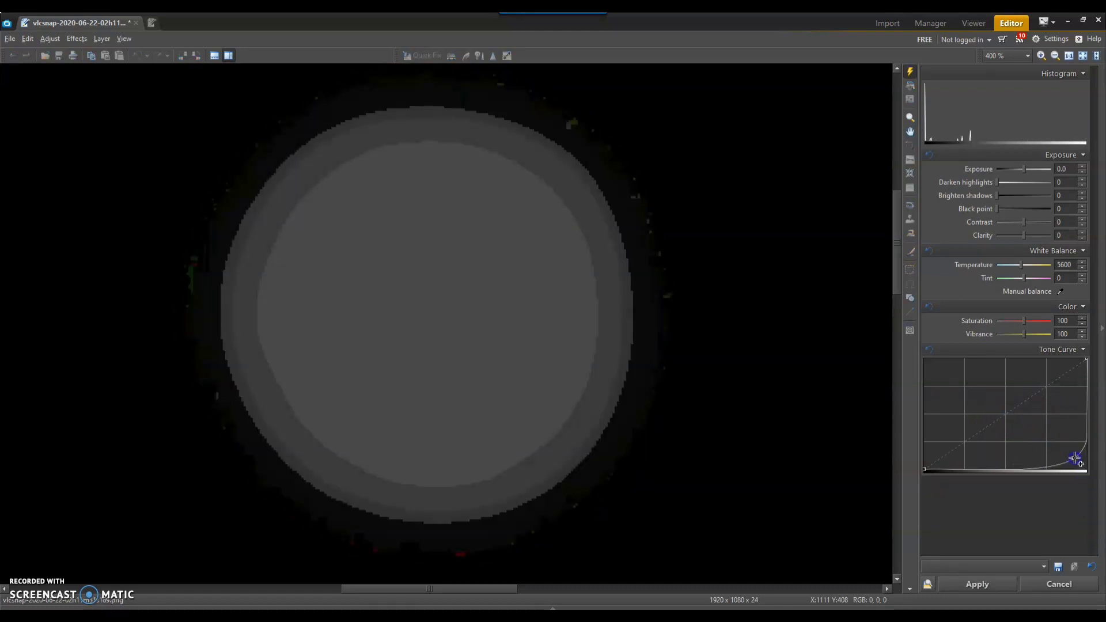
pyautogui.click(949, 581)
pyautogui.click(428, 53)
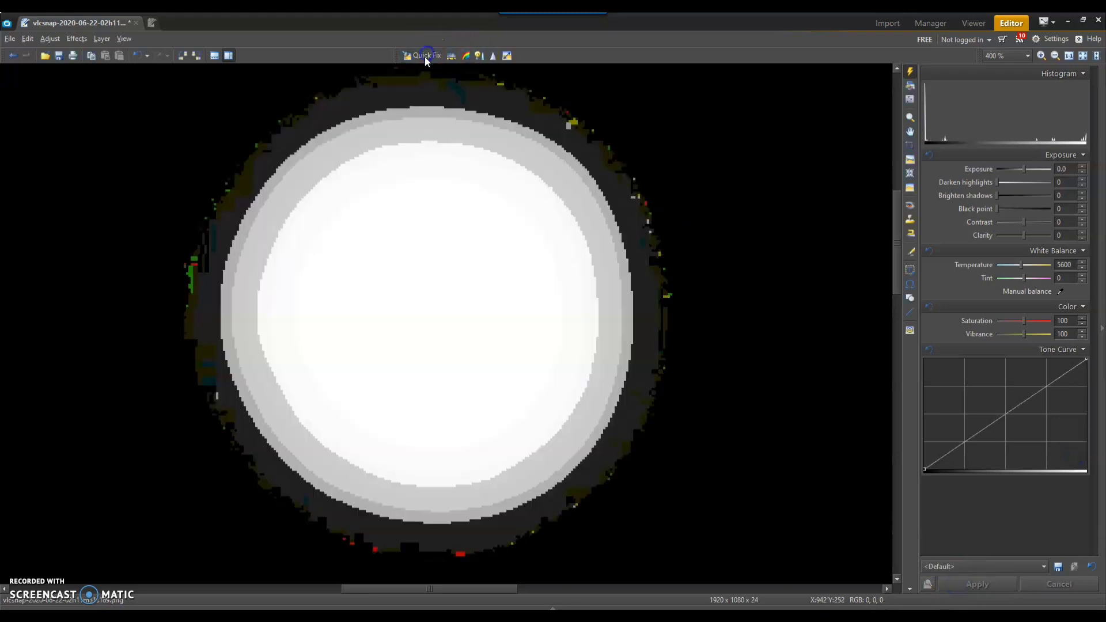
# Run three more rounds of steep tone curve darkening and Quick Fix to isolate the sun's bright core.
pyautogui.moveTo(1000, 413); pyautogui.dragTo(1074, 459)
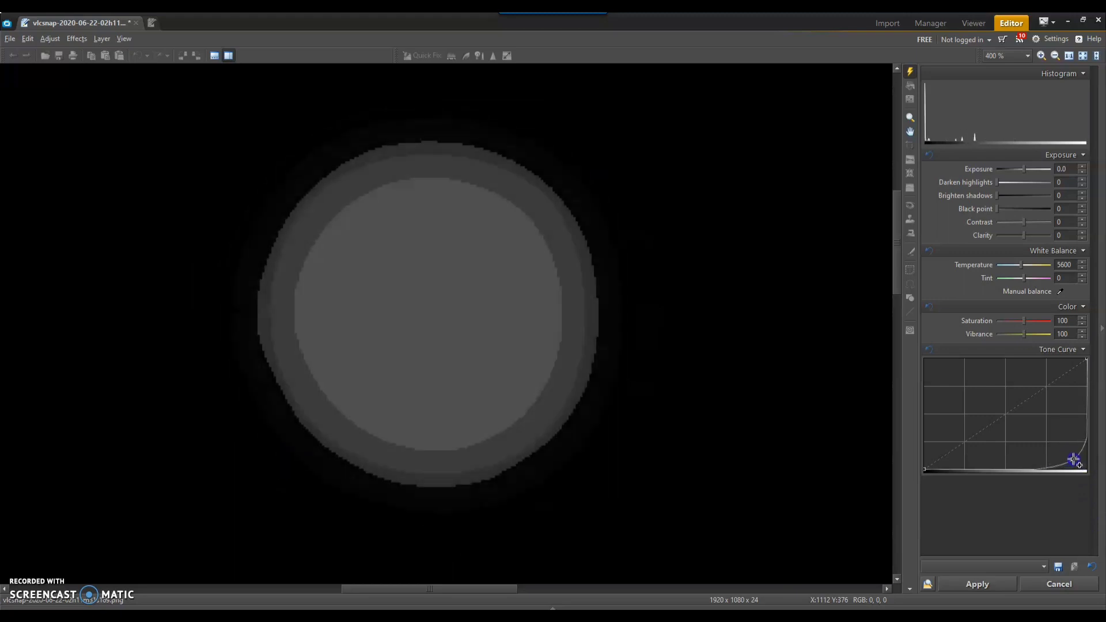
pyautogui.click(981, 578)
pyautogui.click(425, 54)
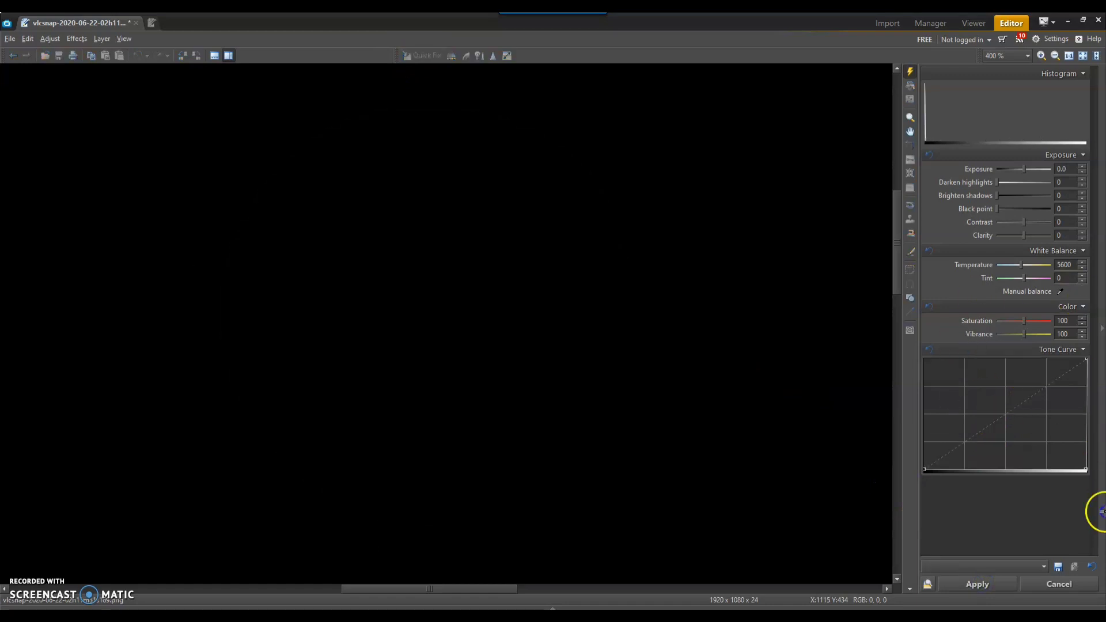
pyautogui.moveTo(1085, 465); pyautogui.dragTo(1073, 457)
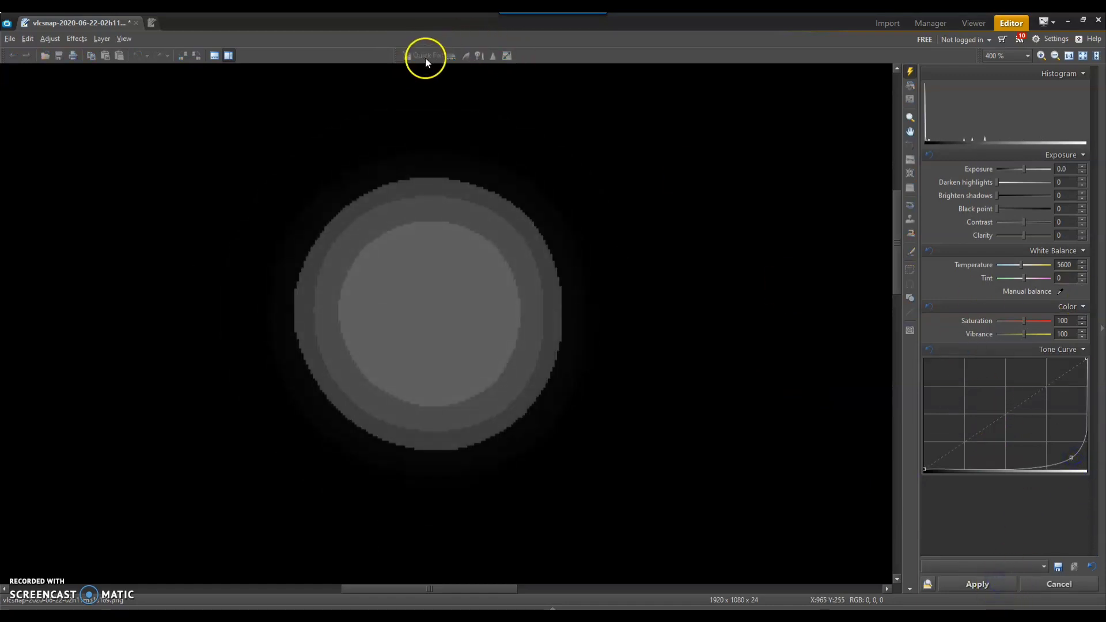
pyautogui.click(963, 584)
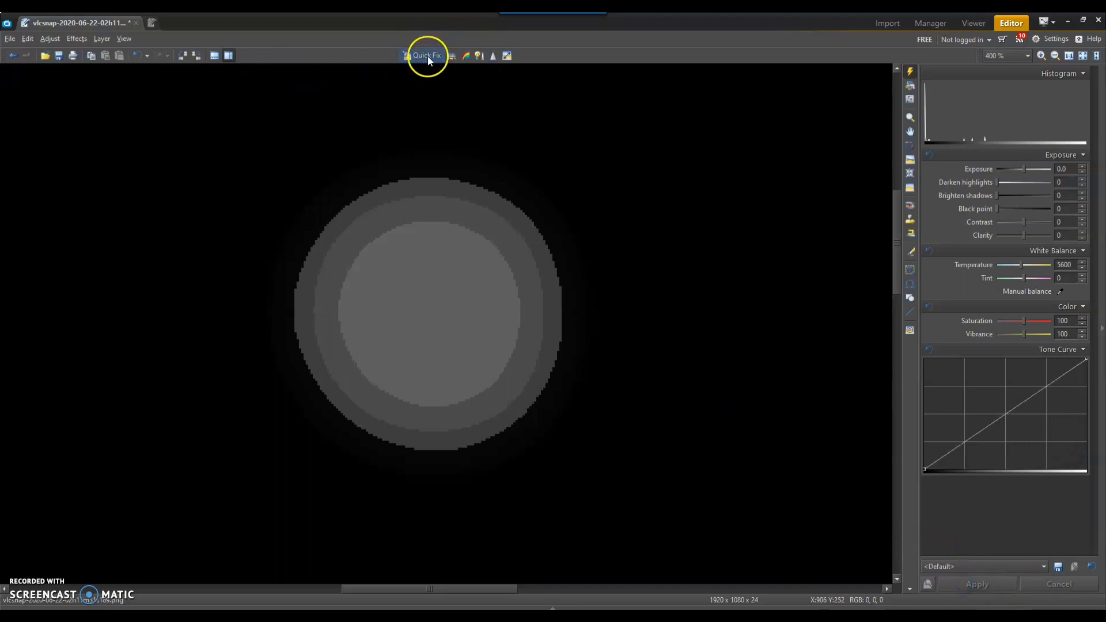
pyautogui.moveTo(1006, 415); pyautogui.dragTo(1070, 457)
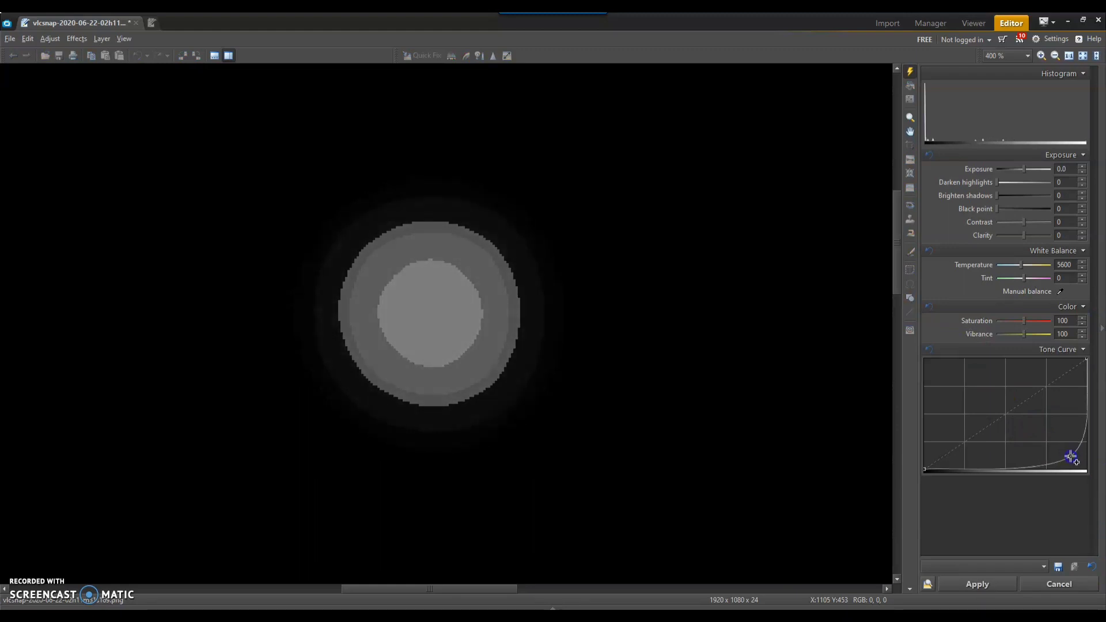
pyautogui.click(977, 584)
pyautogui.click(426, 55)
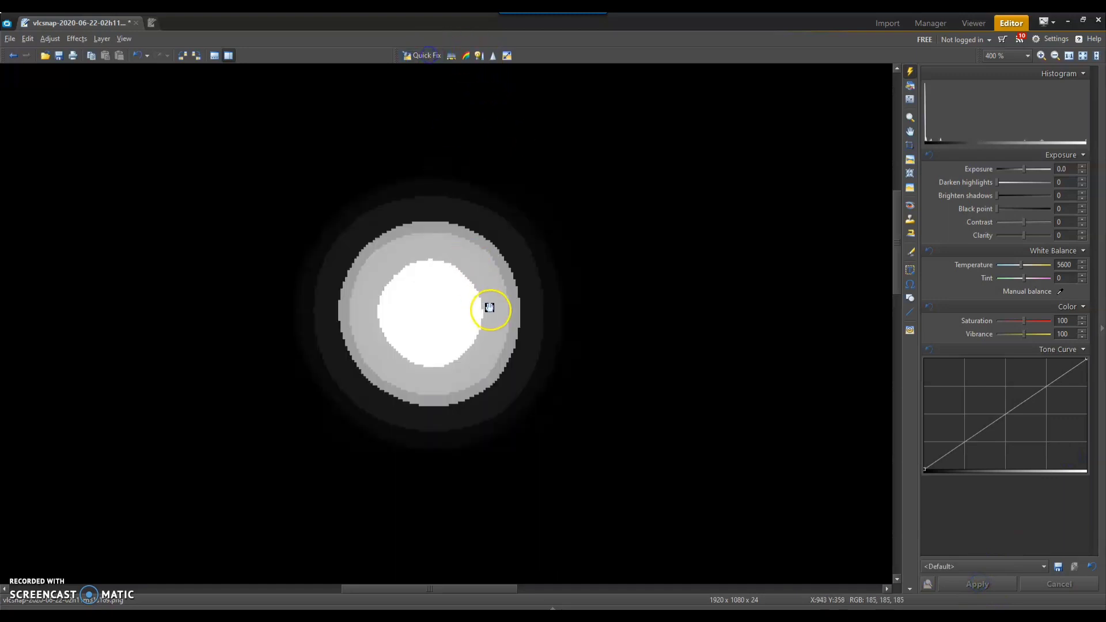
# Darken the grey rings around the white core with another steep tone curve bend and apply it at 1600% zoom.
pyautogui.scroll(3, 489, 308)
pyautogui.moveTo(490, 304); pyautogui.dragTo(625, 298)
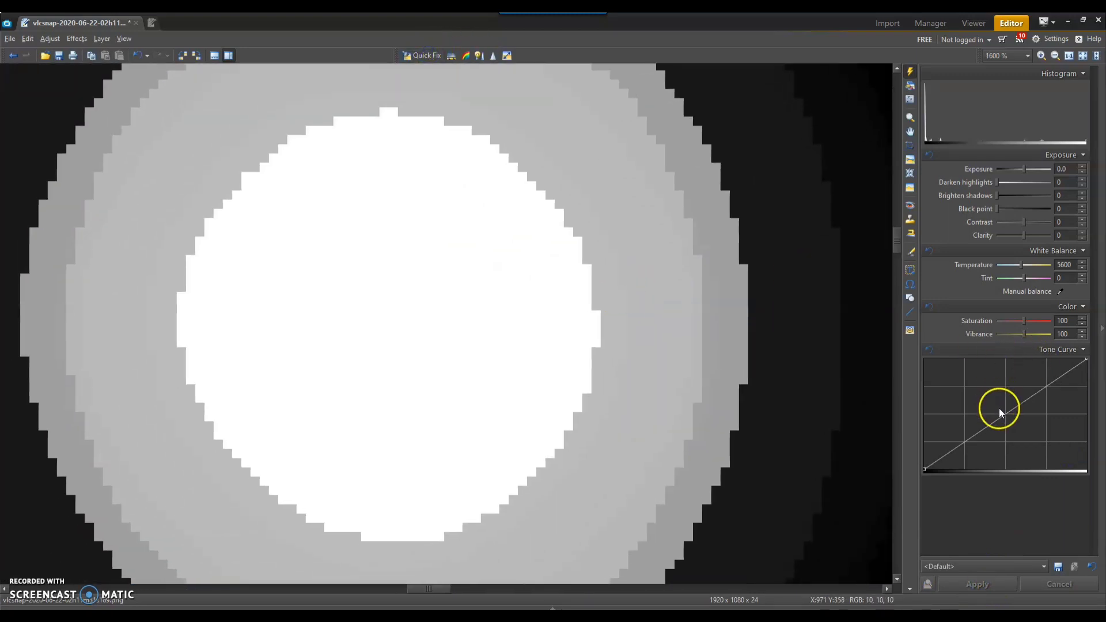
pyautogui.moveTo(1004, 415); pyautogui.dragTo(1073, 459)
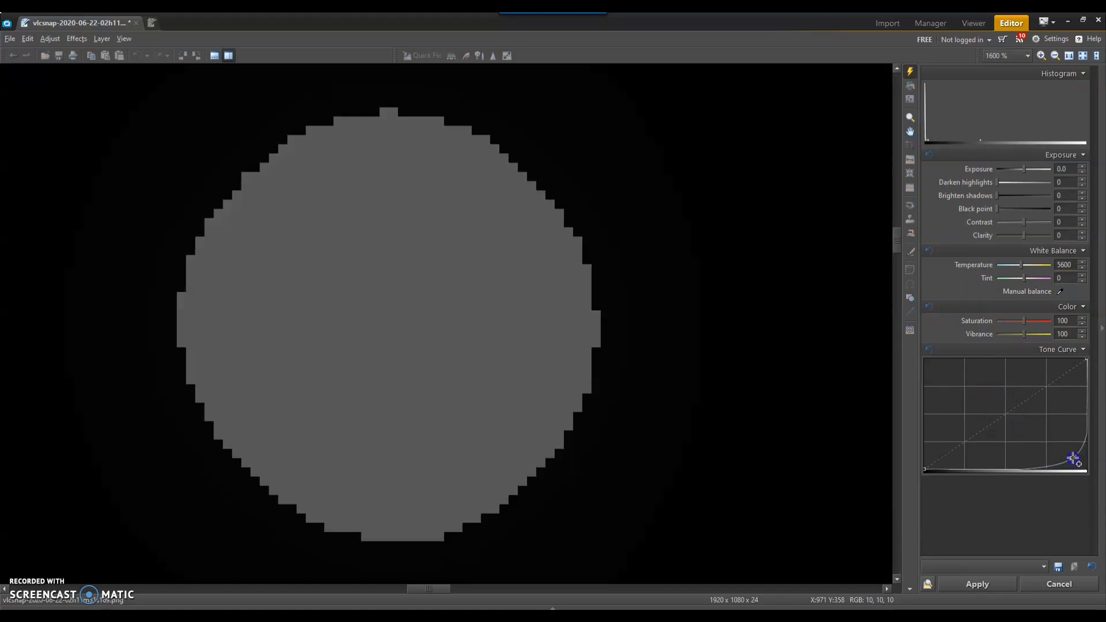
pyautogui.click(978, 585)
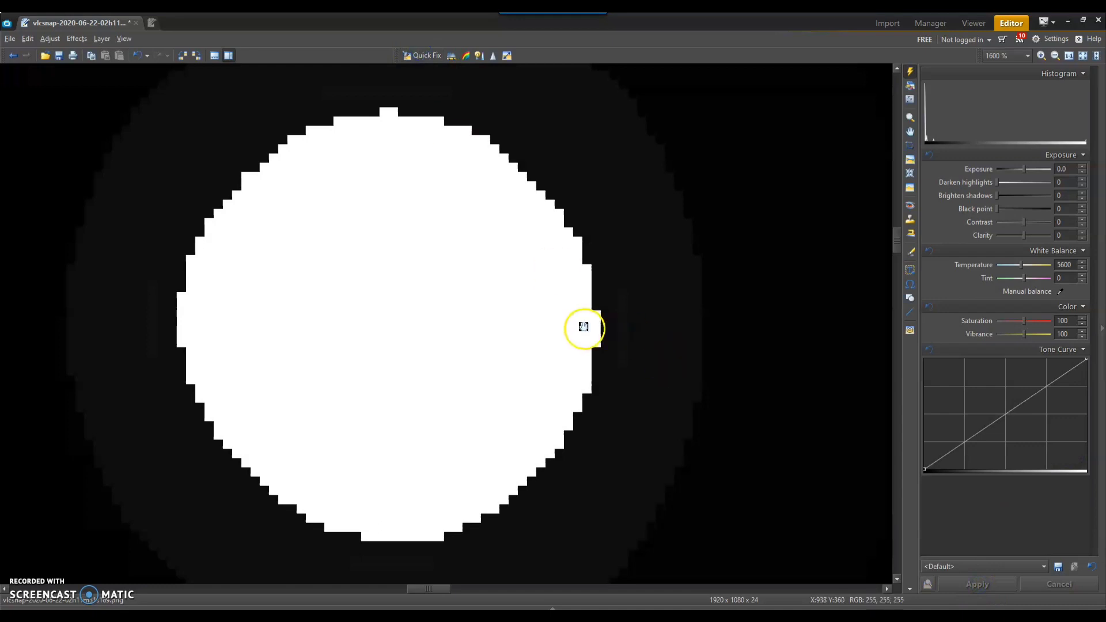
# Preview the Emboss effect to examine the outlines of the core and its rings, and discard it without applying.
pyautogui.scroll(-1, 597, 336)
pyautogui.moveTo(597, 336); pyautogui.dragTo(539, 343)
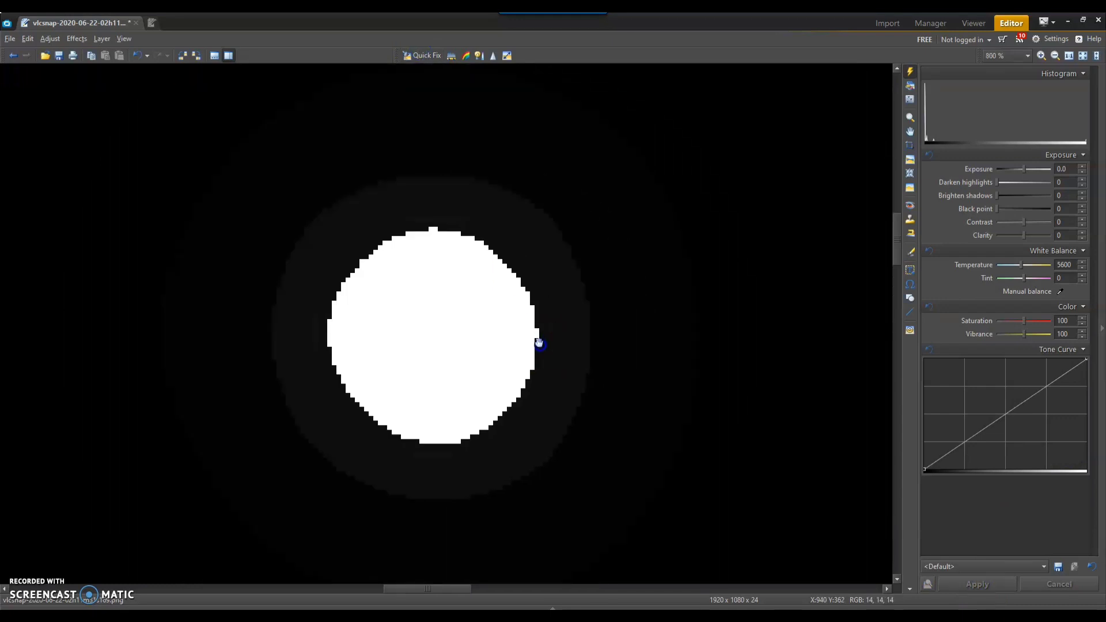
pyautogui.click(909, 101)
pyautogui.click(951, 462)
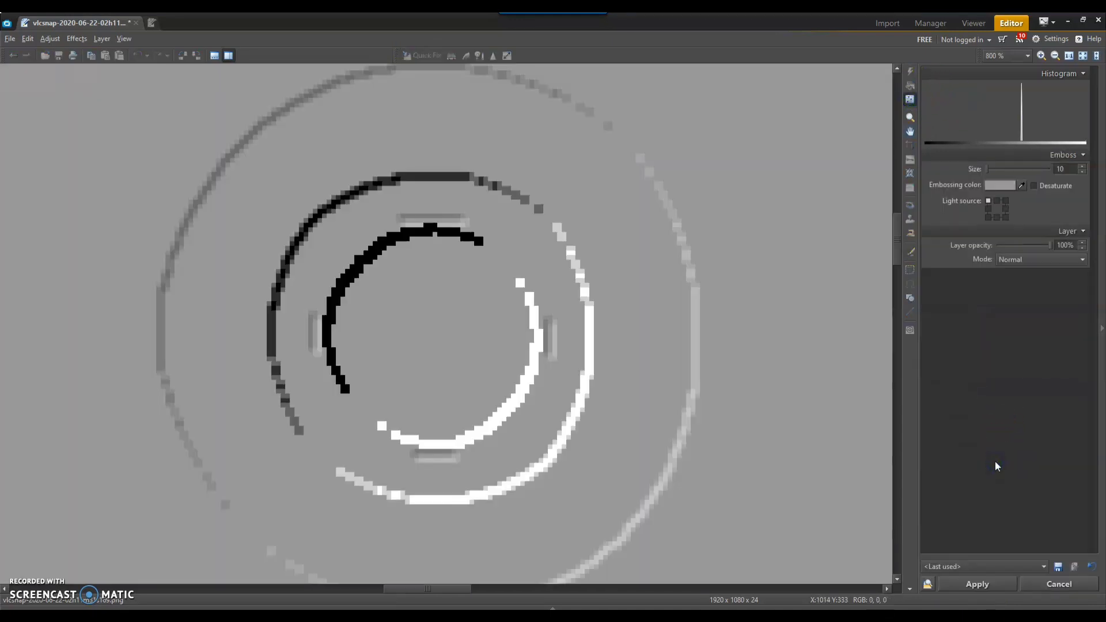
pyautogui.scroll(-3, 649, 459)
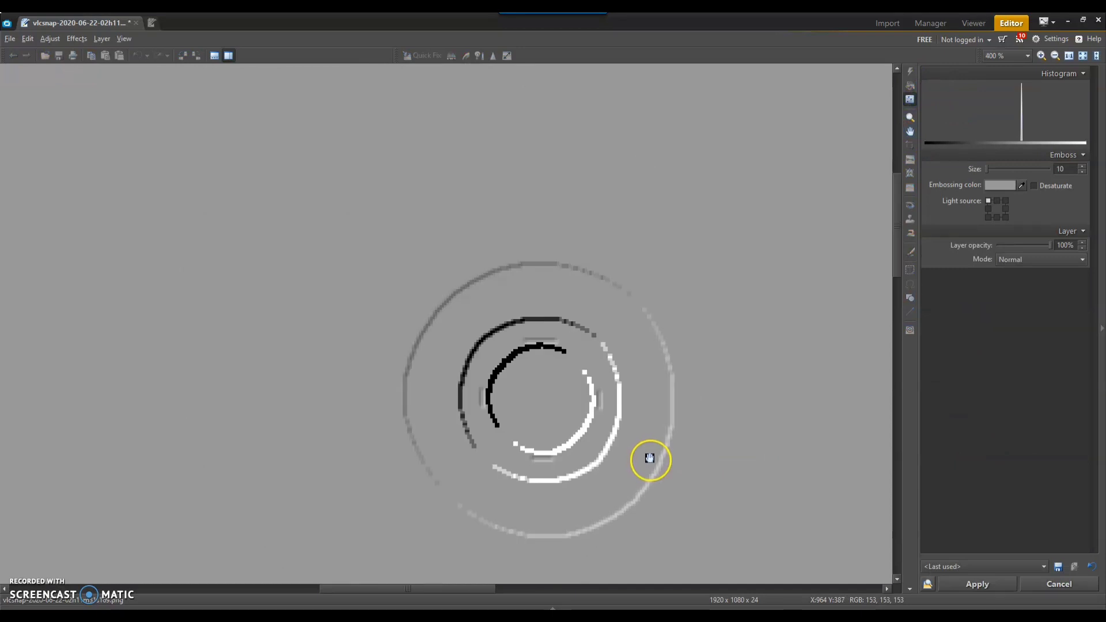
pyautogui.scroll(3, 649, 459)
pyautogui.moveTo(598, 434); pyautogui.dragTo(599, 417)
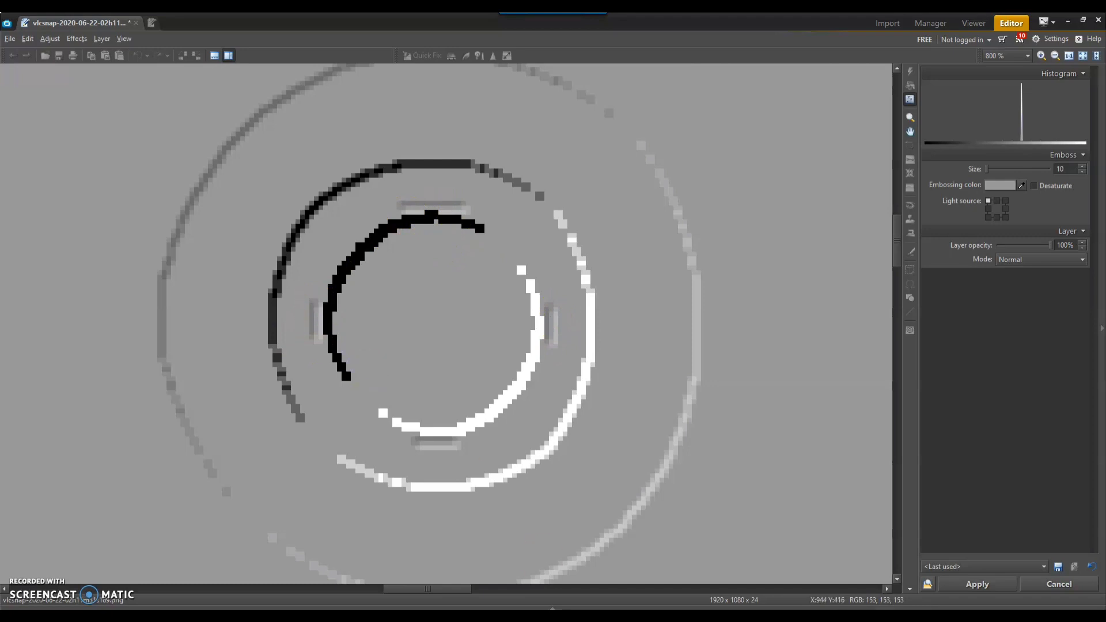
pyautogui.click(1053, 585)
# Return to the quick adjustments and apply another steep tone curve darkening to suppress the faint ring around the core.
pyautogui.moveTo(546, 417); pyautogui.dragTo(565, 446)
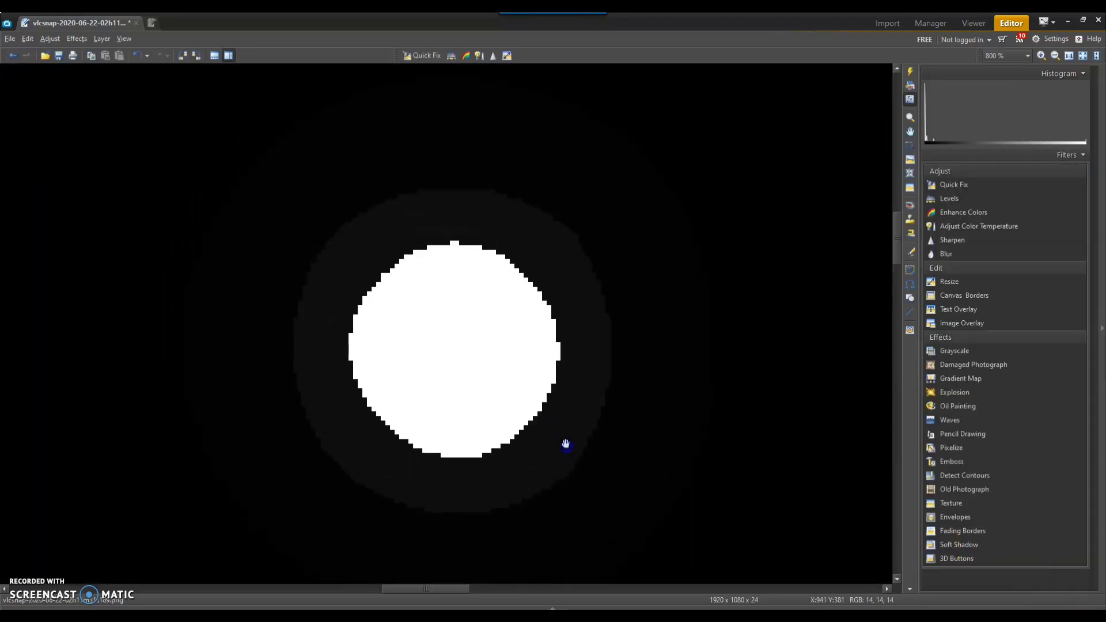
pyautogui.click(910, 71)
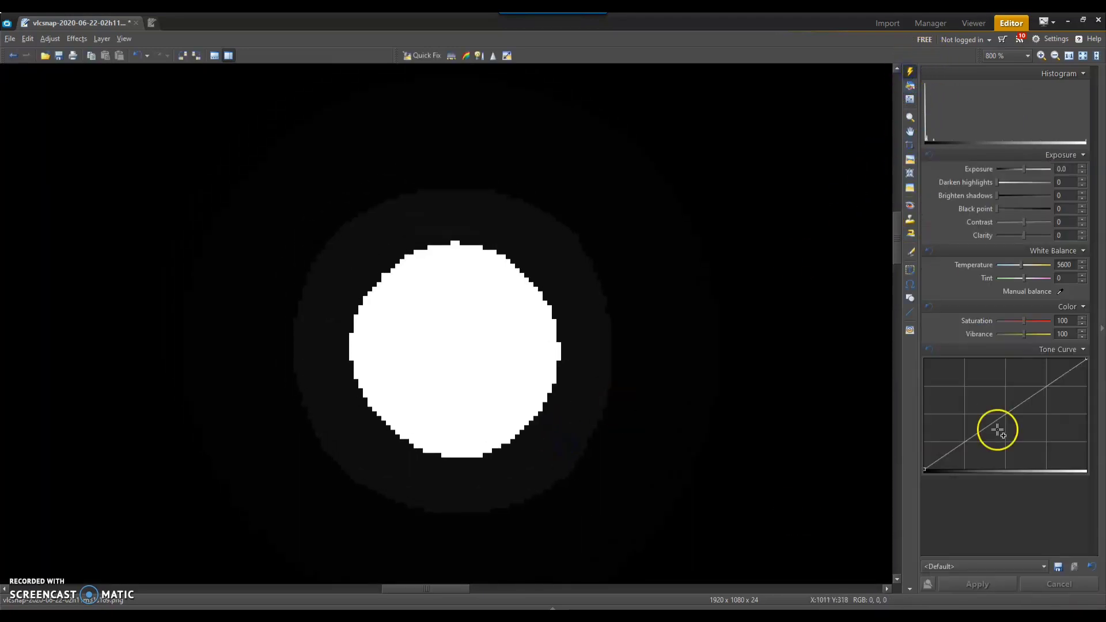
pyautogui.moveTo(1004, 413); pyautogui.dragTo(1072, 458)
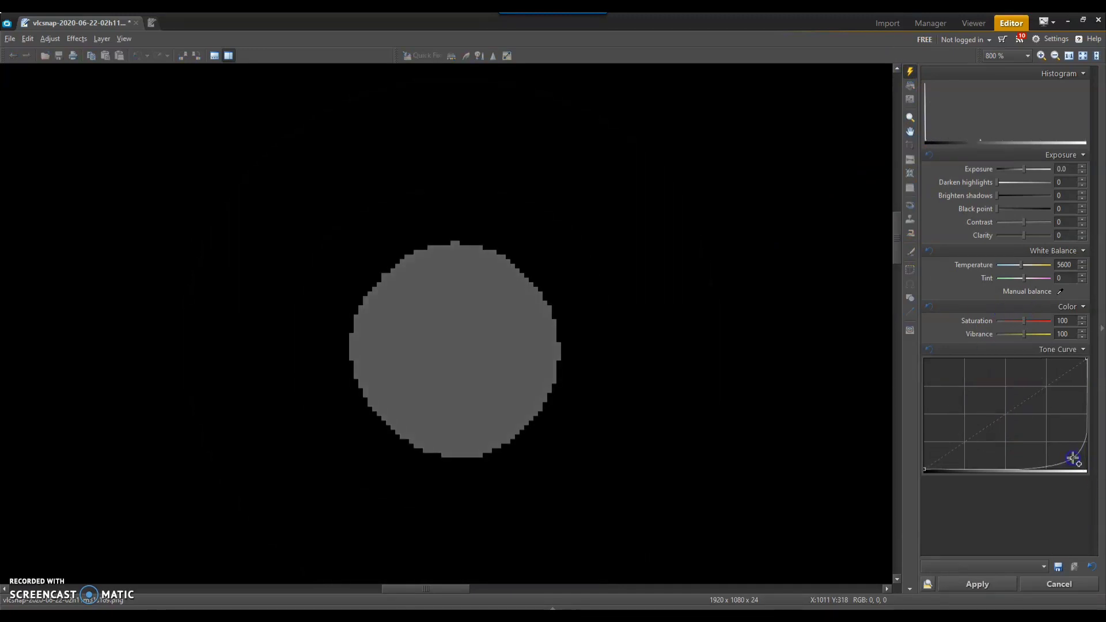
pyautogui.click(1008, 581)
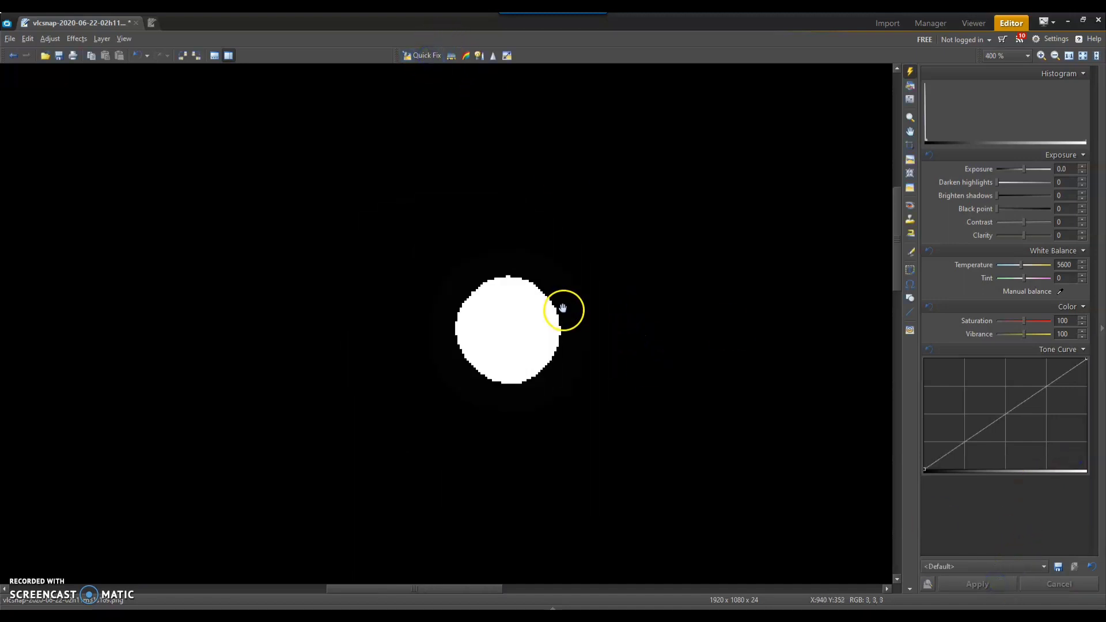
# Examine the core's outline and inner edge lines in an Emboss preview, and cancel the effect.
pyautogui.scroll(2, 564, 303)
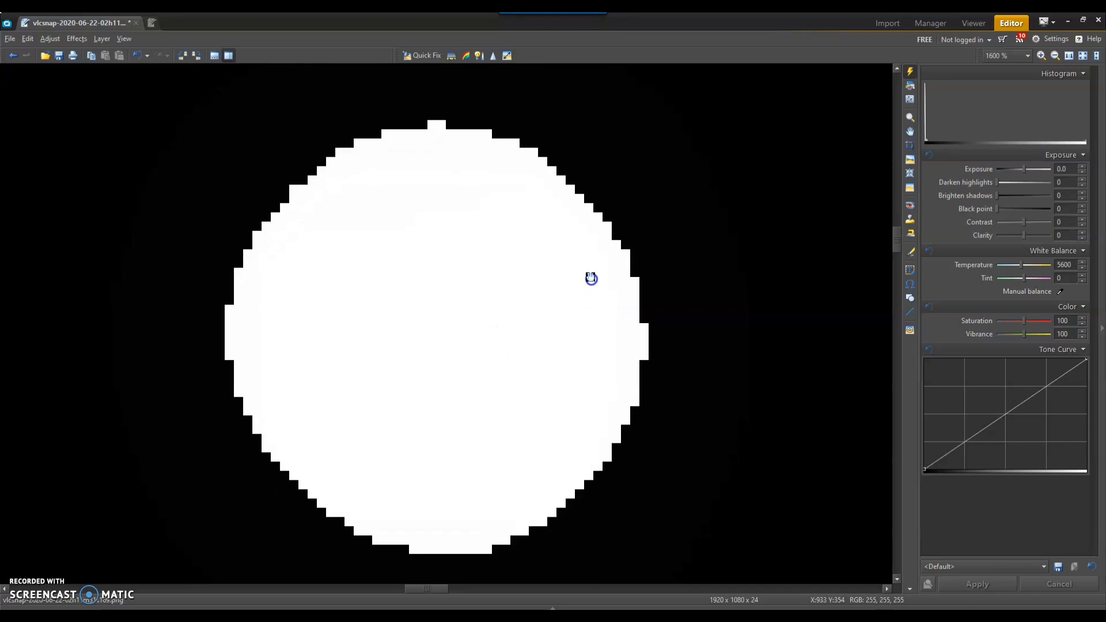
pyautogui.click(910, 98)
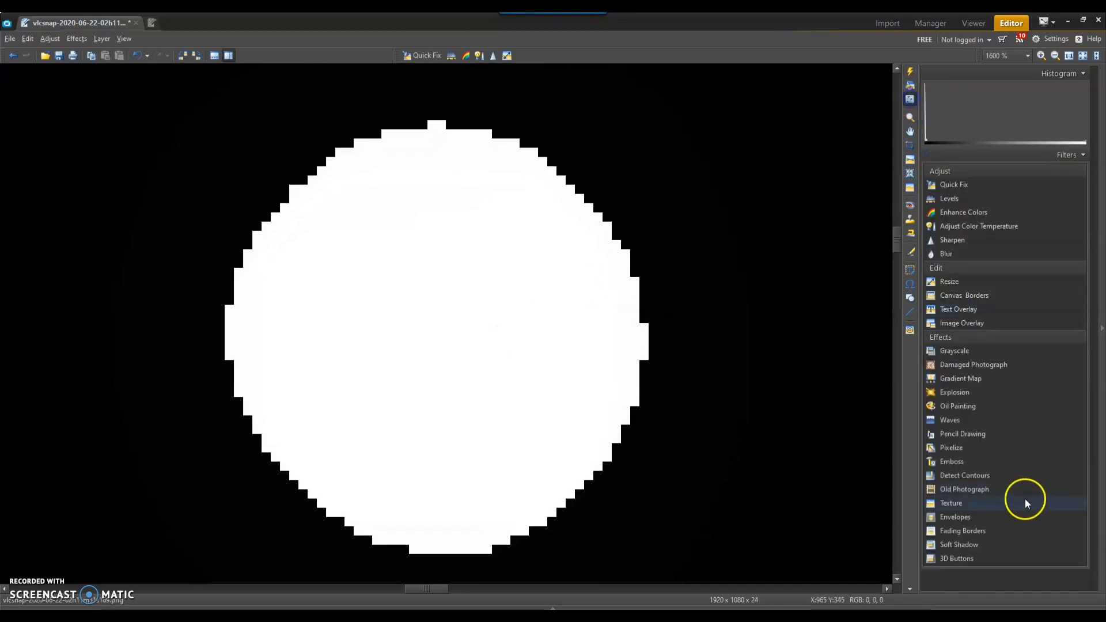
pyautogui.click(1016, 465)
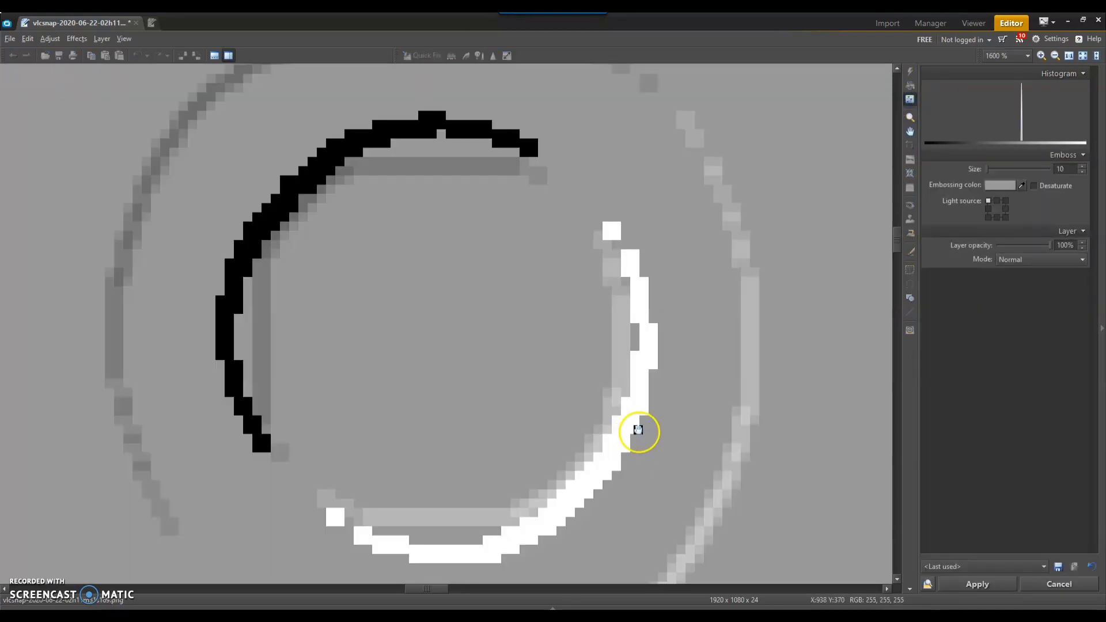
pyautogui.scroll(-2, 637, 432)
pyautogui.moveTo(637, 432); pyautogui.dragTo(589, 391)
pyautogui.moveTo(390, 289); pyautogui.dragTo(395, 419)
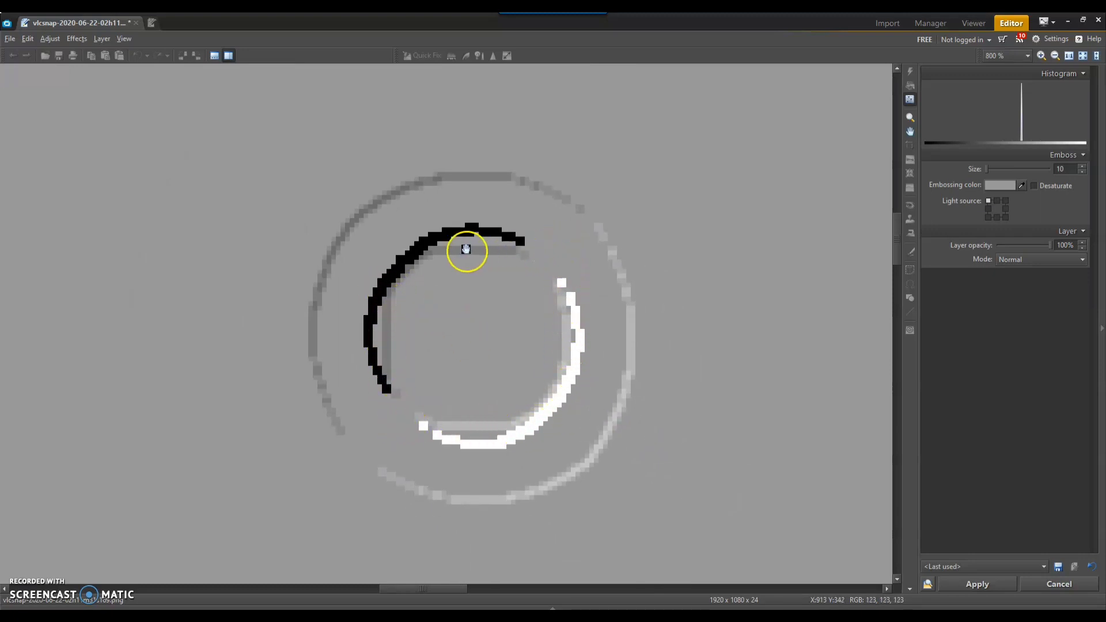
pyautogui.scroll(1, 519, 415)
pyautogui.moveTo(517, 411); pyautogui.dragTo(515, 486)
pyautogui.click(1089, 590)
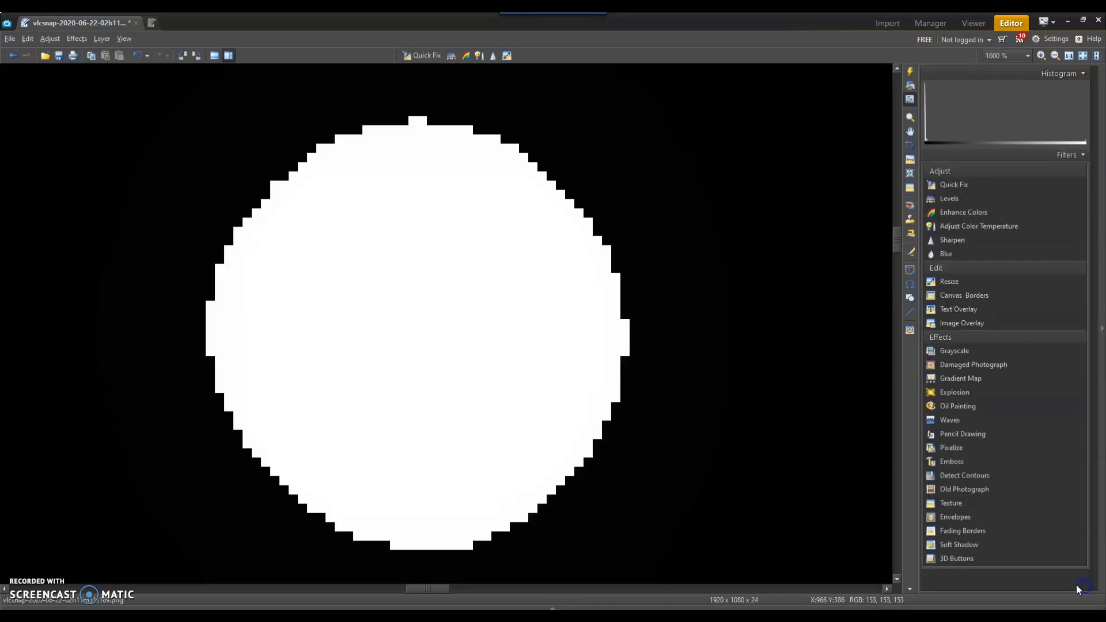
# Apply one more steep tone curve darkening to separate the core's grey rim from its white centre.
pyautogui.click(910, 75)
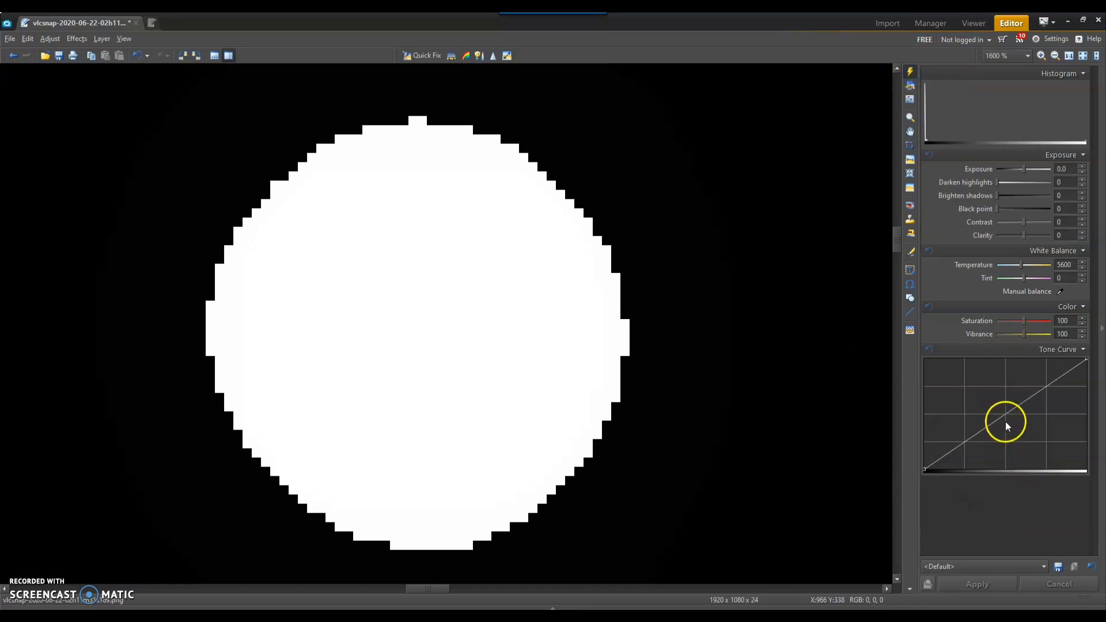
pyautogui.moveTo(1005, 416); pyautogui.dragTo(1071, 459)
pyautogui.click(987, 584)
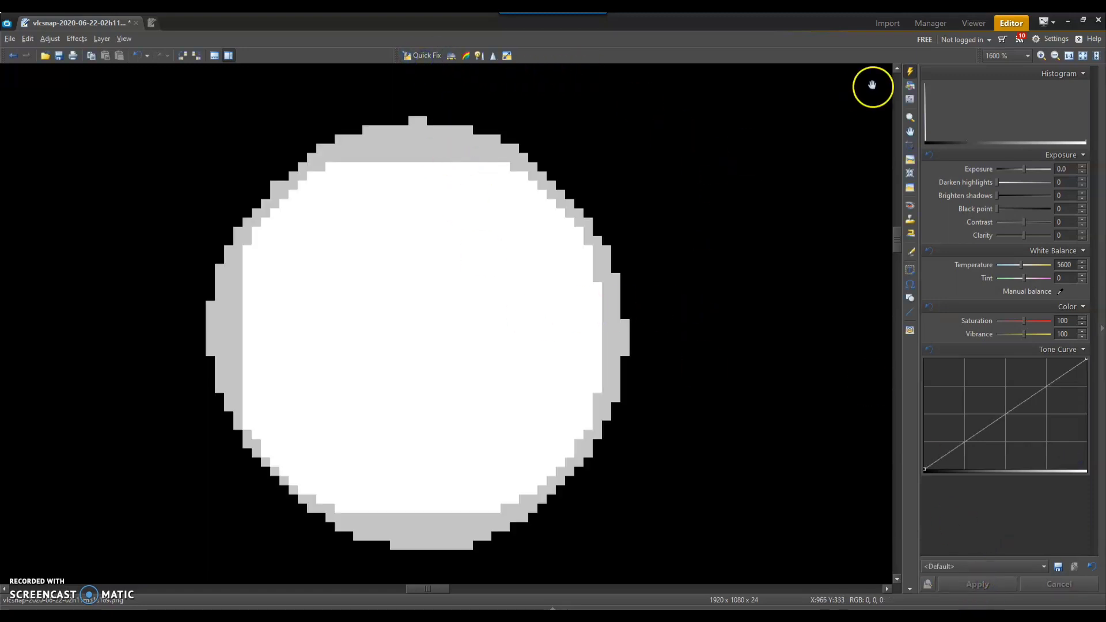
# Preview the Emboss effect on the grey-rimmed disc, examine its double outlines up close, and discard the effect.
pyautogui.click(908, 100)
pyautogui.click(982, 461)
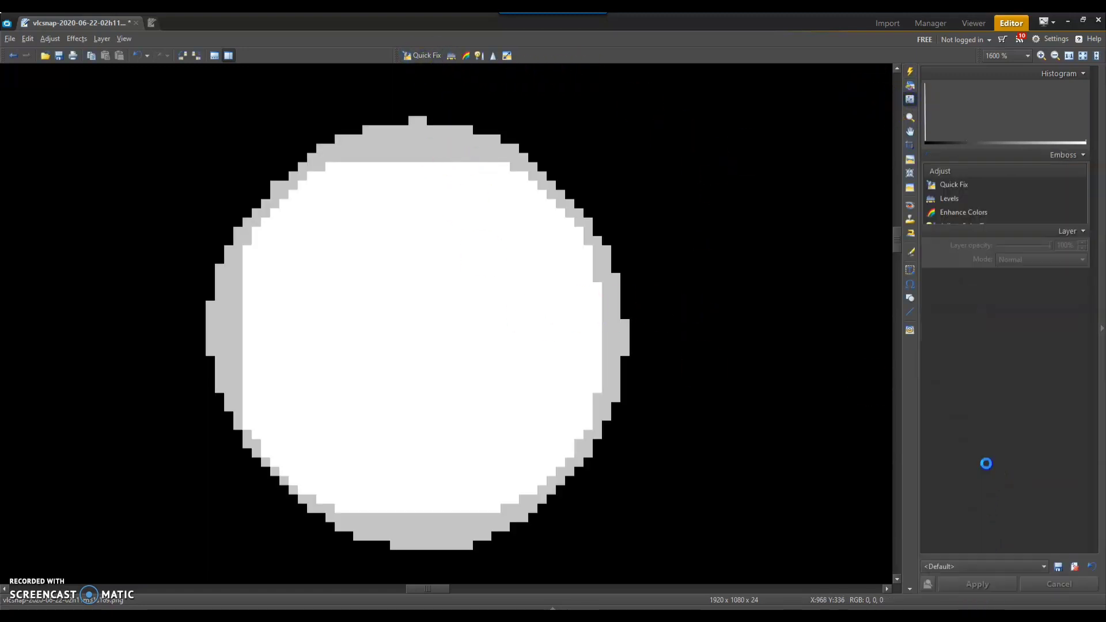
pyautogui.scroll(-1, 641, 388)
pyautogui.scroll(-1, 642, 388)
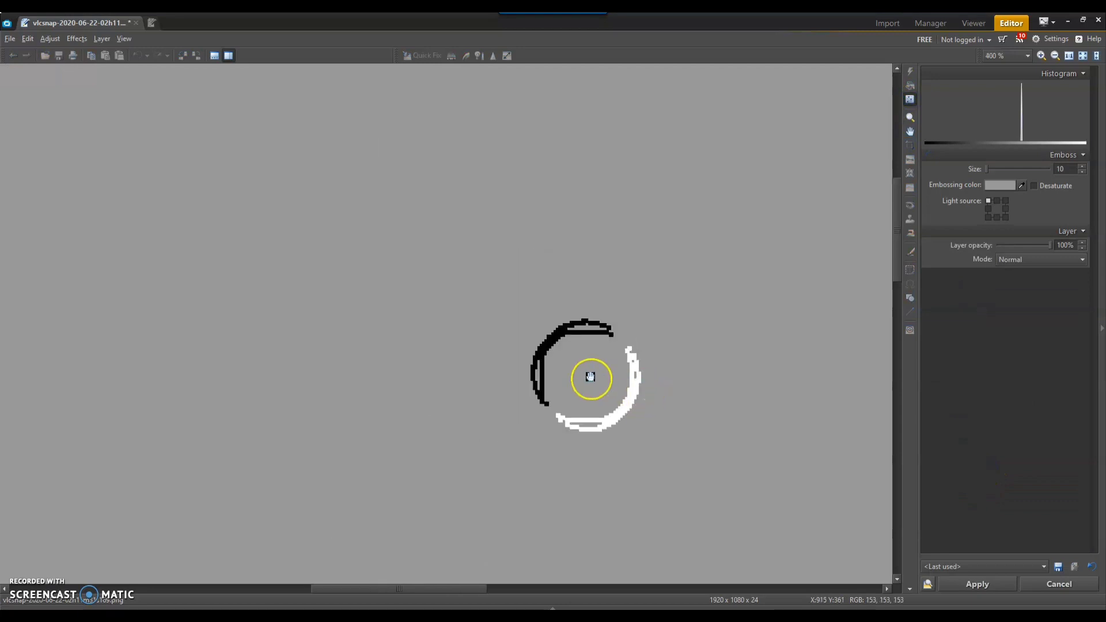
pyautogui.scroll(2, 548, 358)
pyautogui.moveTo(598, 381); pyautogui.dragTo(354, 293)
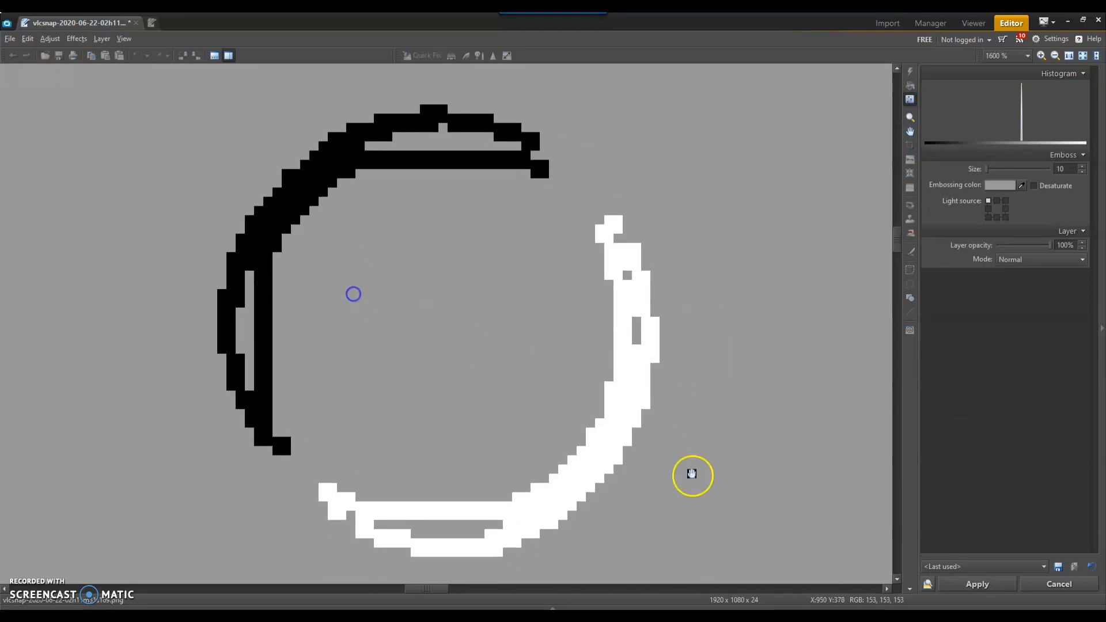
pyautogui.click(1050, 585)
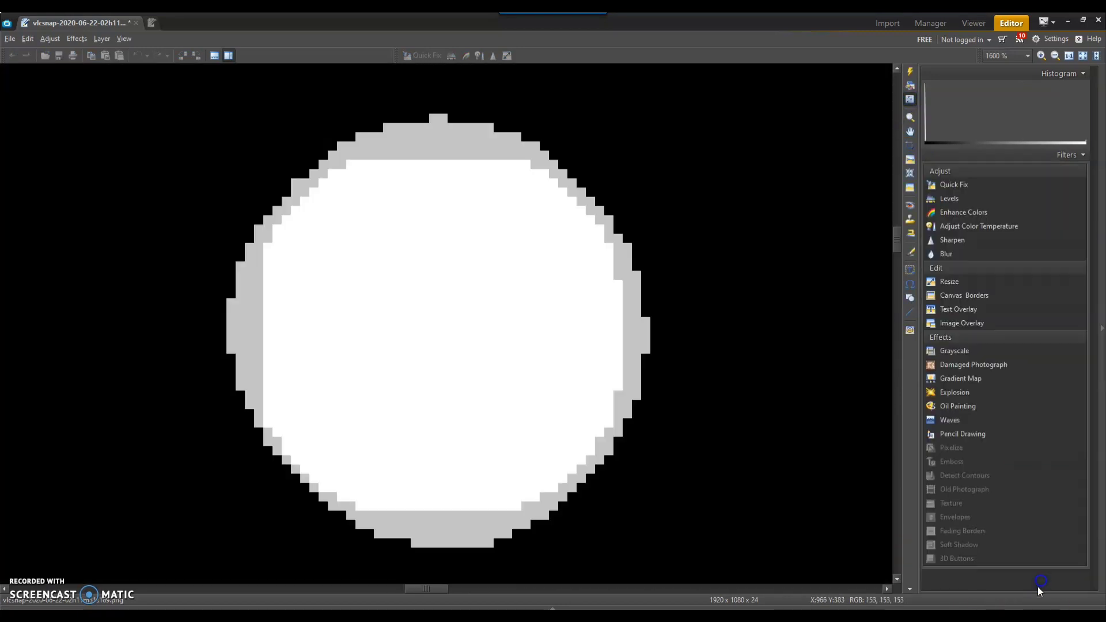
# Darken the disc with two steep tone curve adjustments, using Quick Fix in between, to remove the grey rim around the white centre.
pyautogui.click(910, 73)
pyautogui.moveTo(1010, 414); pyautogui.dragTo(1072, 459)
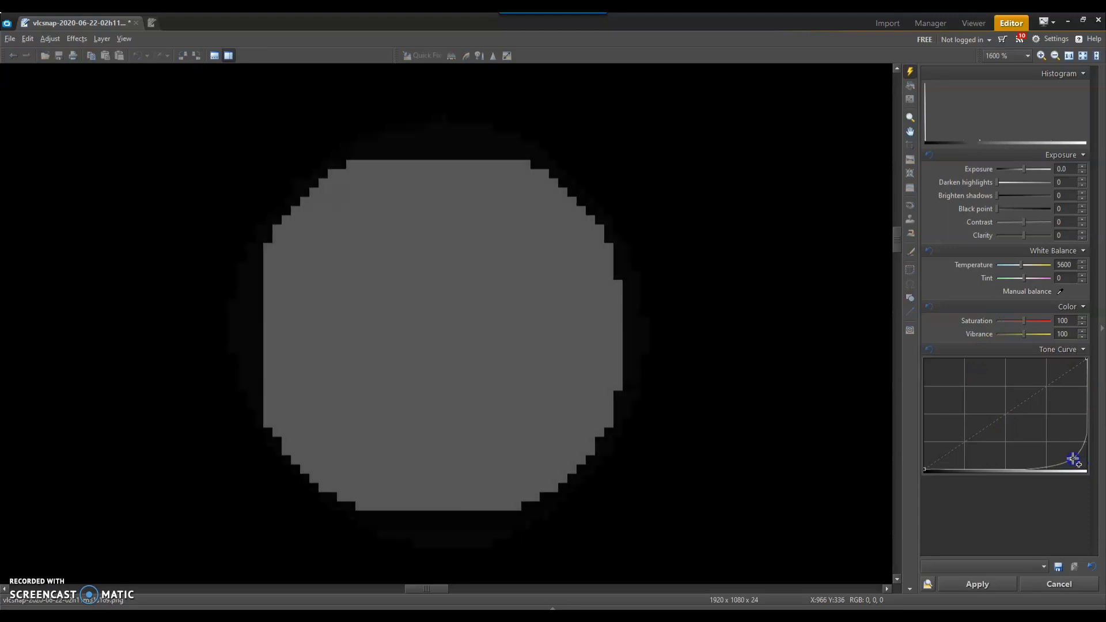
pyautogui.click(975, 585)
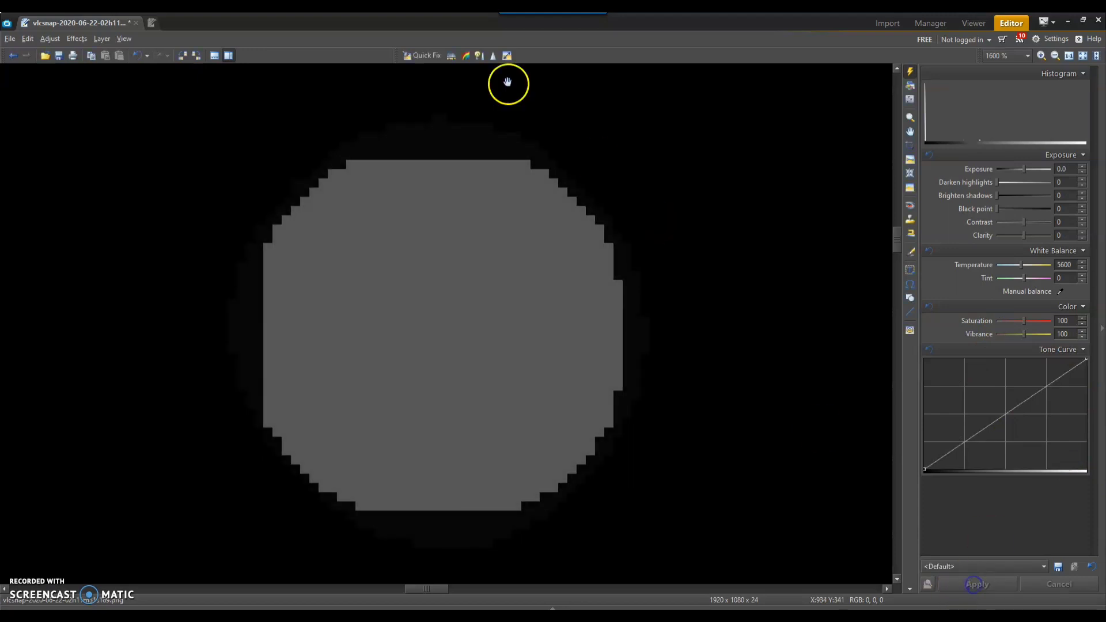
pyautogui.click(419, 56)
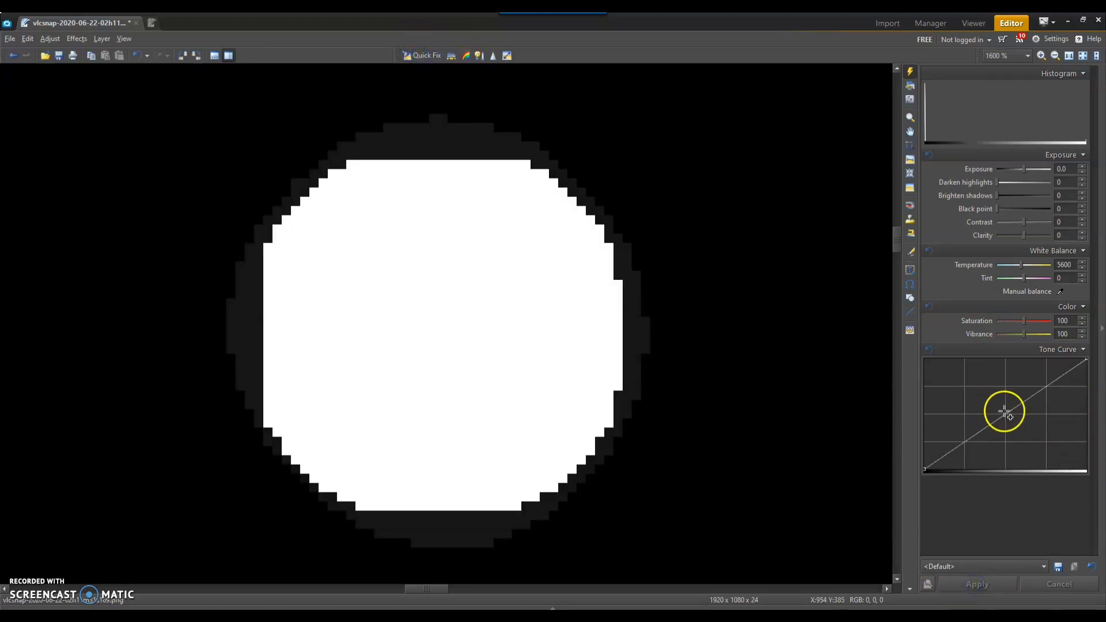
pyautogui.moveTo(1005, 414); pyautogui.dragTo(1070, 462)
pyautogui.click(993, 579)
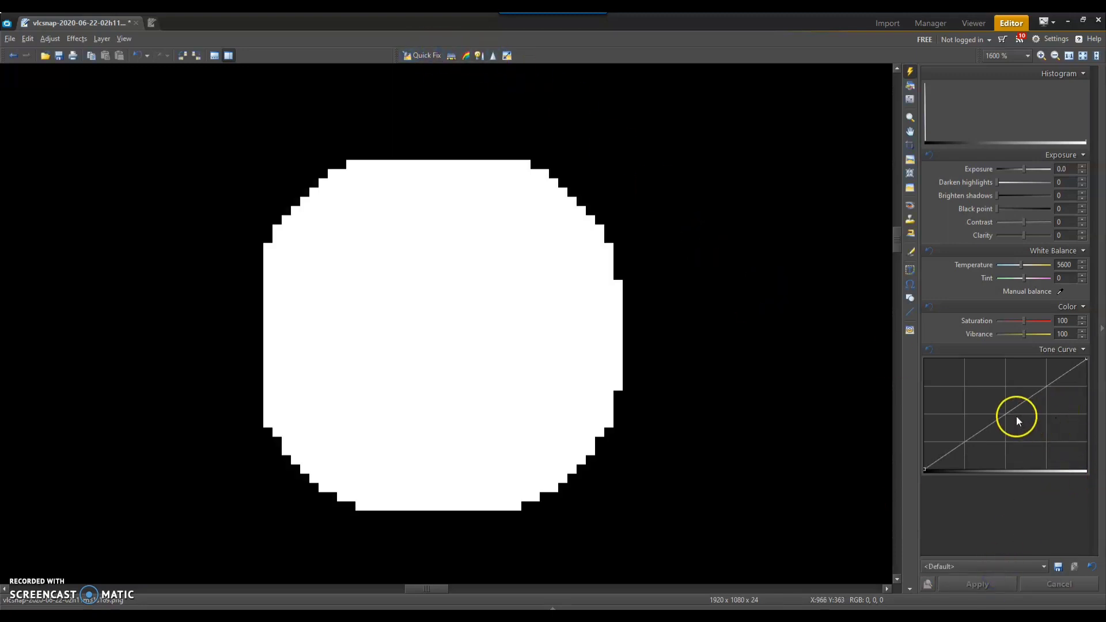
# Check the outline of the rimless white disc in an Emboss preview, and cancel the effect.
pyautogui.click(911, 99)
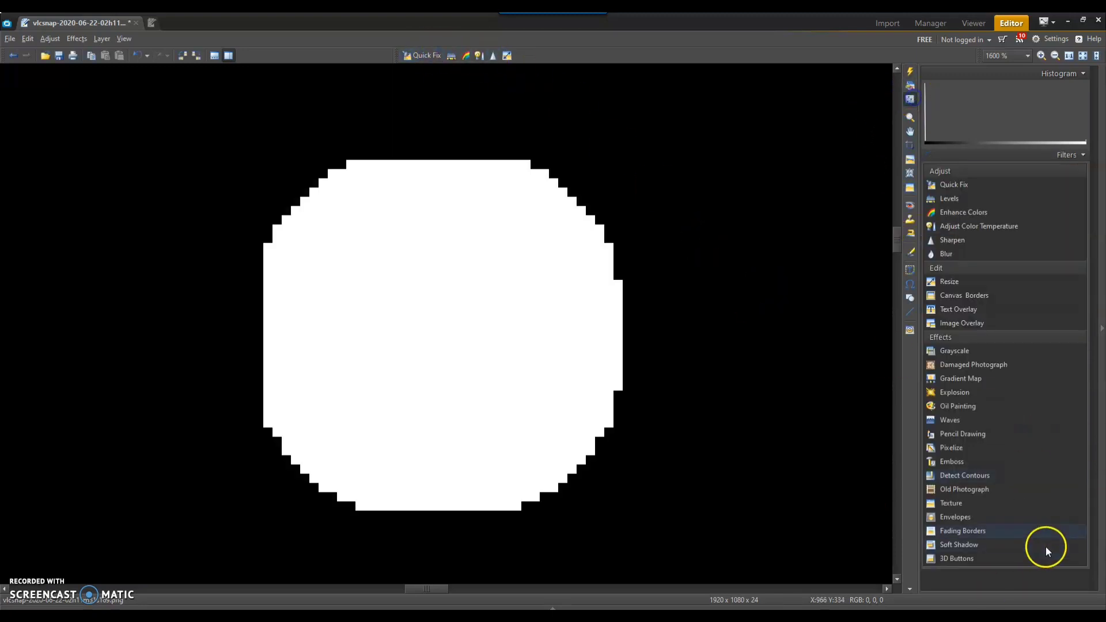
pyautogui.click(1021, 467)
pyautogui.click(1062, 583)
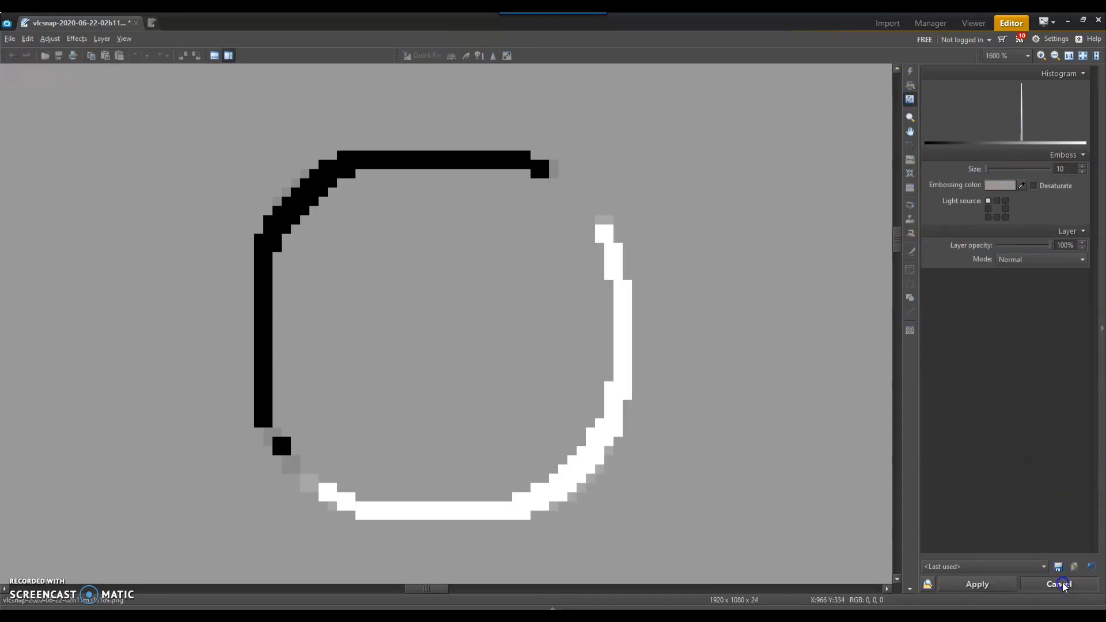
# Apply three rounds of steep tone curve darkening, each followed by Quick Fix, to separate a brighter squarish core inside the disc.
pyautogui.click(910, 72)
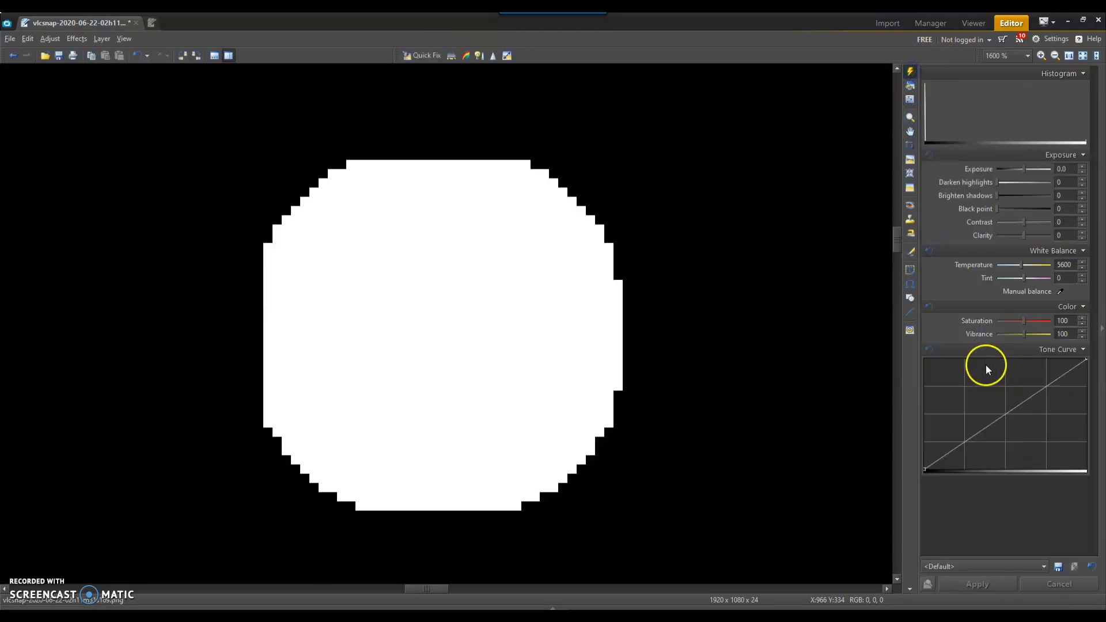
pyautogui.moveTo(1003, 410)
pyautogui.mouseDown()
pyautogui.moveTo(1091, 341)
pyautogui.moveTo(1086, 468)
pyautogui.moveTo(1067, 461)
pyautogui.mouseUp()
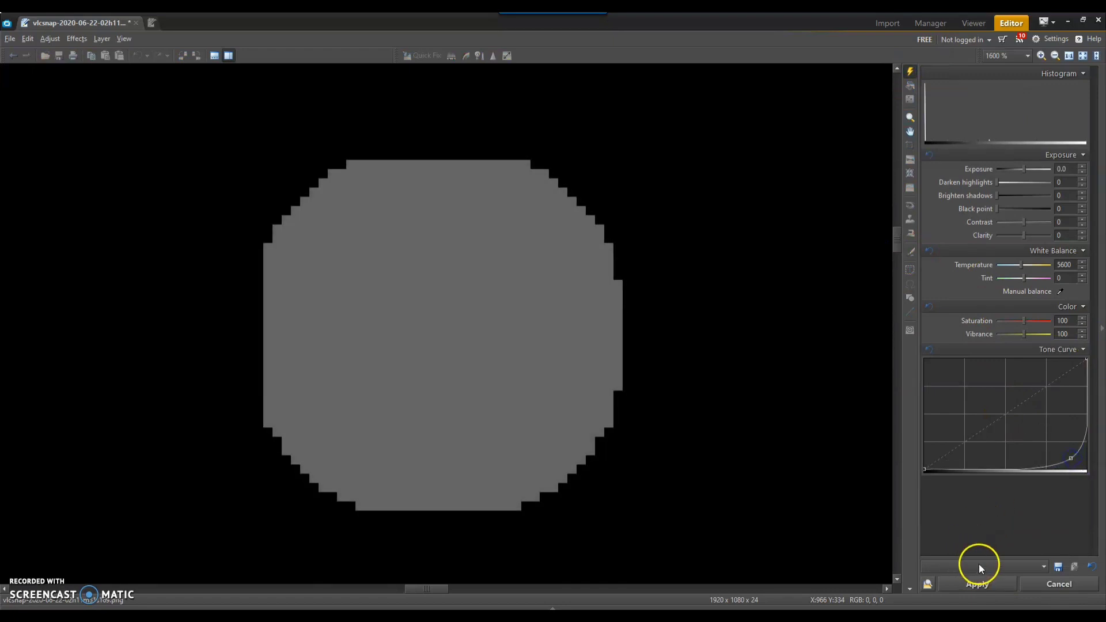
pyautogui.click(997, 583)
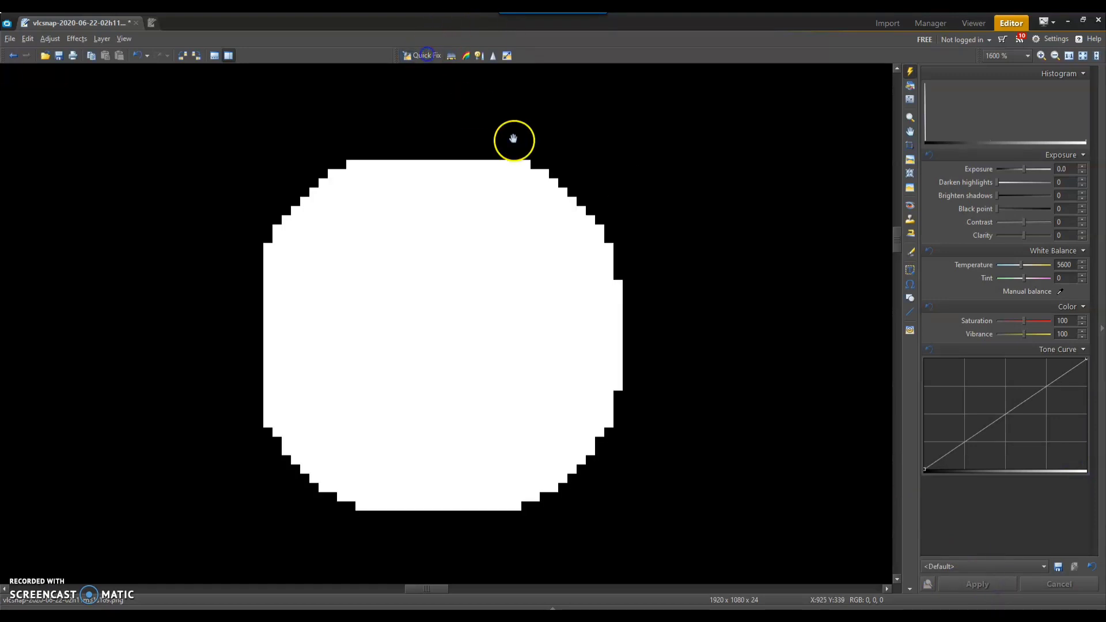
pyautogui.moveTo(1006, 415); pyautogui.dragTo(1075, 460)
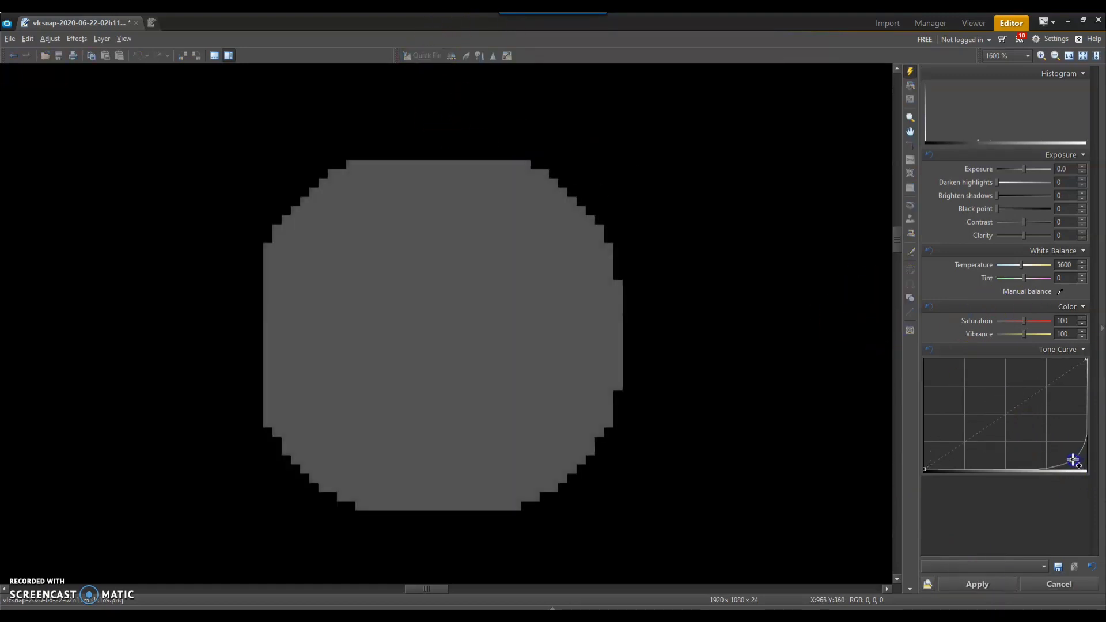
pyautogui.click(979, 590)
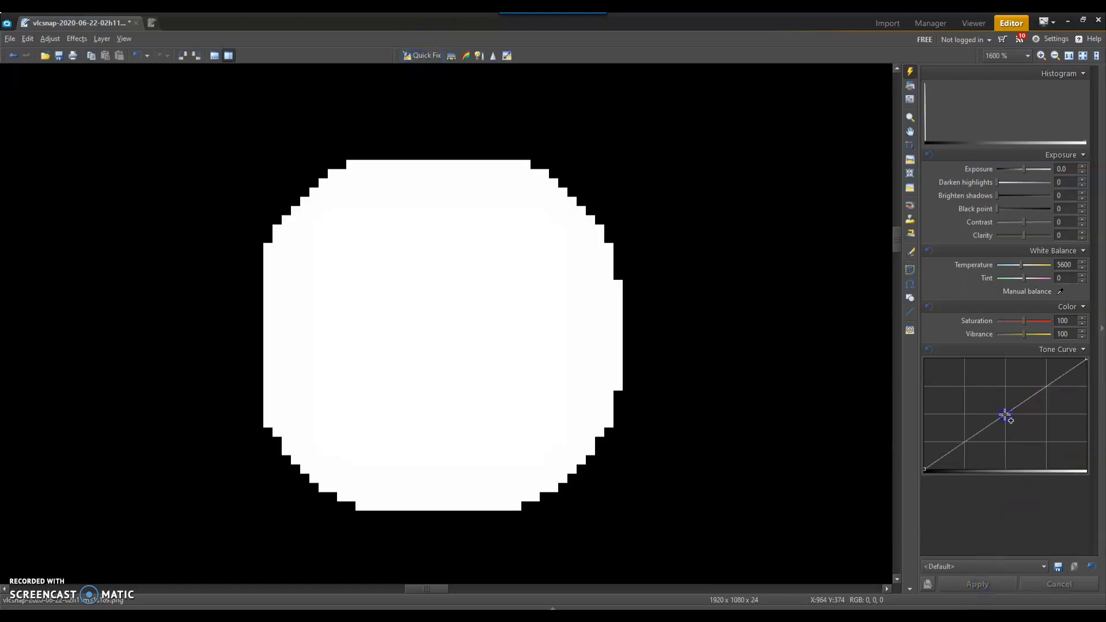
pyautogui.moveTo(1006, 415); pyautogui.dragTo(1070, 456)
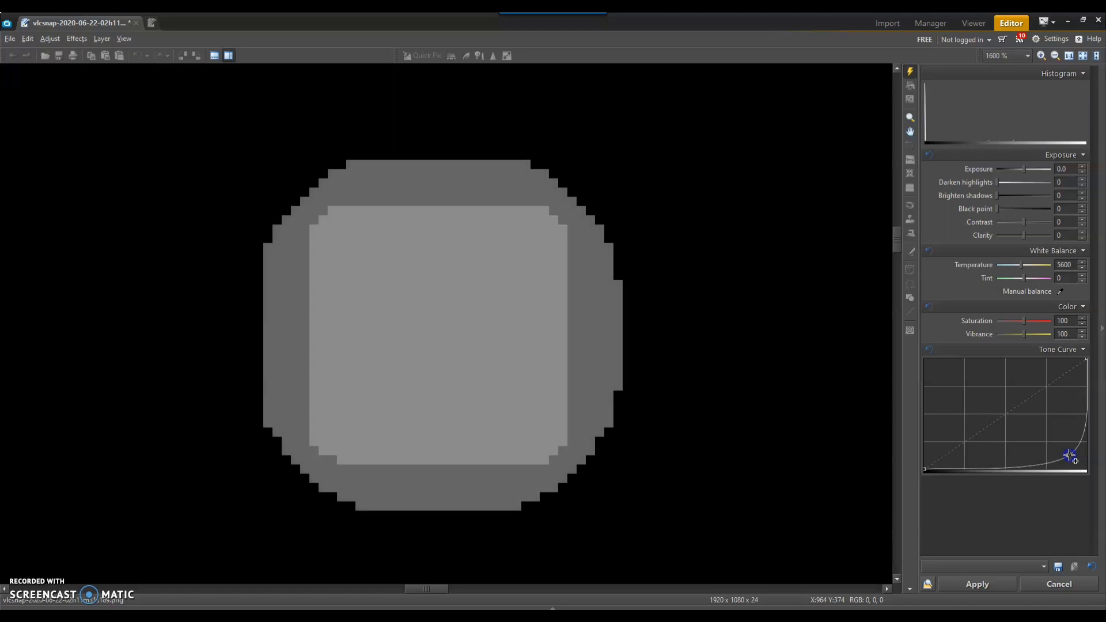
pyautogui.click(420, 55)
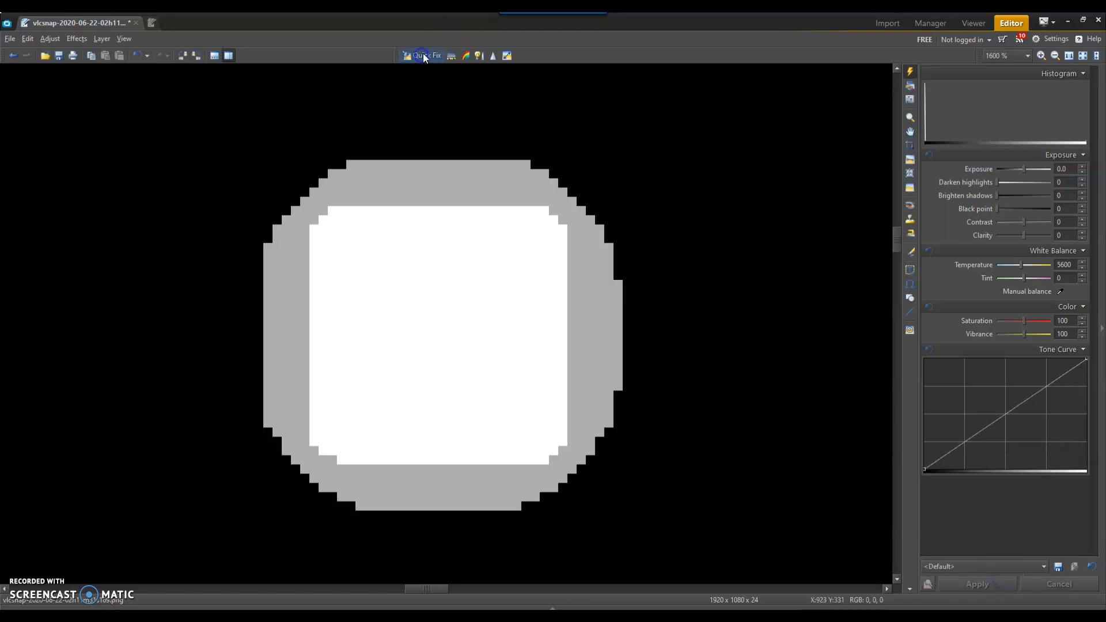
# Examine the edges of the squarish core and its surrounding rim in an Emboss preview, and cancel it.
pyautogui.click(910, 100)
pyautogui.click(1045, 463)
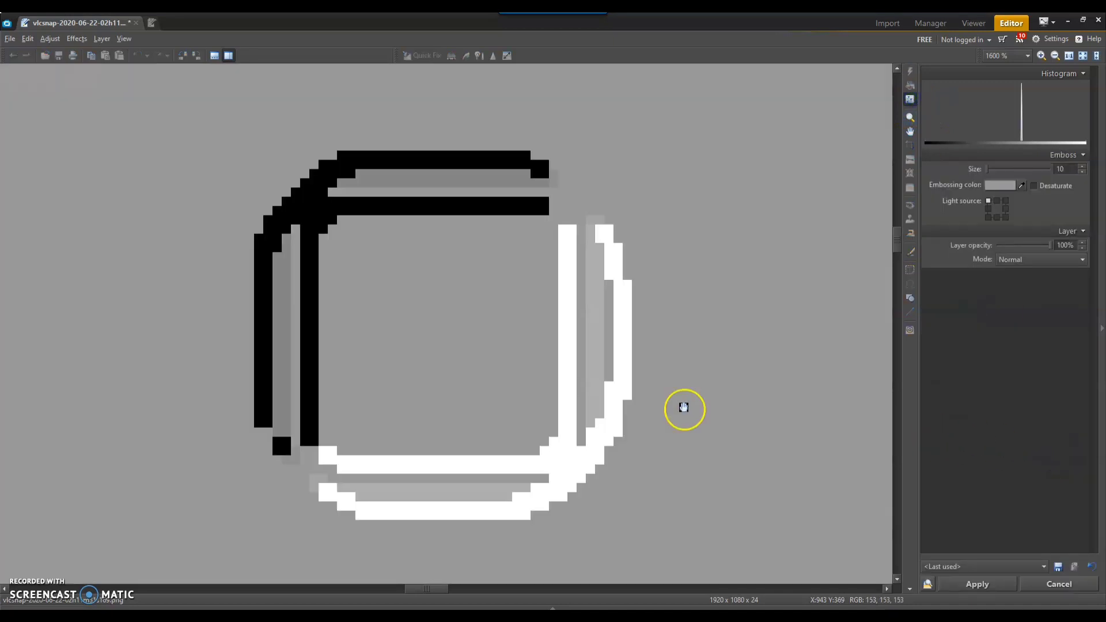
pyautogui.scroll(-5, 684, 407)
pyautogui.scroll(5, 652, 378)
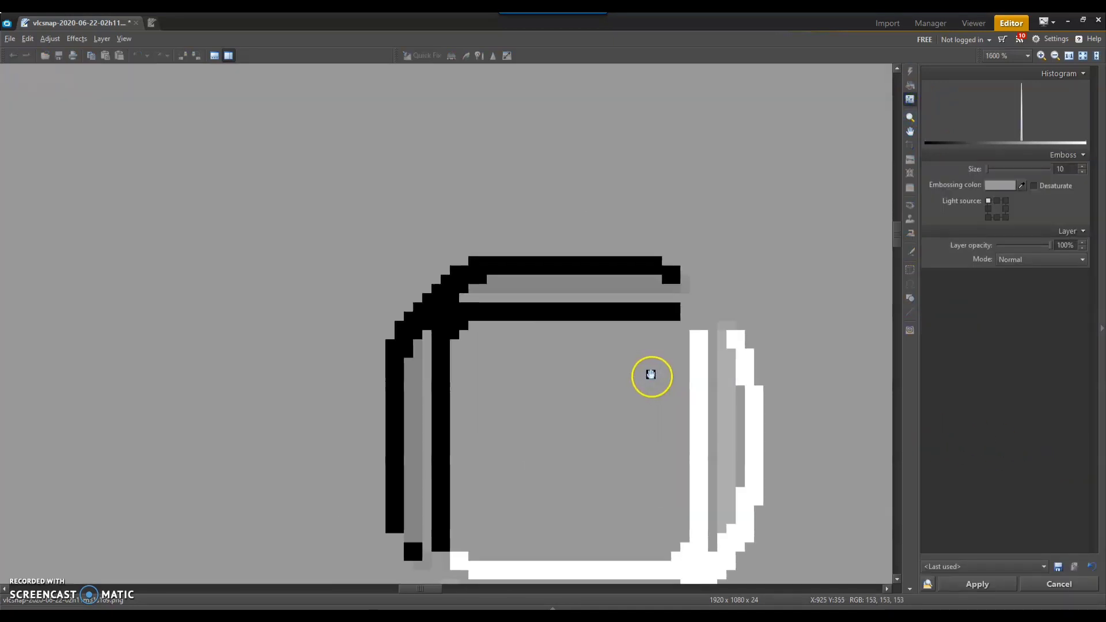
pyautogui.moveTo(651, 374); pyautogui.dragTo(507, 306)
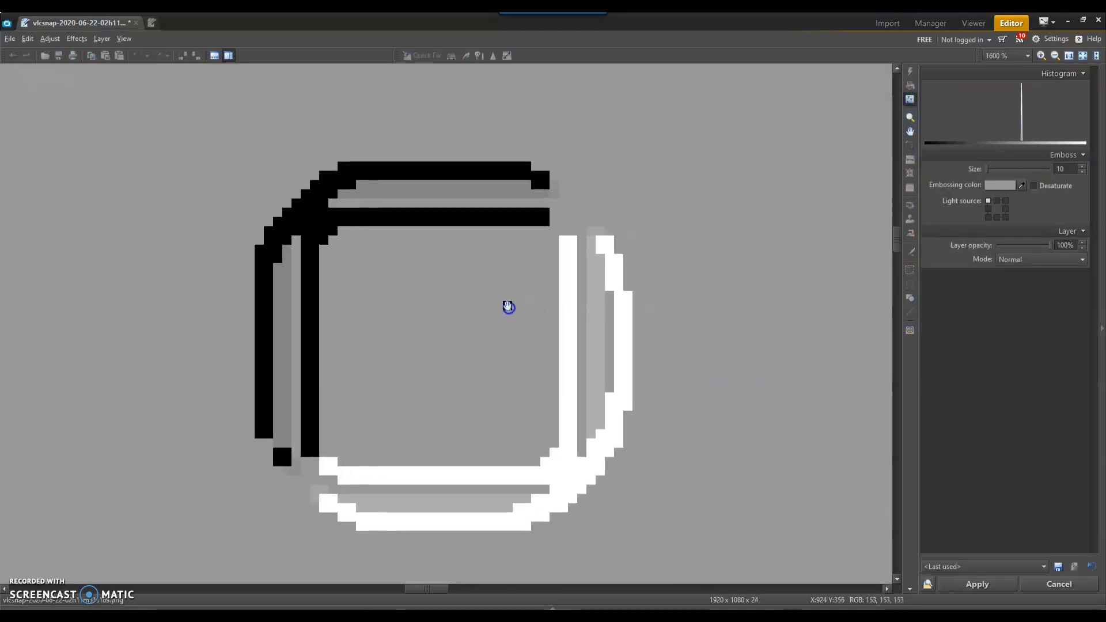
pyautogui.click(1034, 585)
# Apply two rounds of steep tone curve darkening with Quick Fix to black out the grey rim around the squarish core.
pyautogui.click(910, 73)
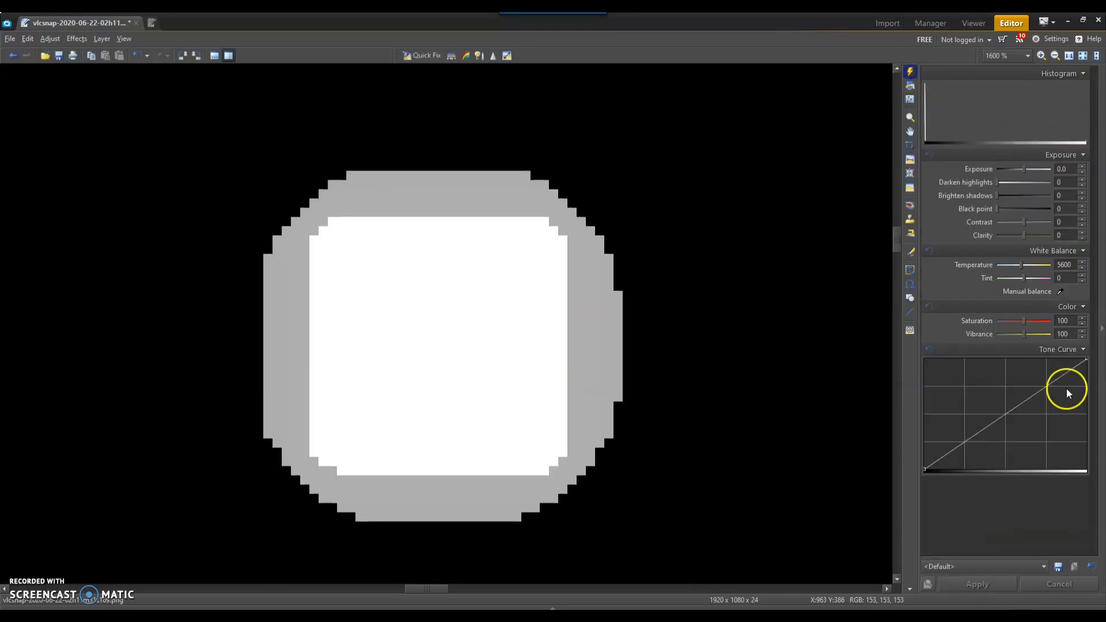
pyautogui.moveTo(1003, 431); pyautogui.dragTo(1071, 456)
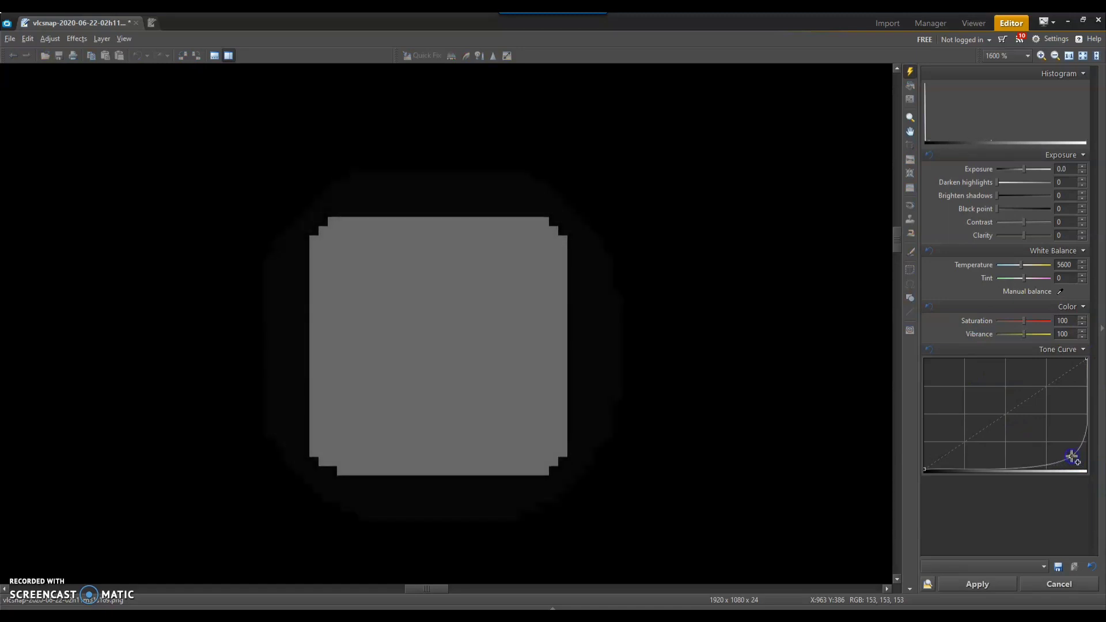
pyautogui.click(985, 593)
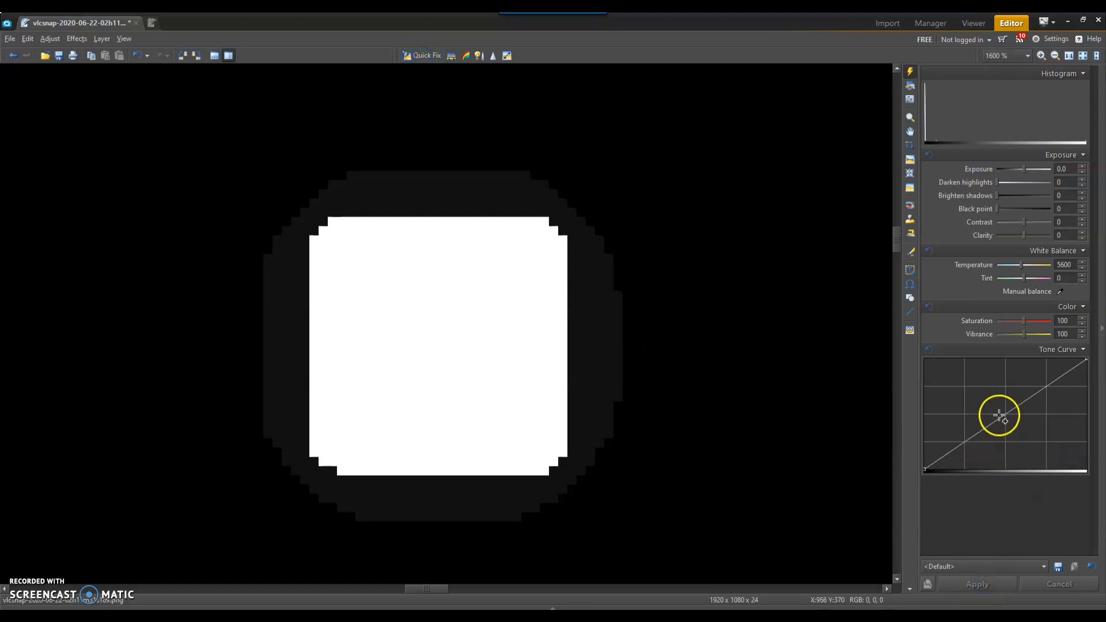
pyautogui.moveTo(999, 416); pyautogui.dragTo(1070, 458)
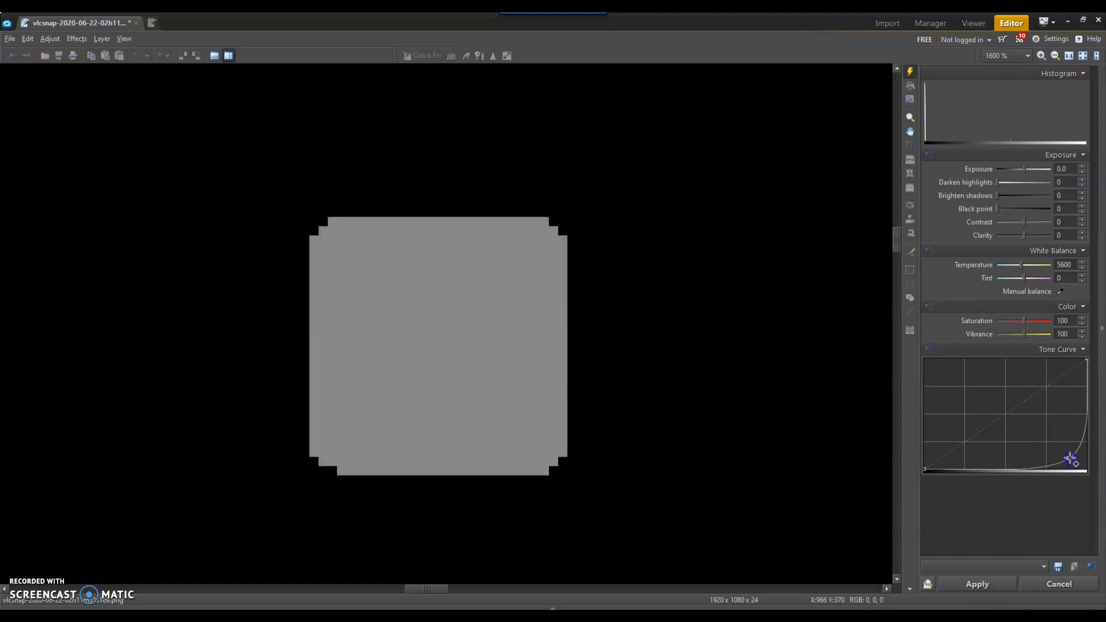
pyautogui.click(996, 588)
pyautogui.click(420, 54)
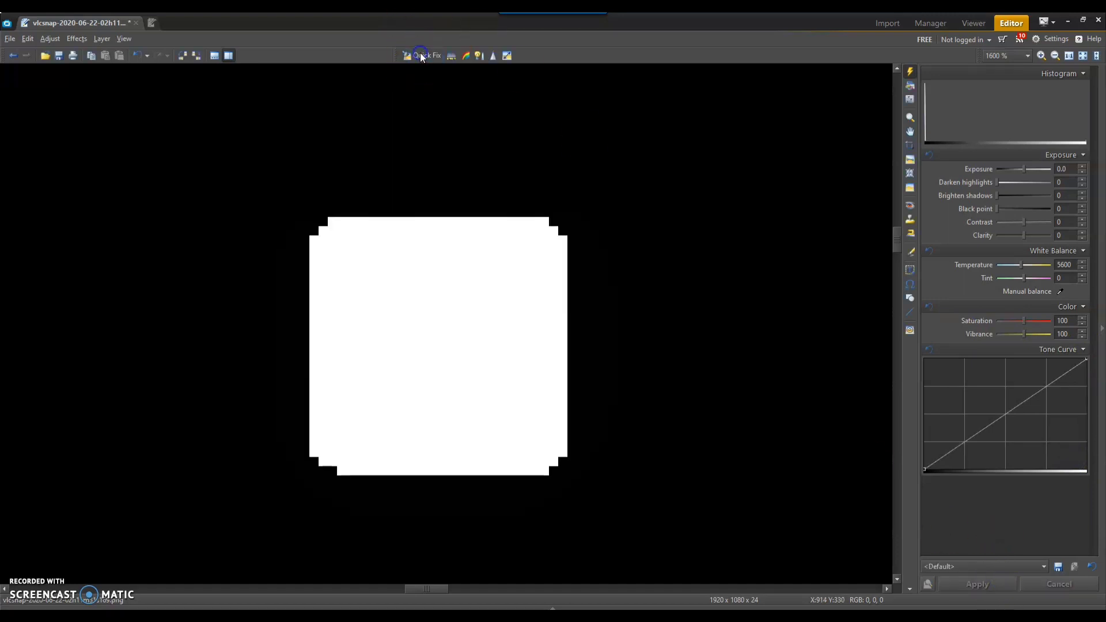
# Preview Emboss to check the squarish core for traces of the outer ring, and discard the effect.
pyautogui.click(909, 99)
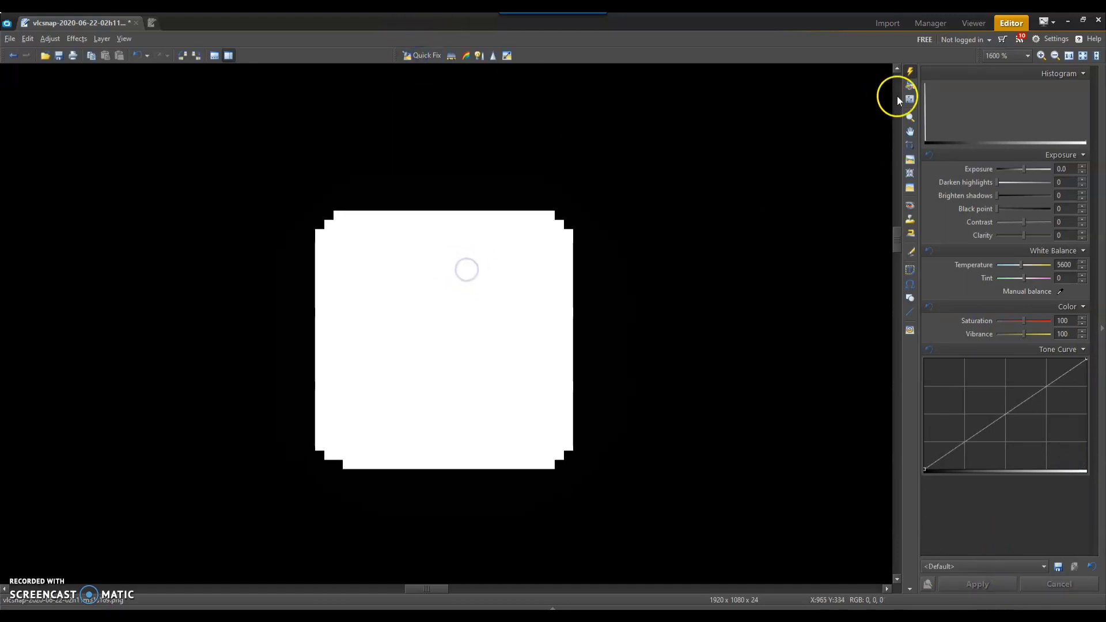
pyautogui.click(1006, 463)
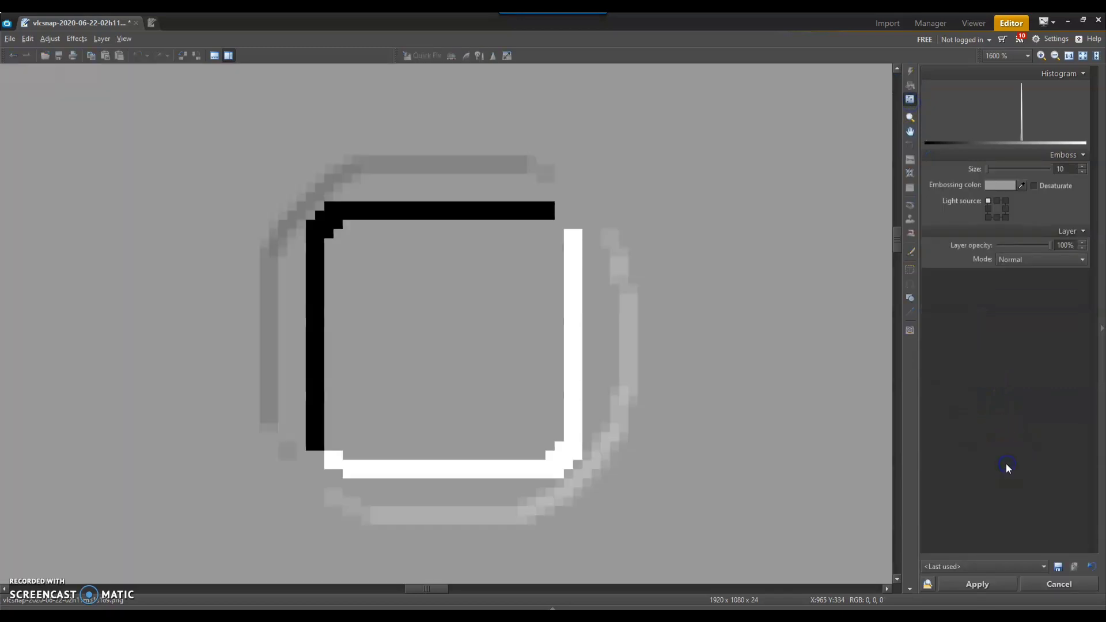
pyautogui.click(1041, 585)
# Suppress the residual outer ring with two more steep tone curve darkenings, restoring the core's brightness with Quick Fix.
pyautogui.click(910, 71)
pyautogui.moveTo(990, 407); pyautogui.dragTo(1074, 459)
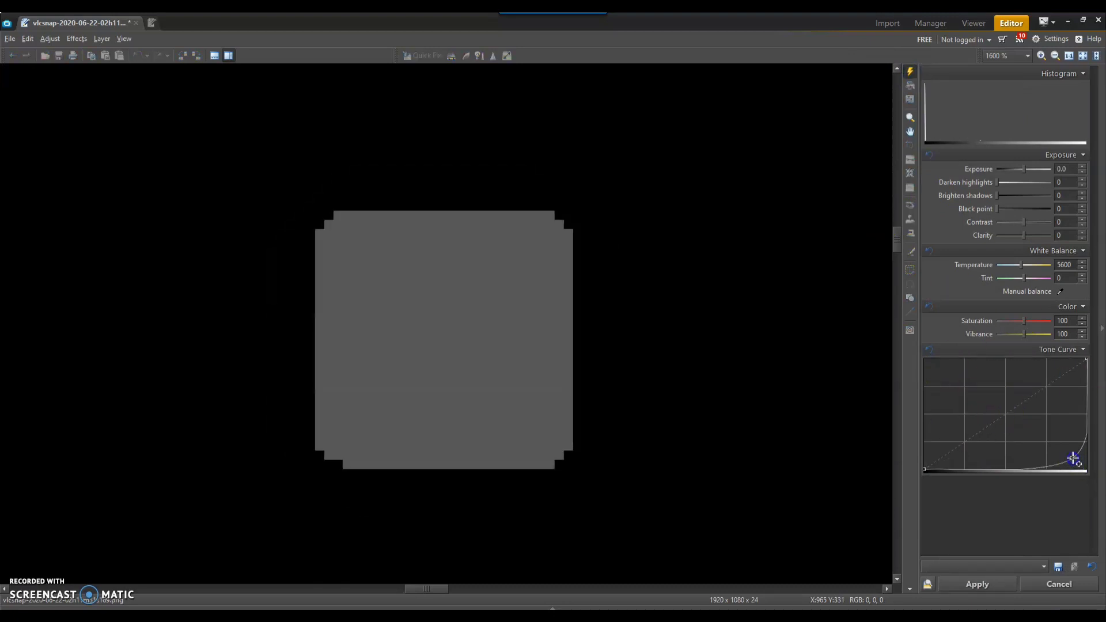
pyautogui.click(988, 585)
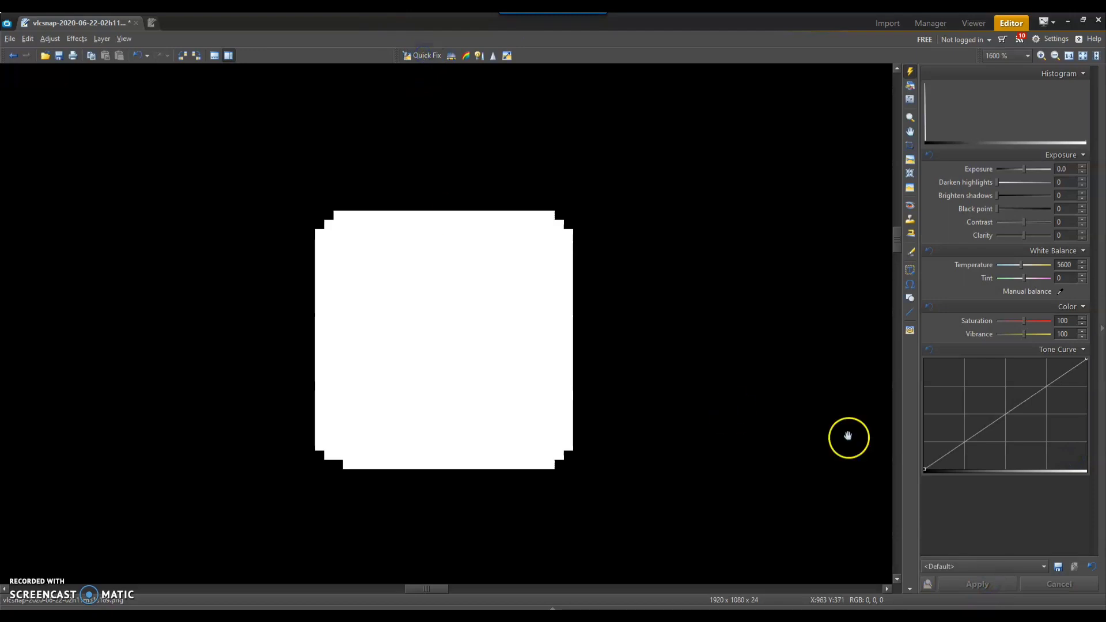
pyautogui.moveTo(1000, 412); pyautogui.dragTo(1072, 459)
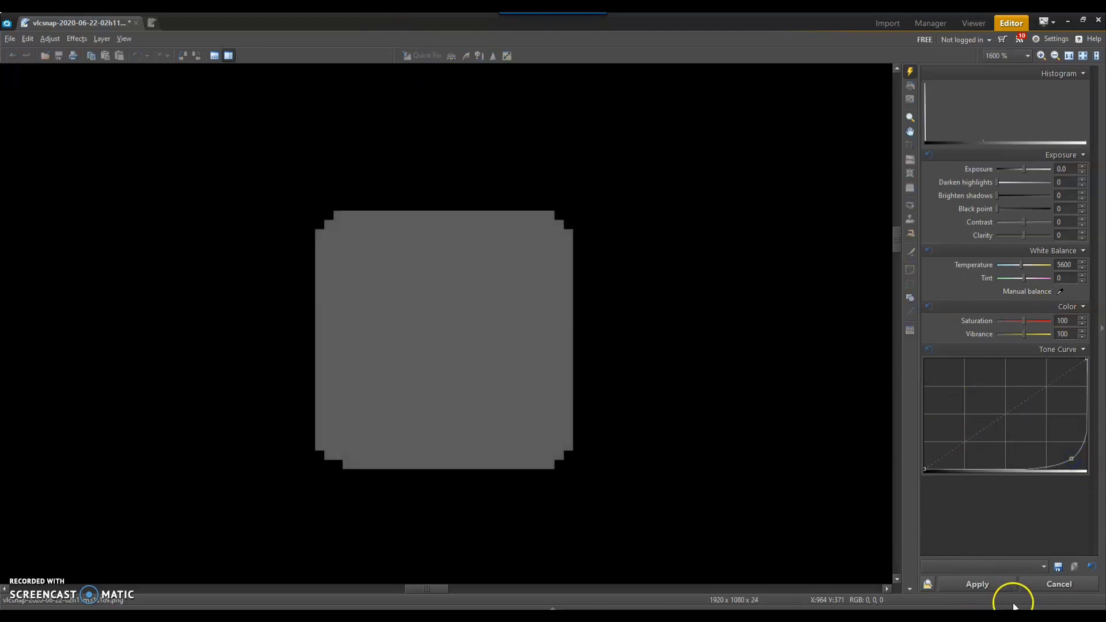
pyautogui.click(986, 584)
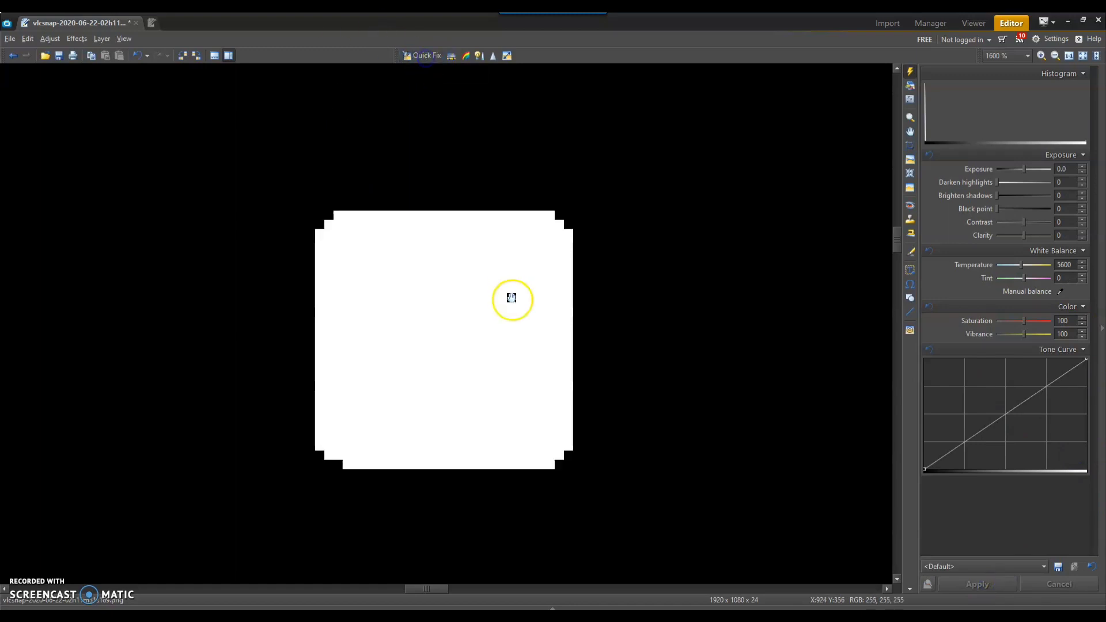
# Repeat the steep tone curve darkening twice on the isolated rounded-square core, applying Quick Fix between the two passes.
pyautogui.moveTo(467, 292); pyautogui.dragTo(434, 295)
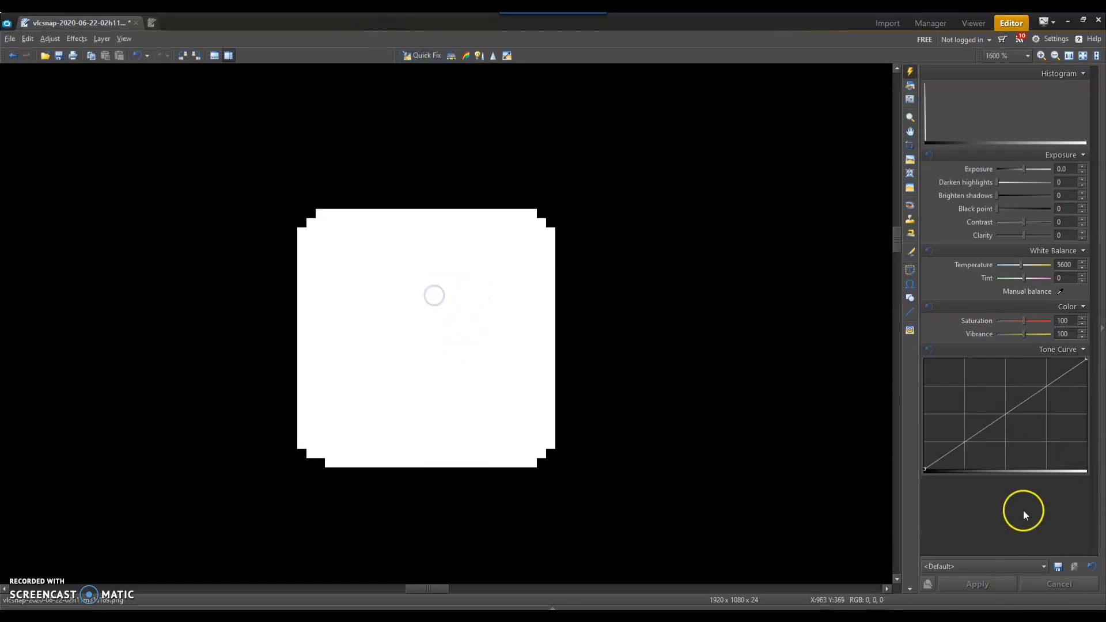
pyautogui.moveTo(1004, 415); pyautogui.dragTo(1075, 455)
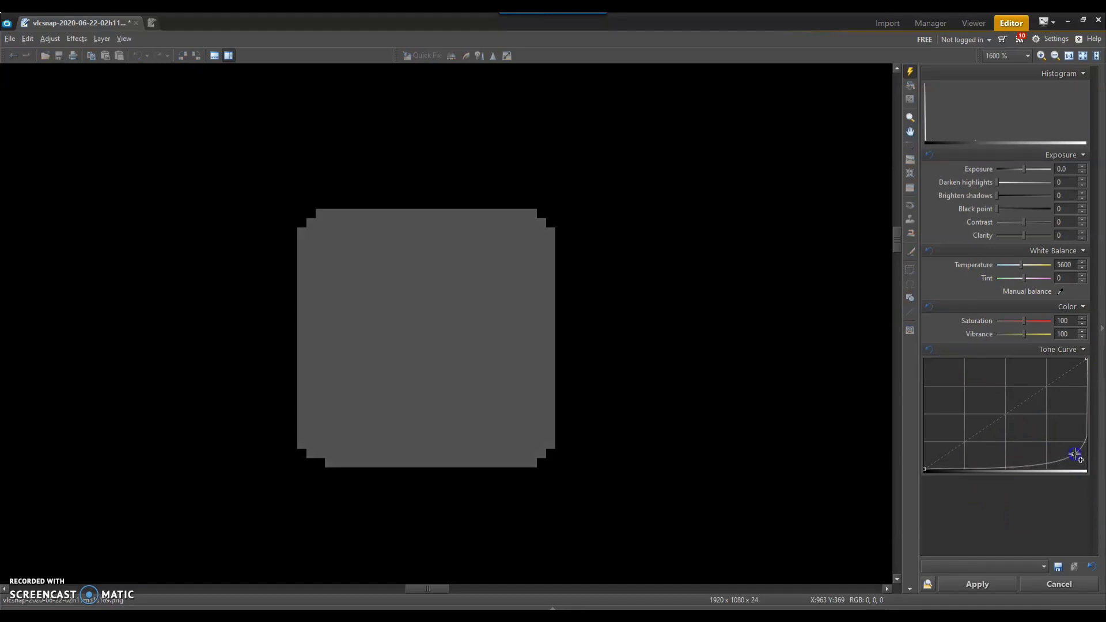
pyautogui.click(1000, 581)
pyautogui.click(412, 56)
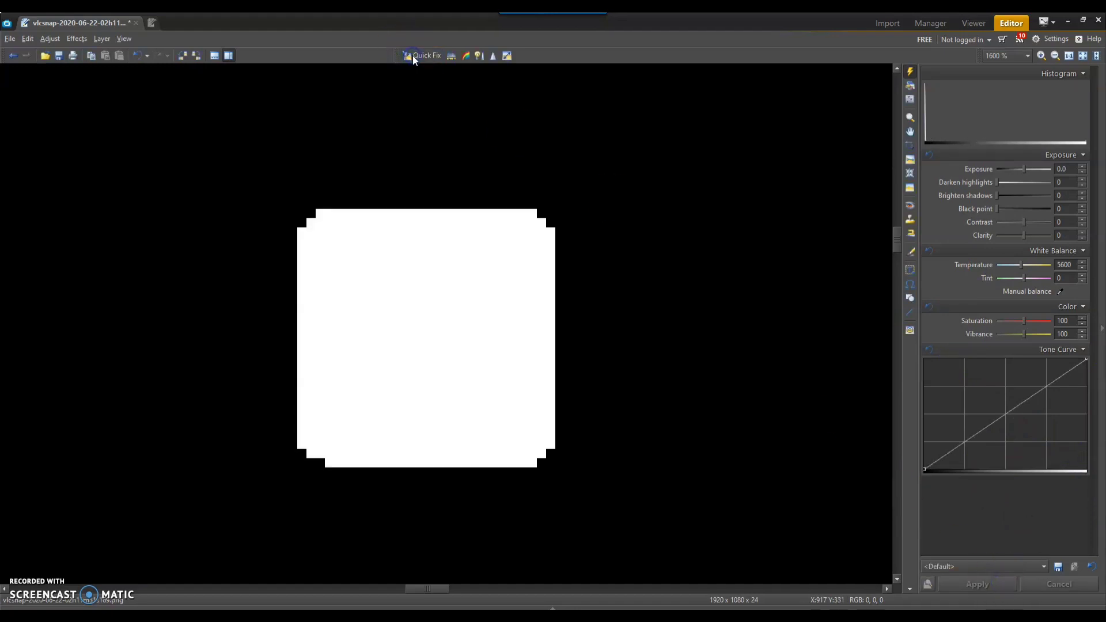
pyautogui.moveTo(1007, 415); pyautogui.dragTo(1073, 458)
pyautogui.click(993, 584)
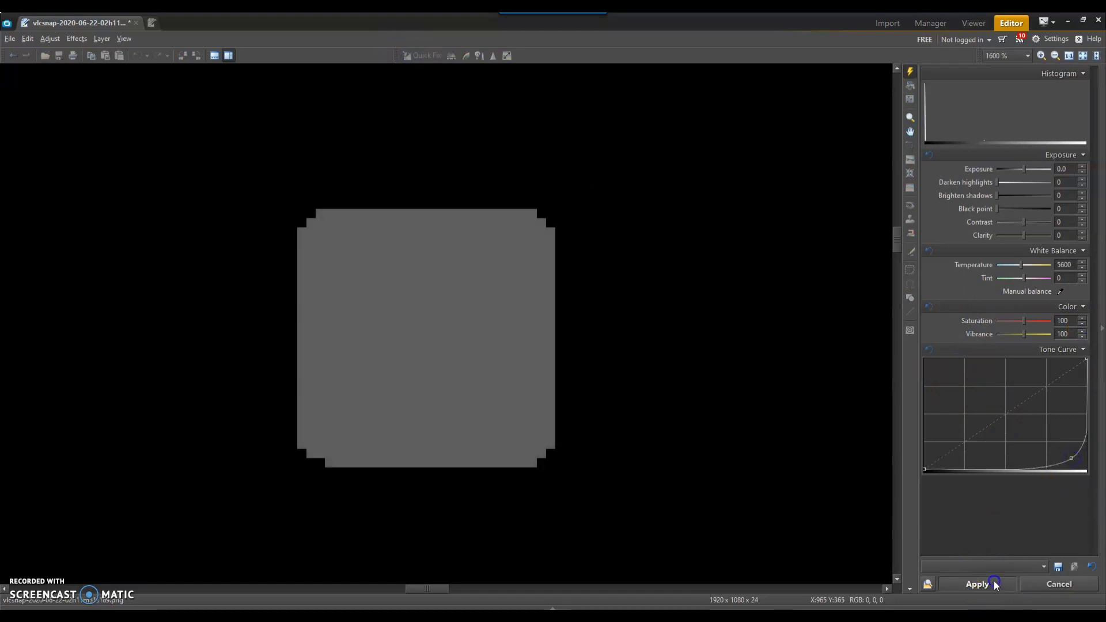
# Apply a tone curve with its black end raised to about mid-height, using Quick Fix before and after it.
pyautogui.click(416, 56)
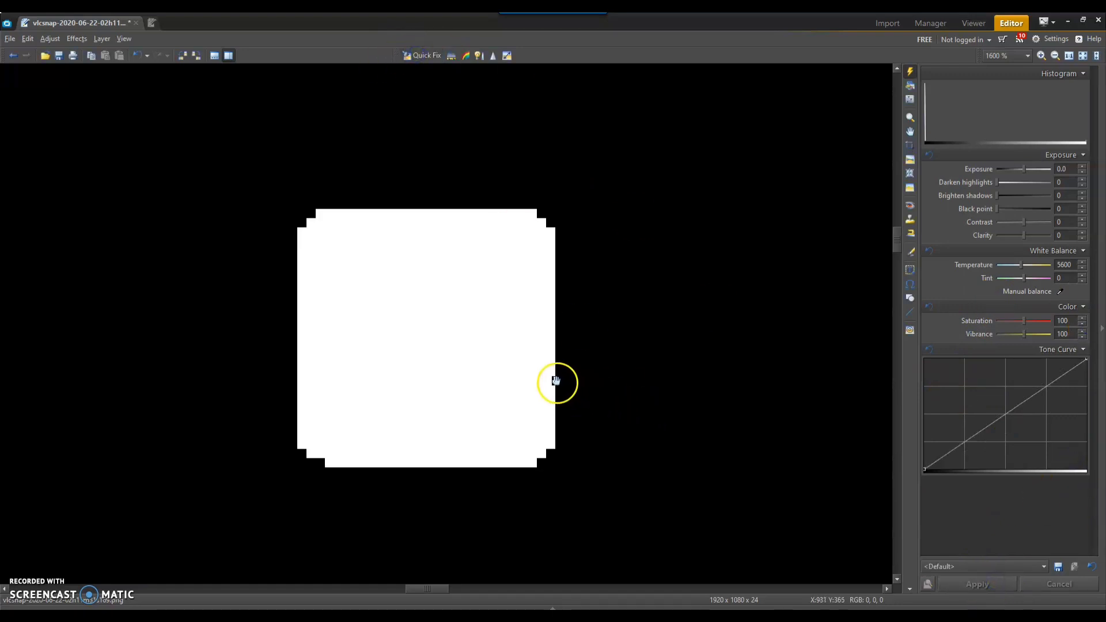
pyautogui.scroll(-3, 557, 380)
pyautogui.moveTo(558, 380); pyautogui.dragTo(470, 347)
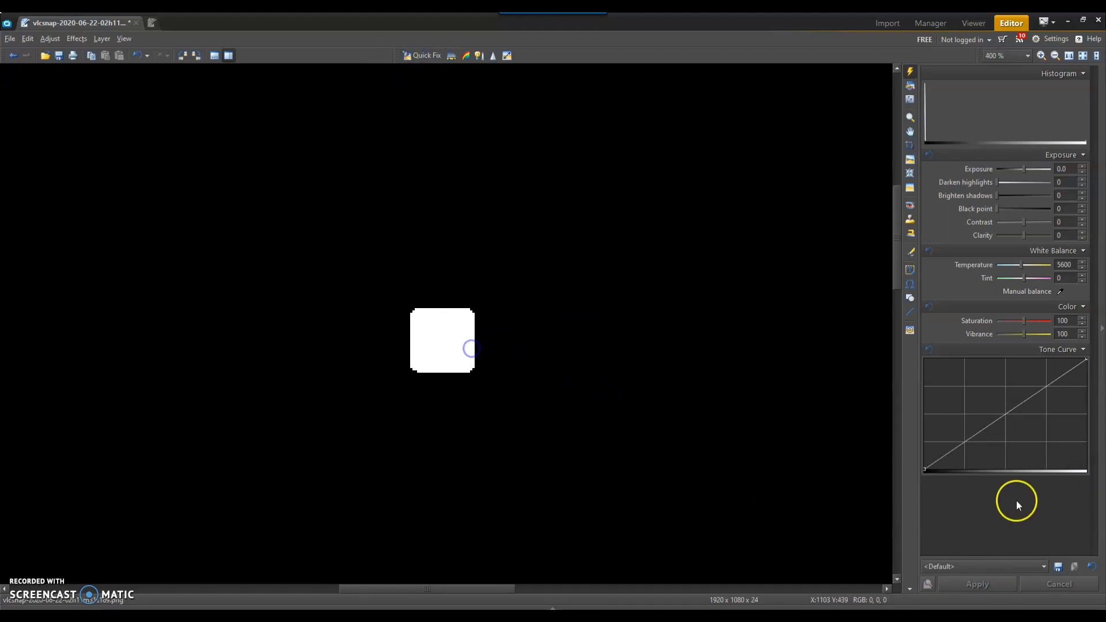
pyautogui.moveTo(1001, 415); pyautogui.dragTo(839, 417)
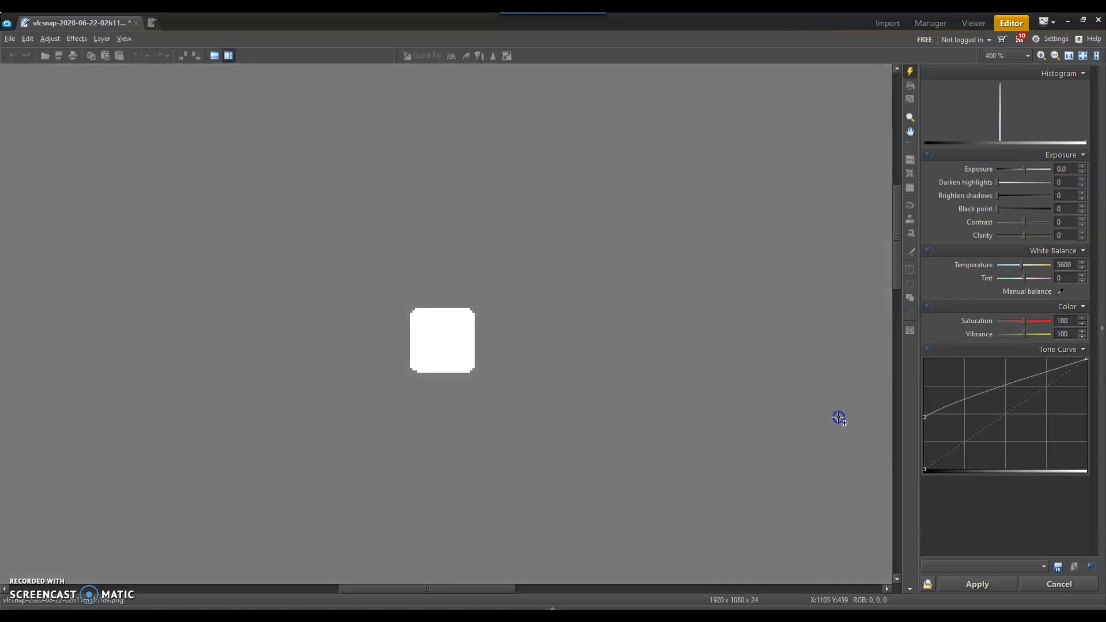
pyautogui.click(970, 584)
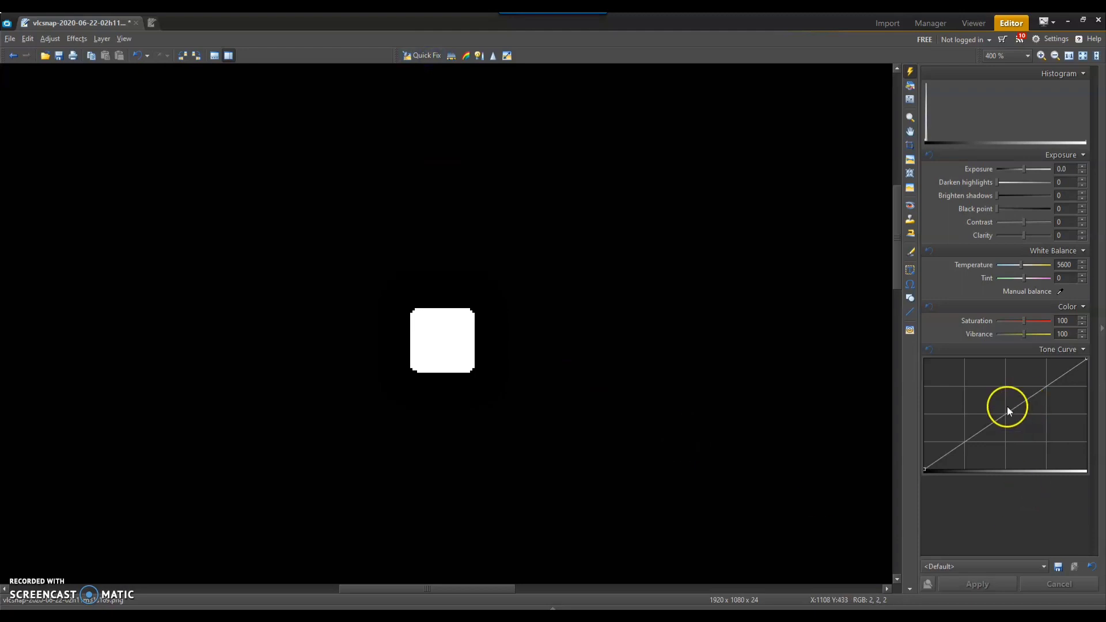
# Apply a tone curve that peaks in the deep shadows and dips to zero in the highlights to separate the ring around the core.
pyautogui.moveTo(999, 413); pyautogui.dragTo(946, 274)
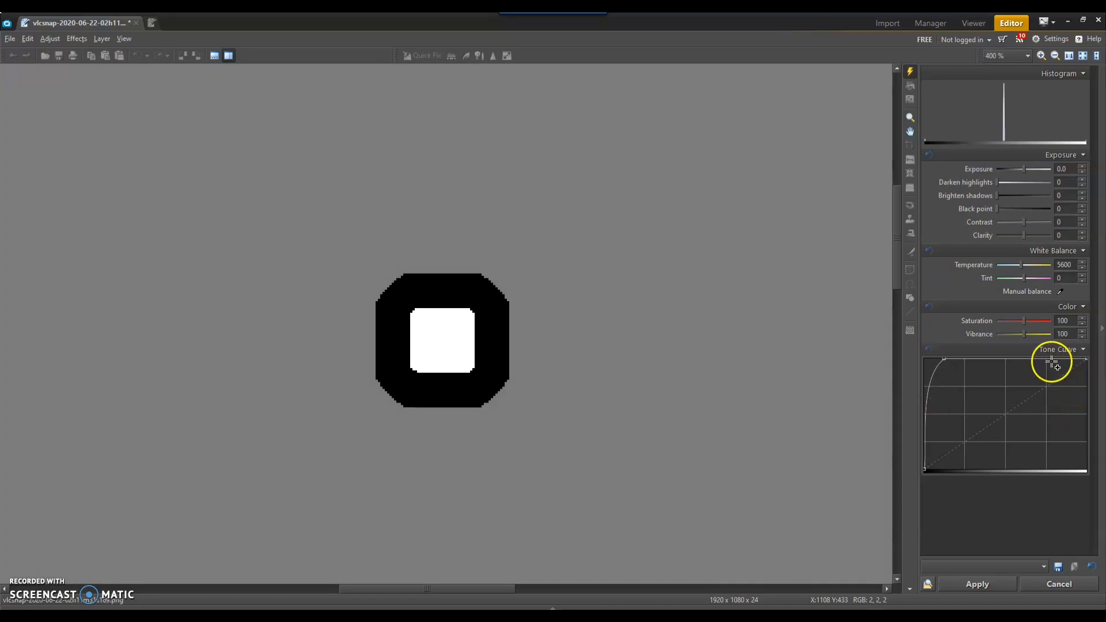
pyautogui.moveTo(1058, 365); pyautogui.dragTo(1067, 470)
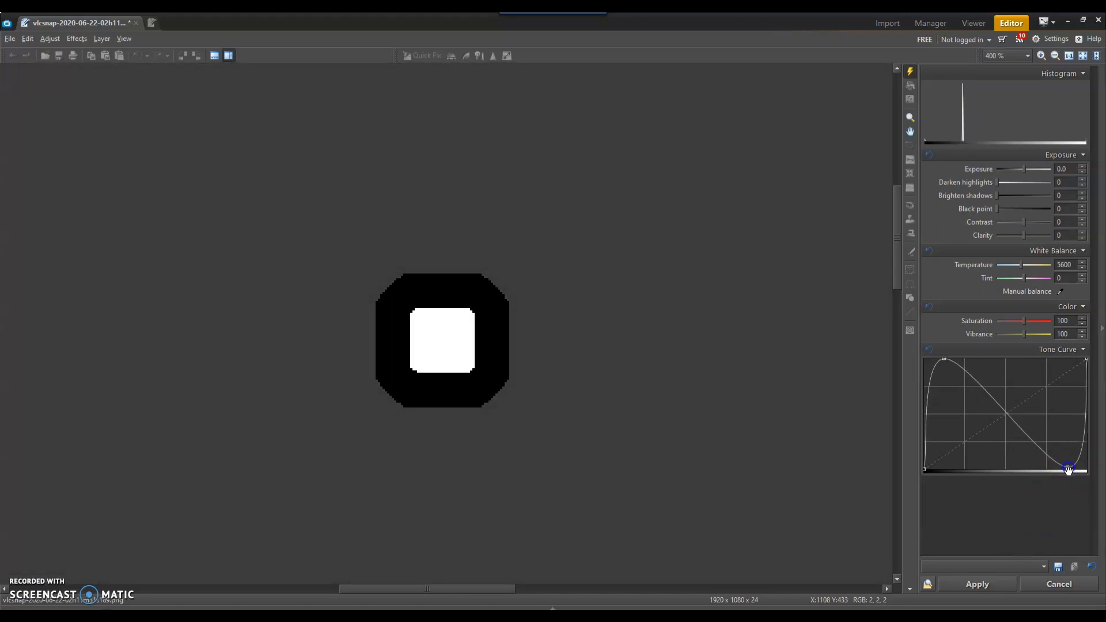
pyautogui.click(1014, 584)
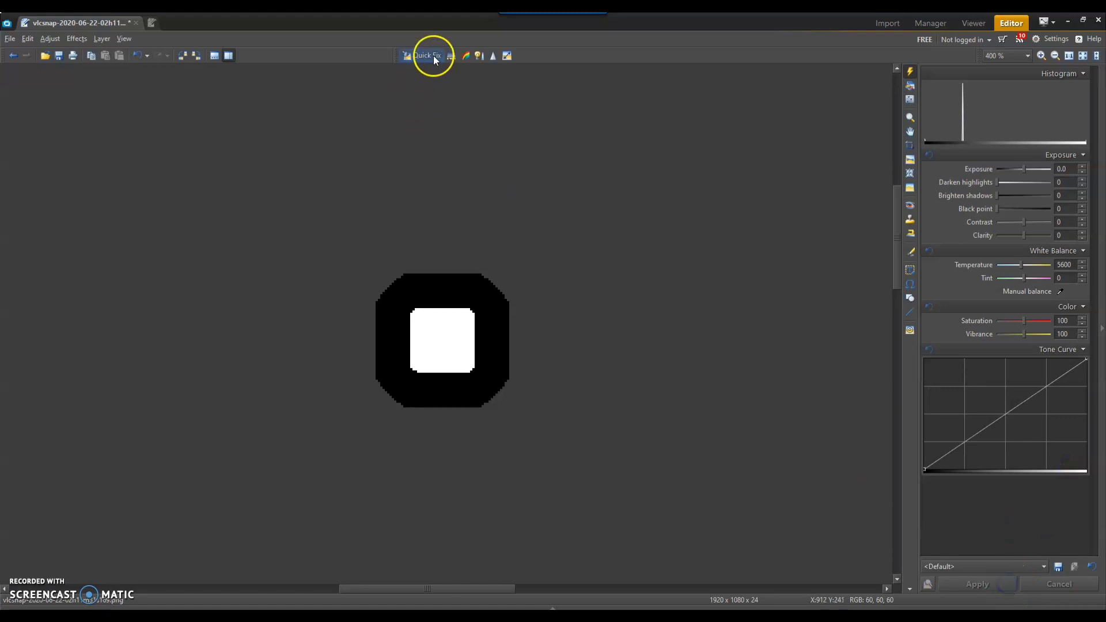
# Preview Emboss to examine the octagonal ring and squarish core at 800 %, and discard the effect.
pyautogui.click(907, 103)
pyautogui.click(1013, 457)
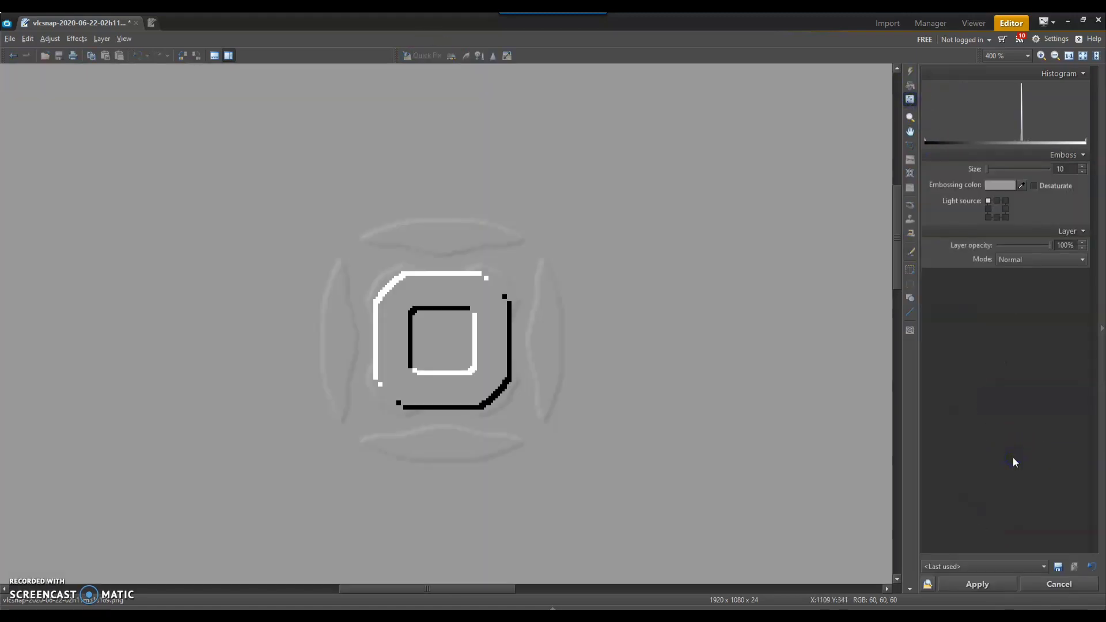
pyautogui.scroll(2, 536, 368)
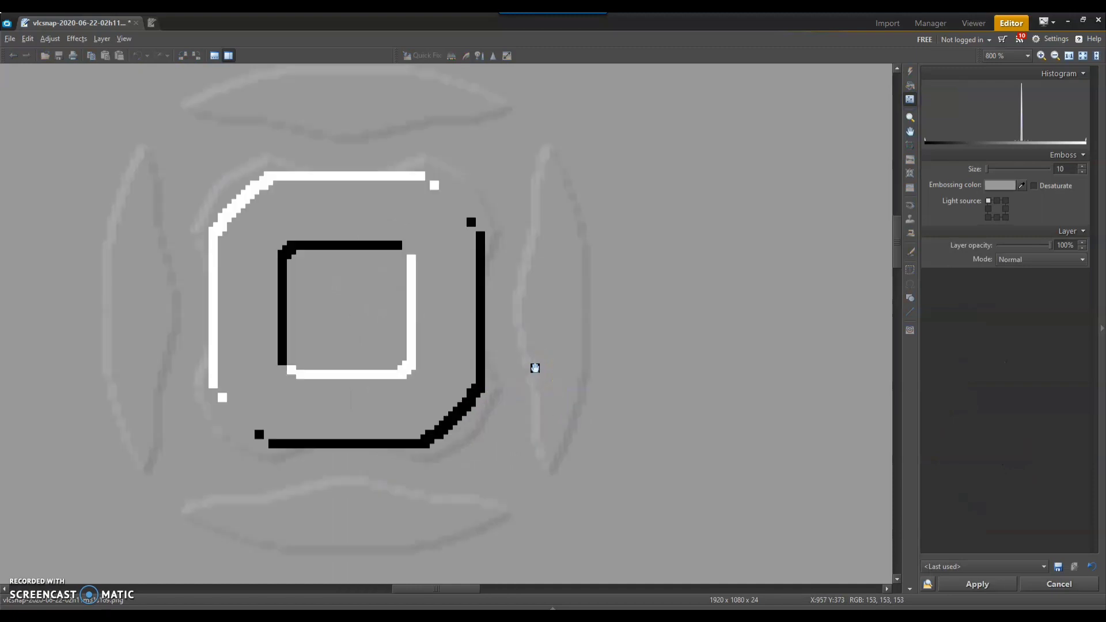
pyautogui.moveTo(632, 381); pyautogui.dragTo(634, 388)
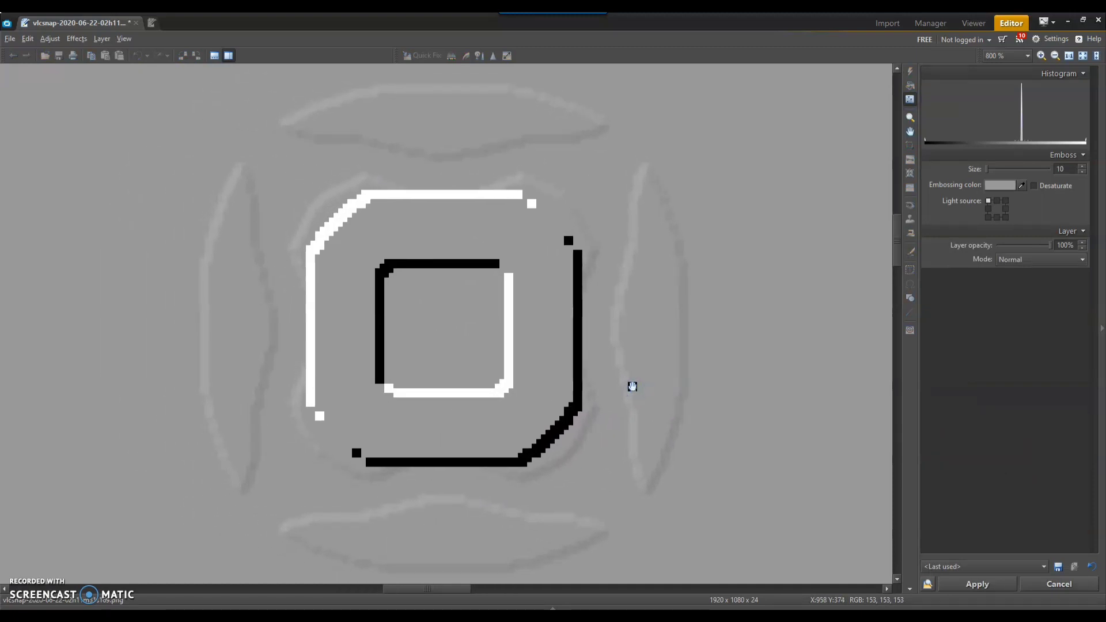
pyautogui.click(1072, 586)
pyautogui.moveTo(553, 513); pyautogui.dragTo(554, 525)
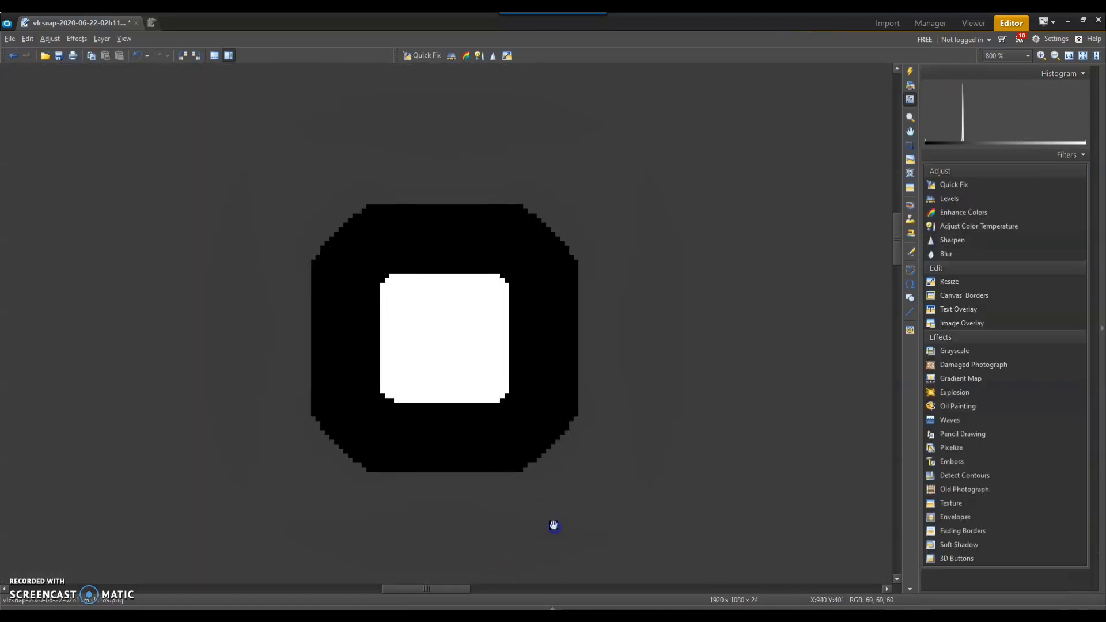
pyautogui.scroll(-2, 521, 390)
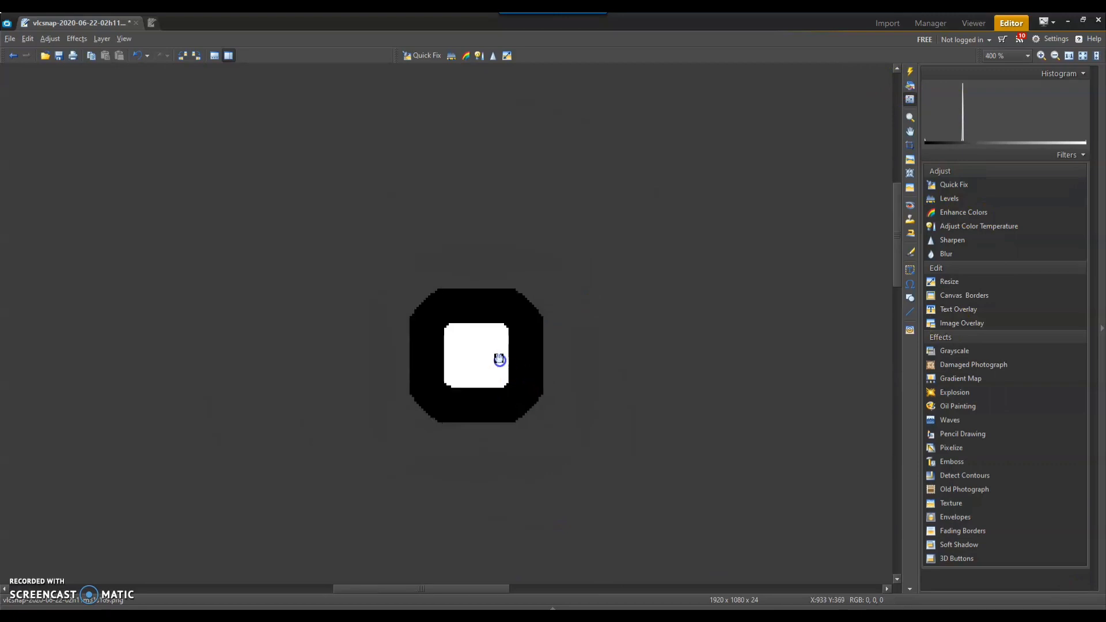
# Apply a U-shaped tone curve with the black end raised near maximum and the midtones at zero, and enhance the result with Quick Fix.
pyautogui.click(910, 85)
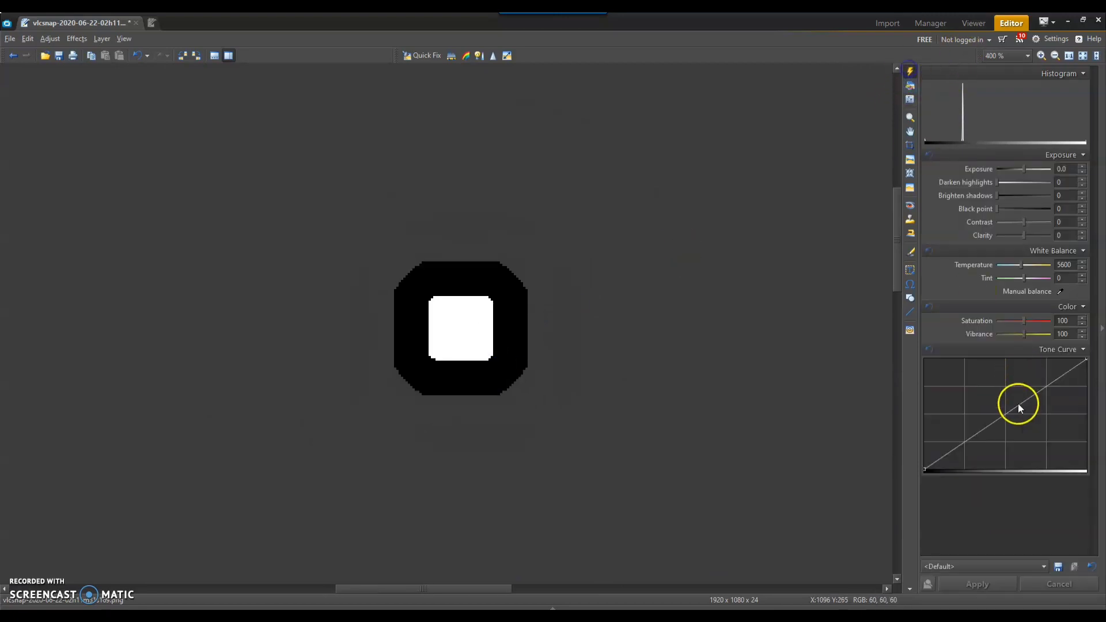
pyautogui.moveTo(1006, 414); pyautogui.dragTo(993, 501)
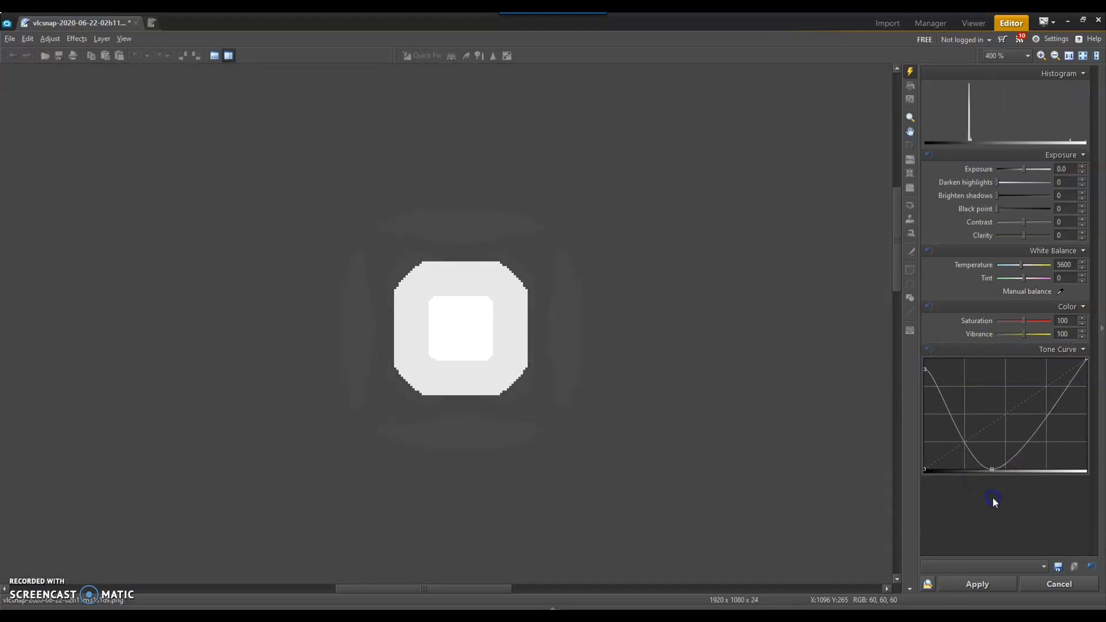
pyautogui.click(973, 582)
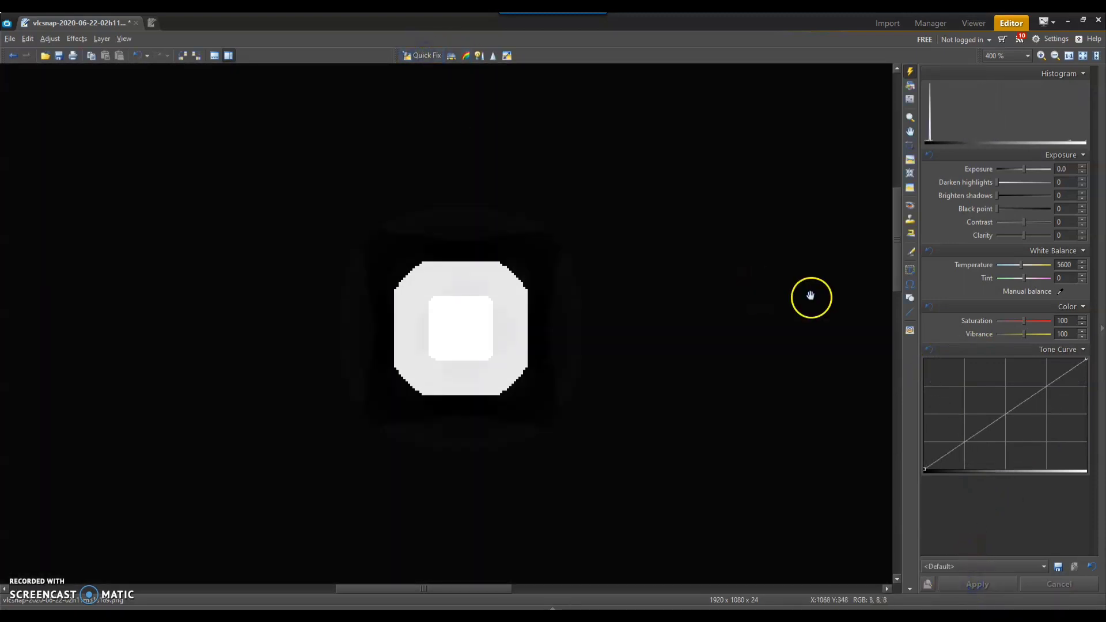
# Preview Emboss on the brightened octagon to examine the concentric contours around the core, and discard the effect.
pyautogui.click(911, 99)
pyautogui.click(986, 461)
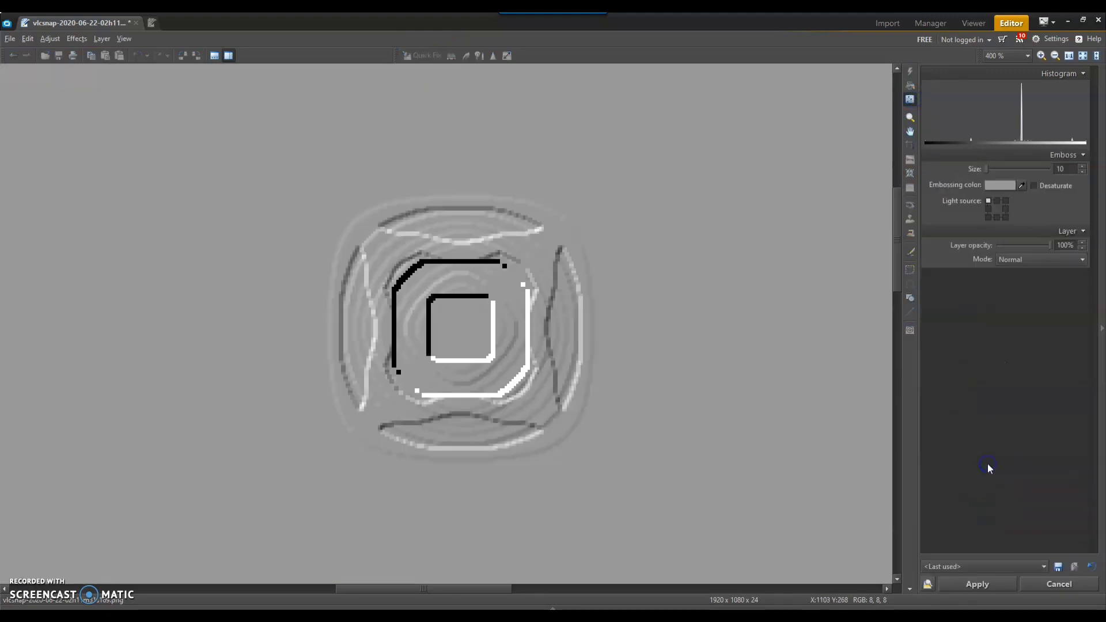
pyautogui.scroll(4, 503, 417)
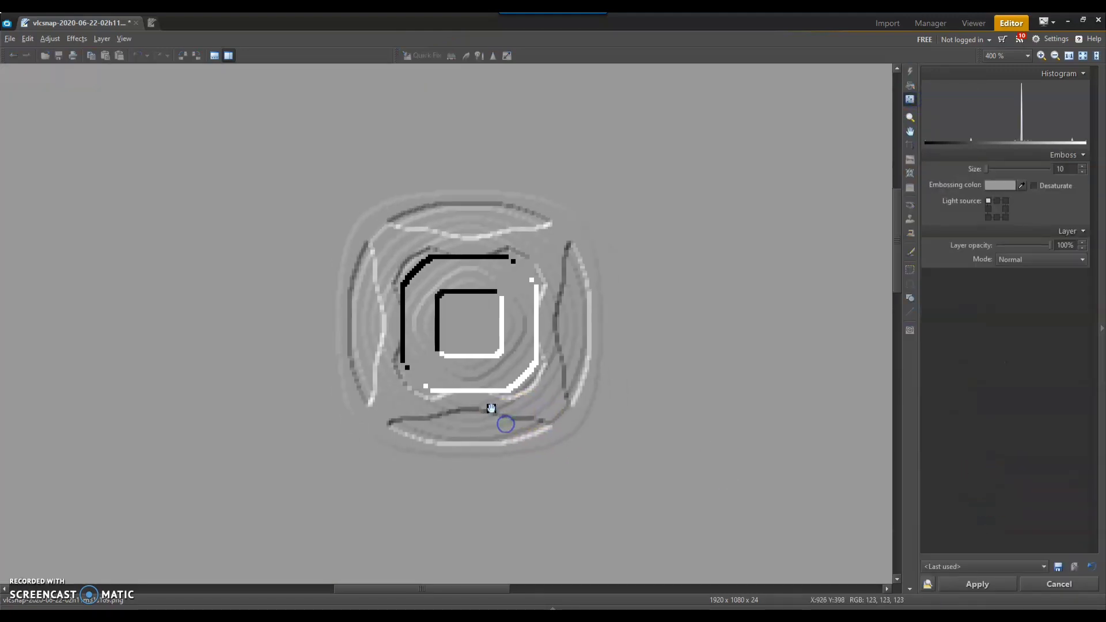
pyautogui.moveTo(508, 495)
pyautogui.mouseDown()
pyautogui.moveTo(528, 550)
pyautogui.moveTo(518, 506)
pyautogui.moveTo(503, 507)
pyautogui.mouseUp()
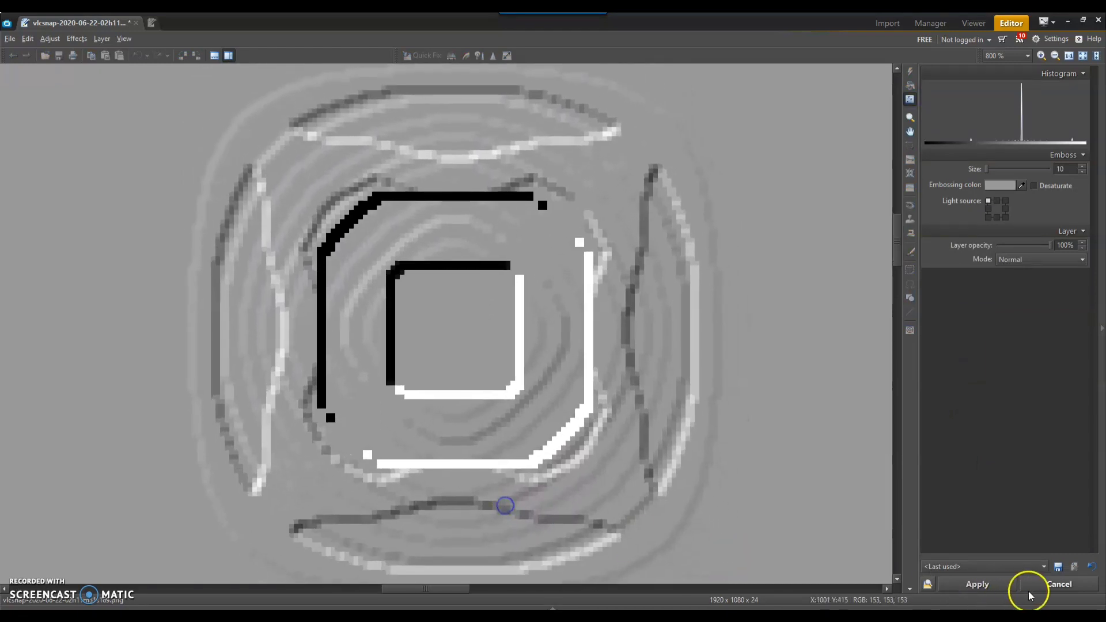
pyautogui.click(1057, 584)
pyautogui.moveTo(580, 441); pyautogui.dragTo(566, 454)
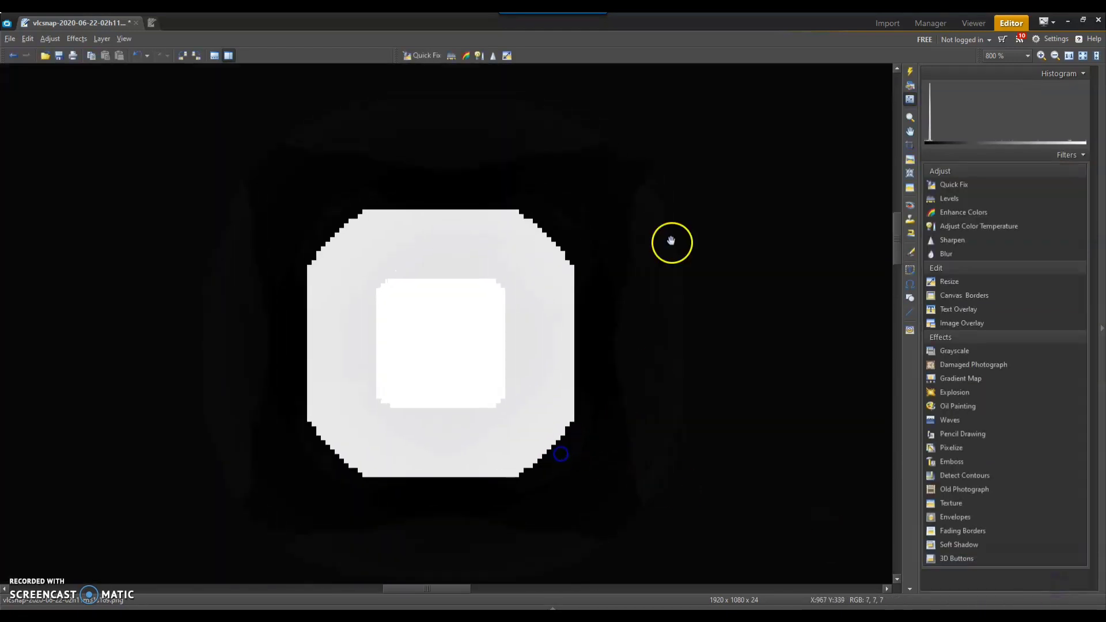
# Invert the tones with a curve that peaks in the shadows and falls to zero at white, and stretch the contrast with Quick Fix.
pyautogui.click(910, 71)
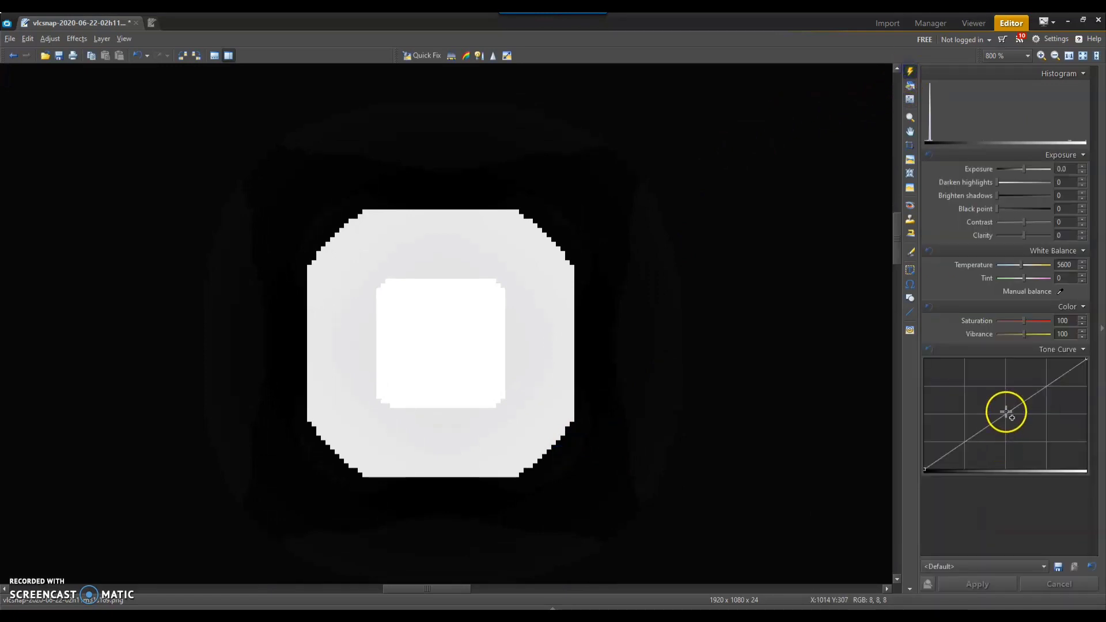
pyautogui.moveTo(1006, 414); pyautogui.dragTo(1064, 494)
pyautogui.moveTo(1008, 472); pyautogui.dragTo(950, 302)
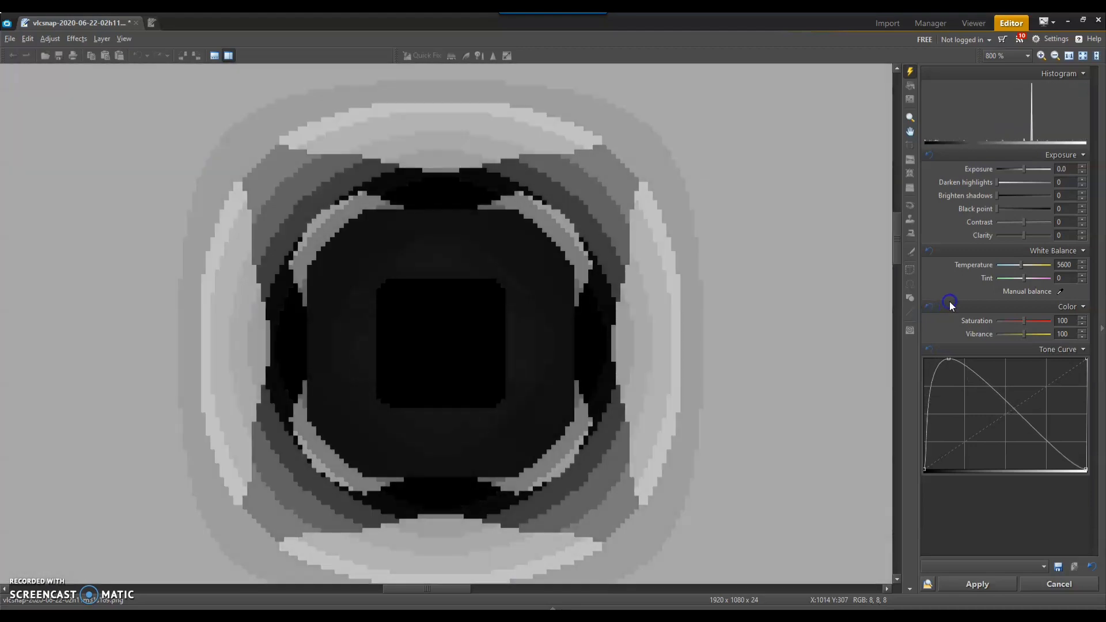
pyautogui.click(959, 584)
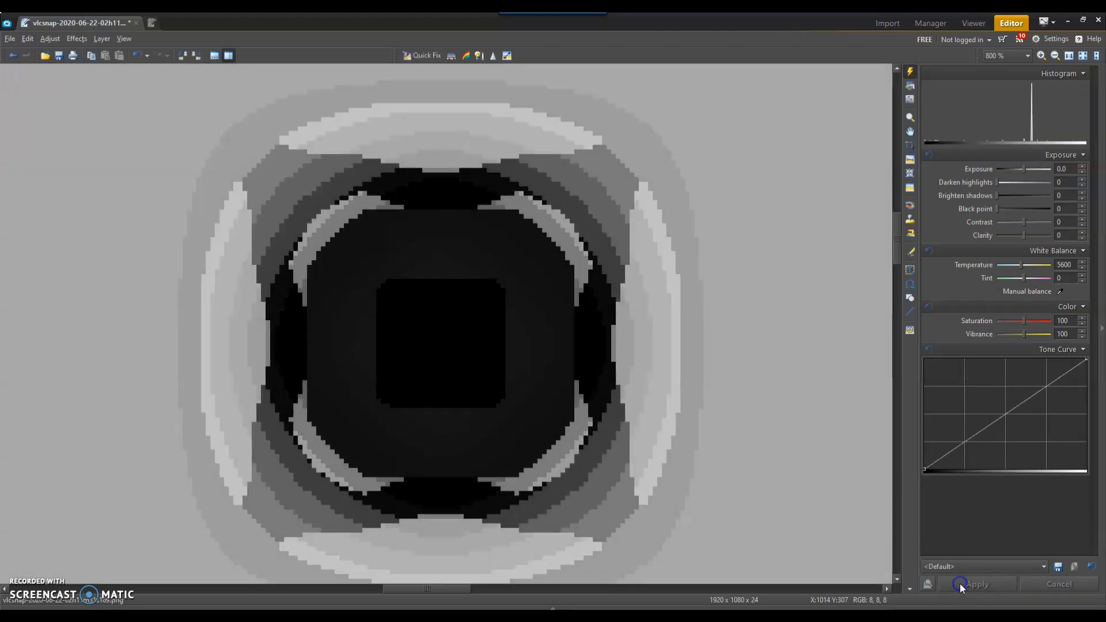
pyautogui.click(424, 55)
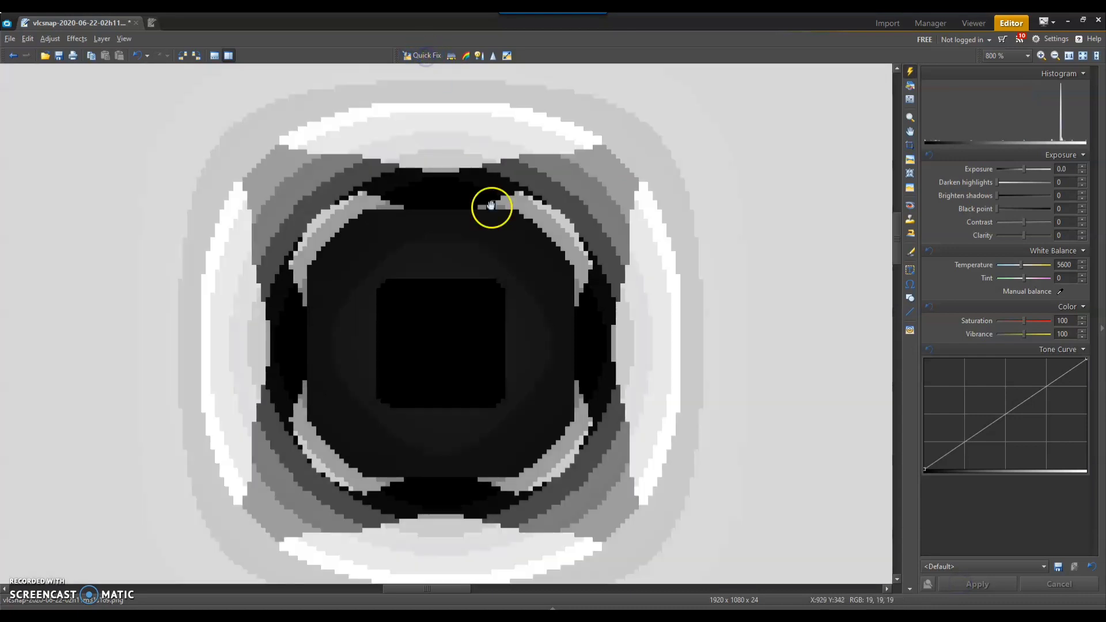
# Preview Emboss on the inverted rings to examine their outlines around the dark core, and discard the effect.
pyautogui.click(910, 99)
pyautogui.click(1026, 462)
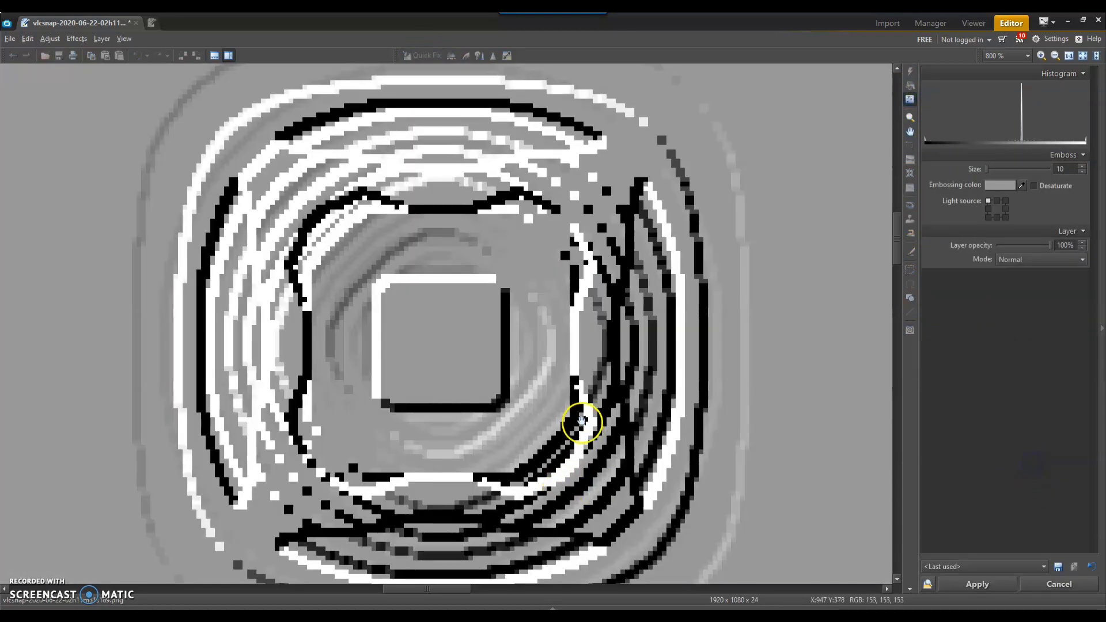
pyautogui.scroll(-2, 582, 420)
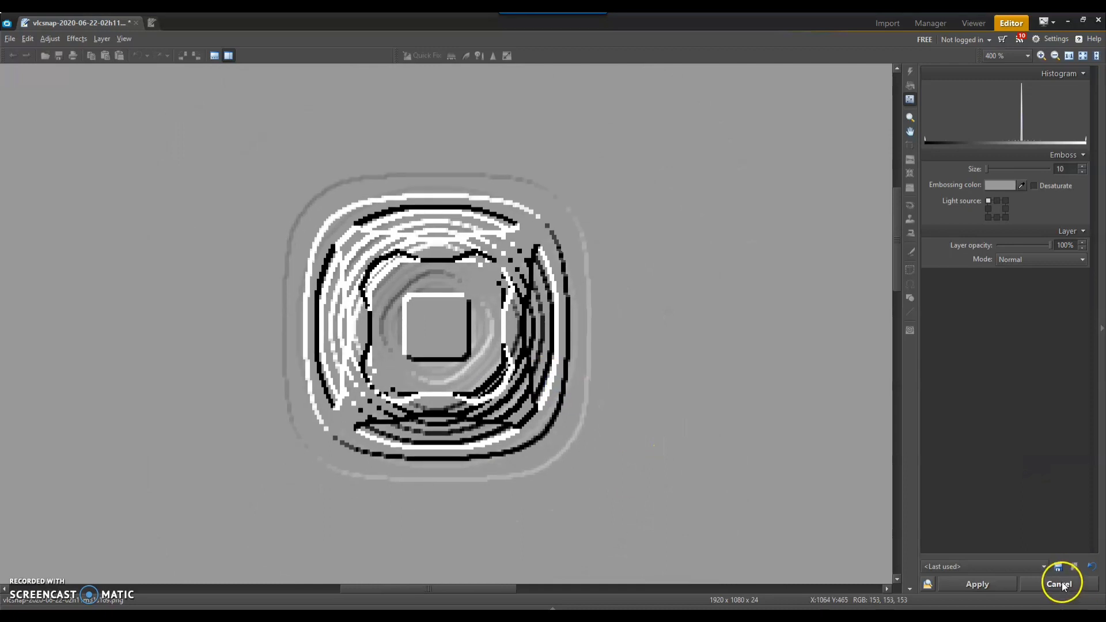
pyautogui.click(1061, 585)
pyautogui.moveTo(555, 433); pyautogui.dragTo(548, 450)
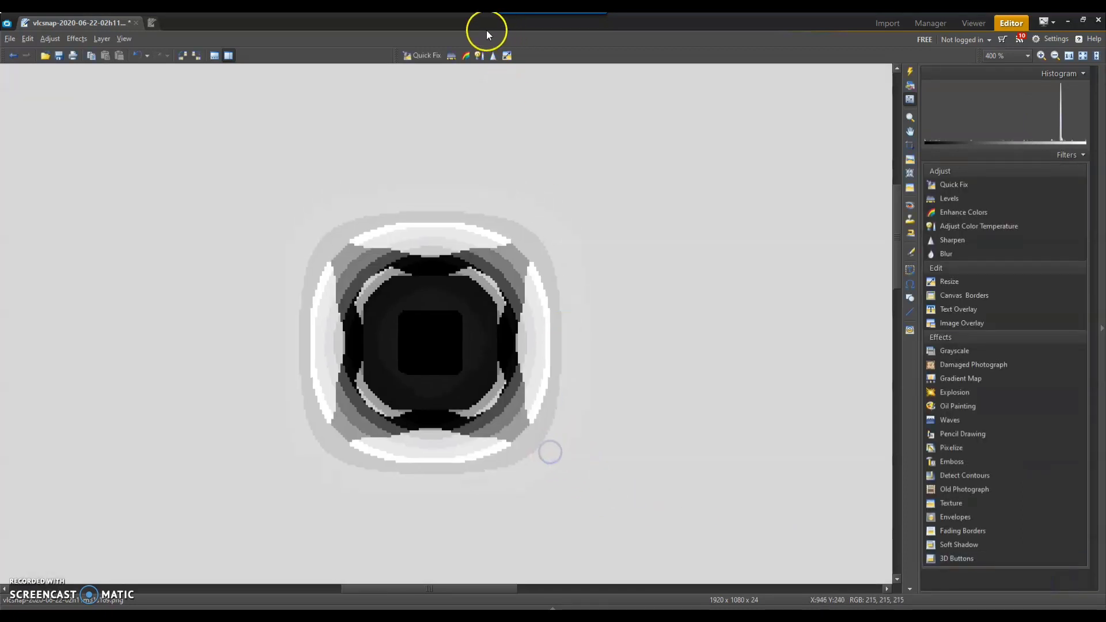
# Apply an automatic color temperature adjustment with the layer blend mode set to Negative.
pyautogui.click(479, 56)
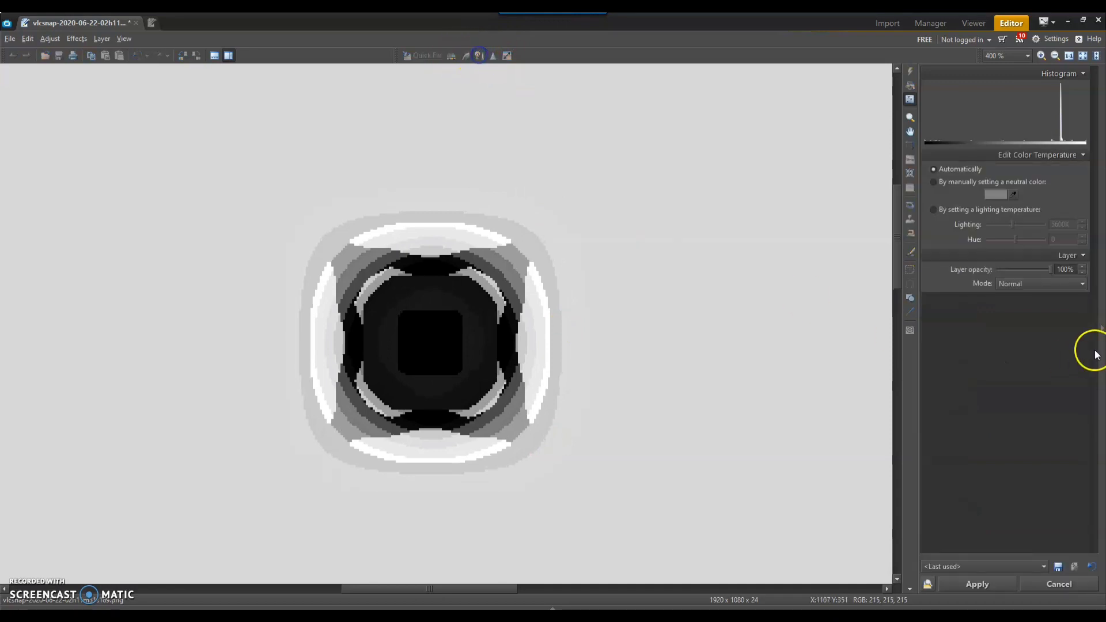
pyautogui.click(1060, 285)
pyautogui.click(1062, 442)
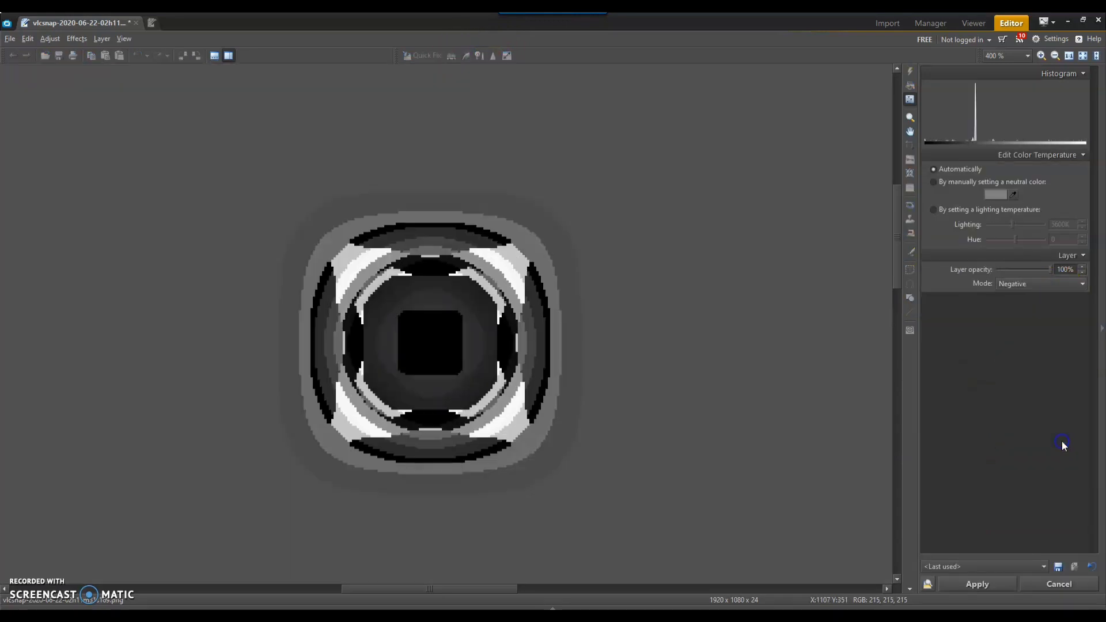
pyautogui.click(1000, 586)
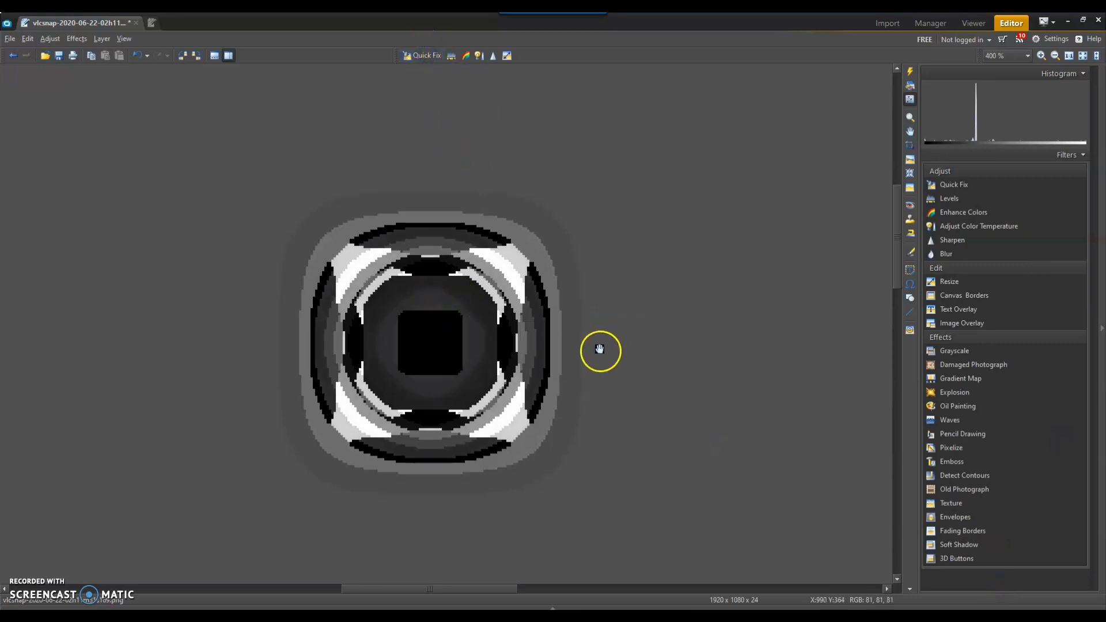
# Brighten the dark core with a U-shaped tone curve that drops the midtones to zero, and finish with Quick Fix.
pyautogui.click(911, 72)
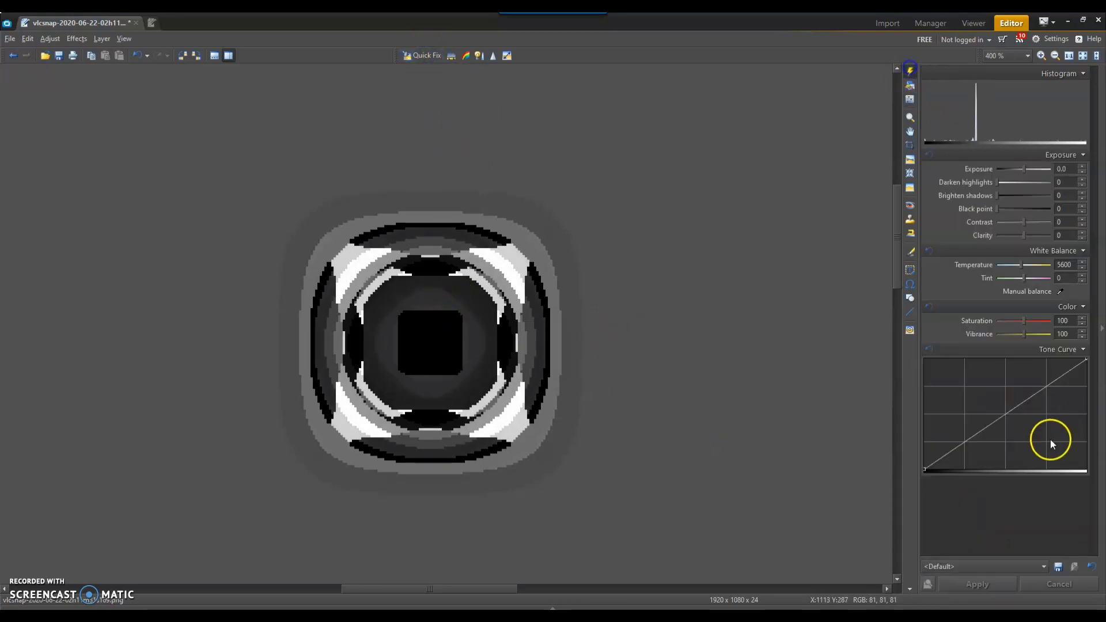
pyautogui.moveTo(1009, 413); pyautogui.dragTo(915, 295)
pyautogui.click(949, 356)
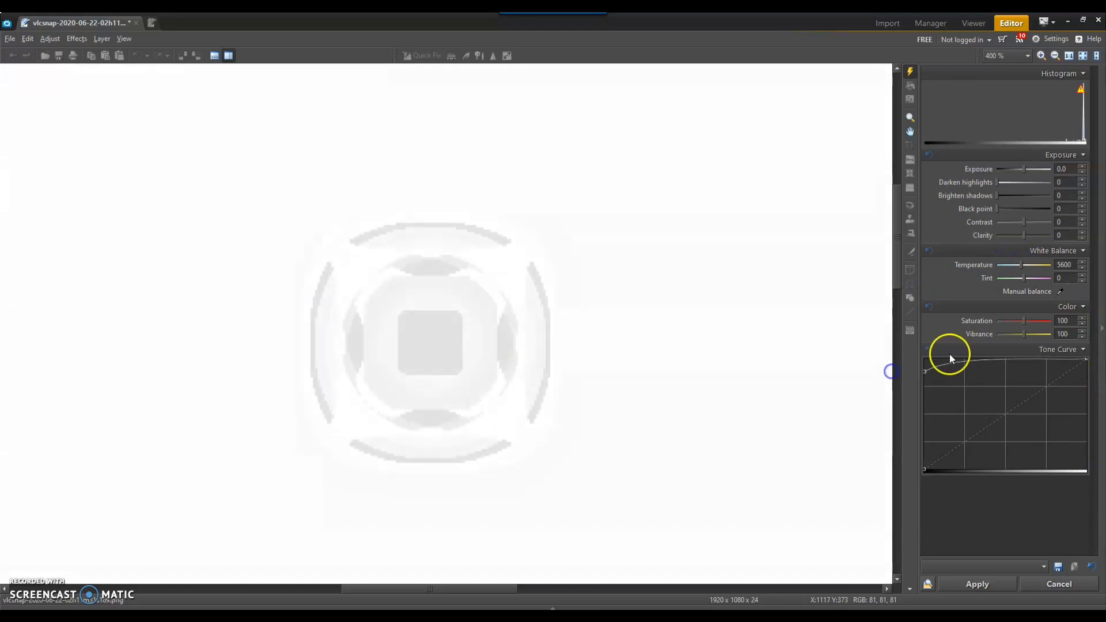
pyautogui.moveTo(1005, 359); pyautogui.dragTo(1002, 490)
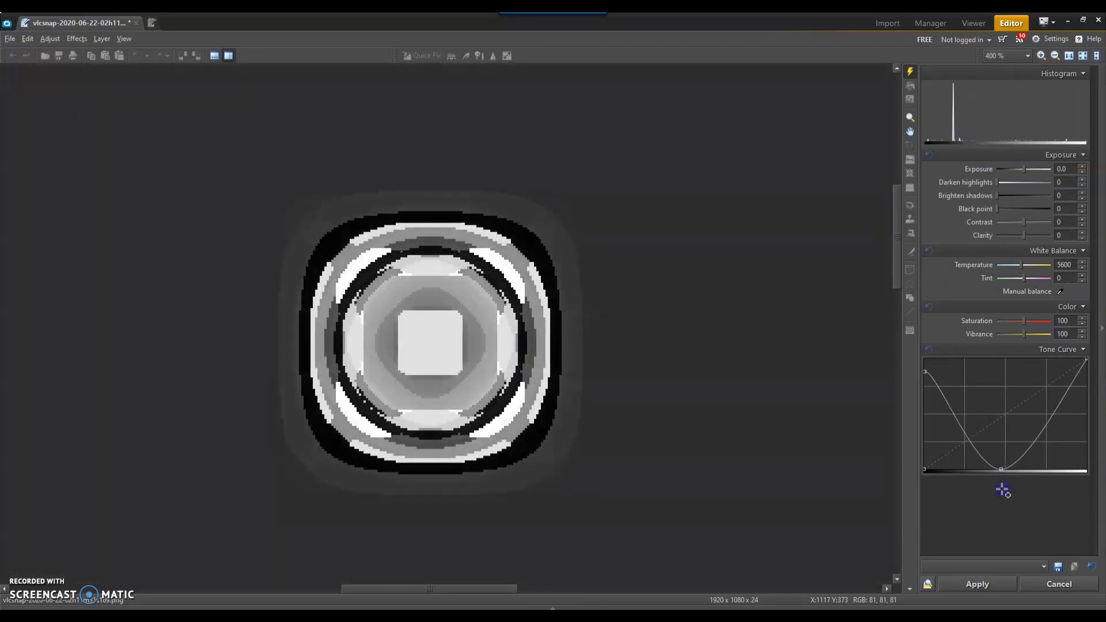
pyautogui.click(994, 593)
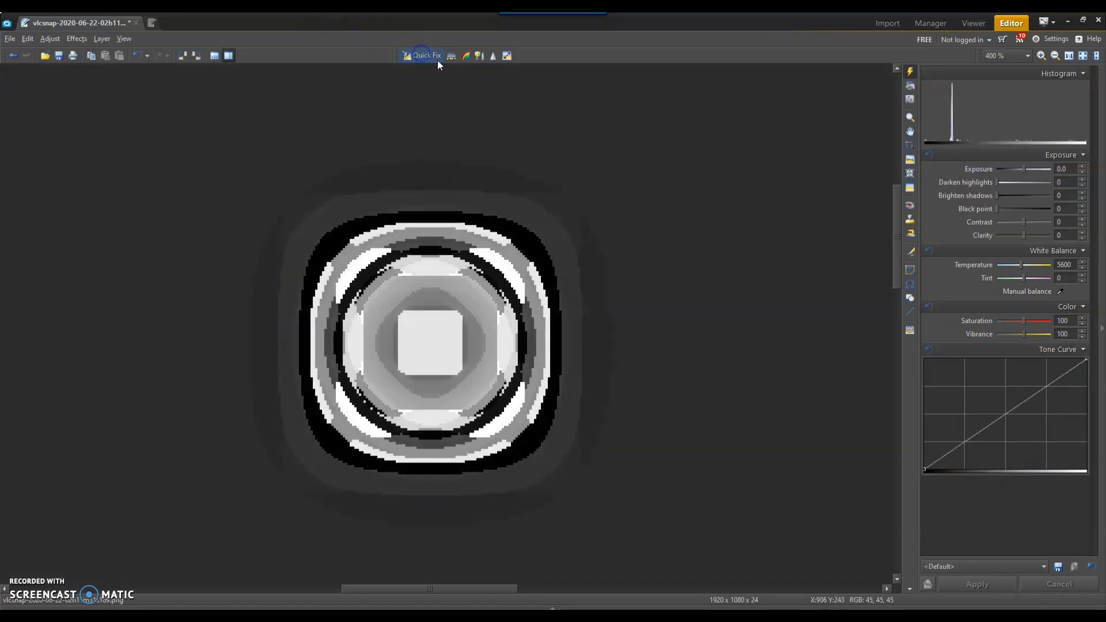
# Preview Emboss on the recolored ring pattern to examine the nested contours, and discard the effect.
pyautogui.click(910, 101)
pyautogui.click(976, 476)
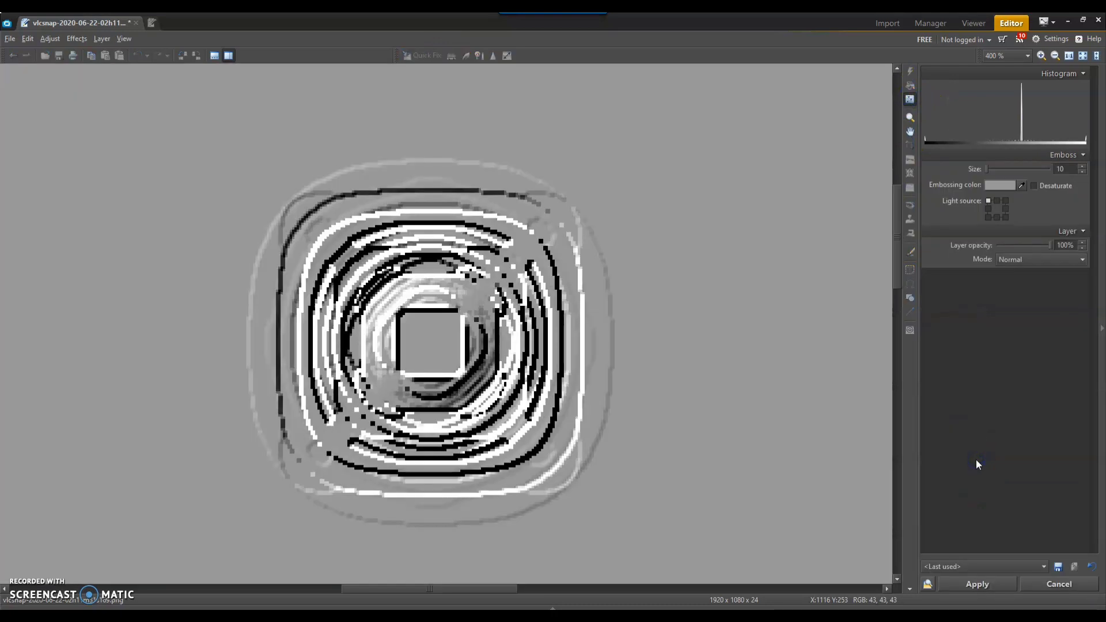
pyautogui.click(1058, 584)
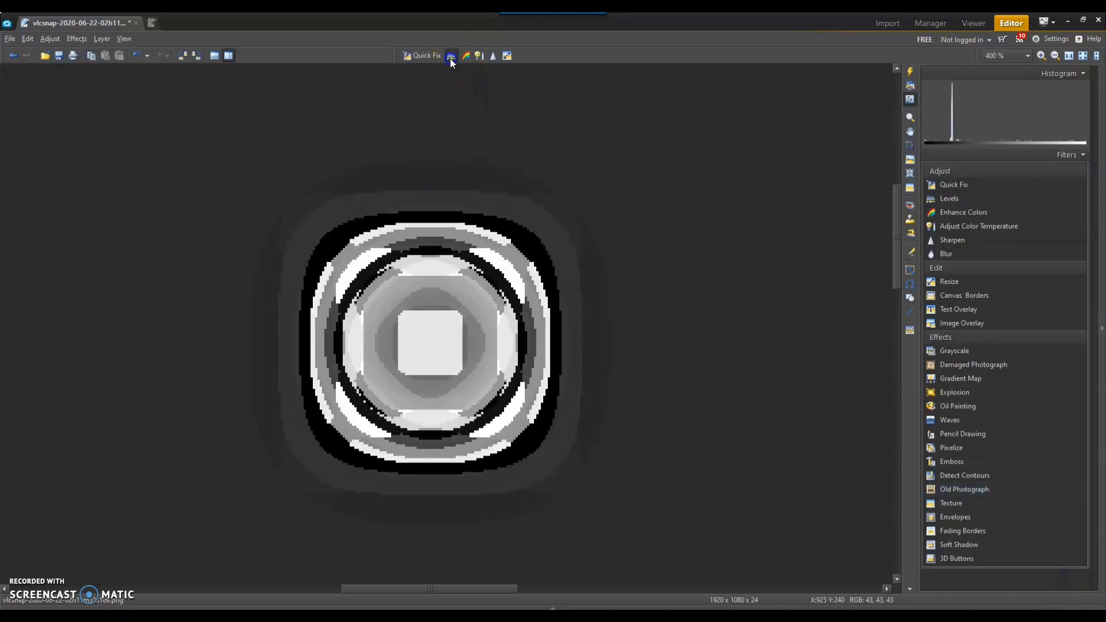
# Apply Levels to the ring pattern with the layer blend mode set to Negative, and finish with Quick Fix.
pyautogui.click(451, 60)
pyautogui.click(1037, 437)
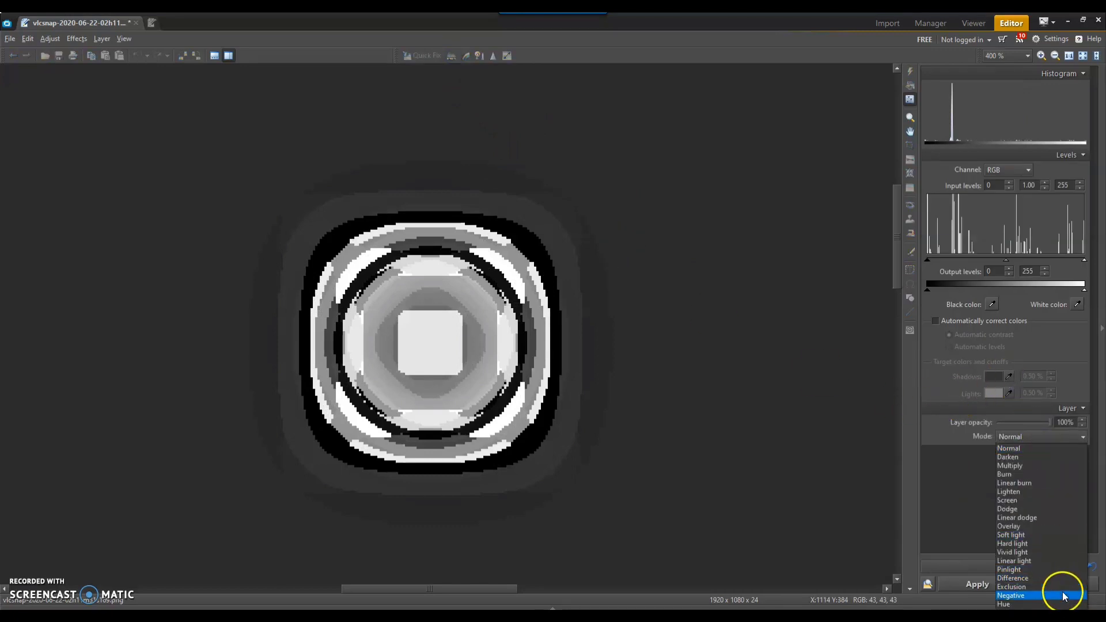
pyautogui.click(1063, 595)
pyautogui.click(989, 584)
pyautogui.click(345, 85)
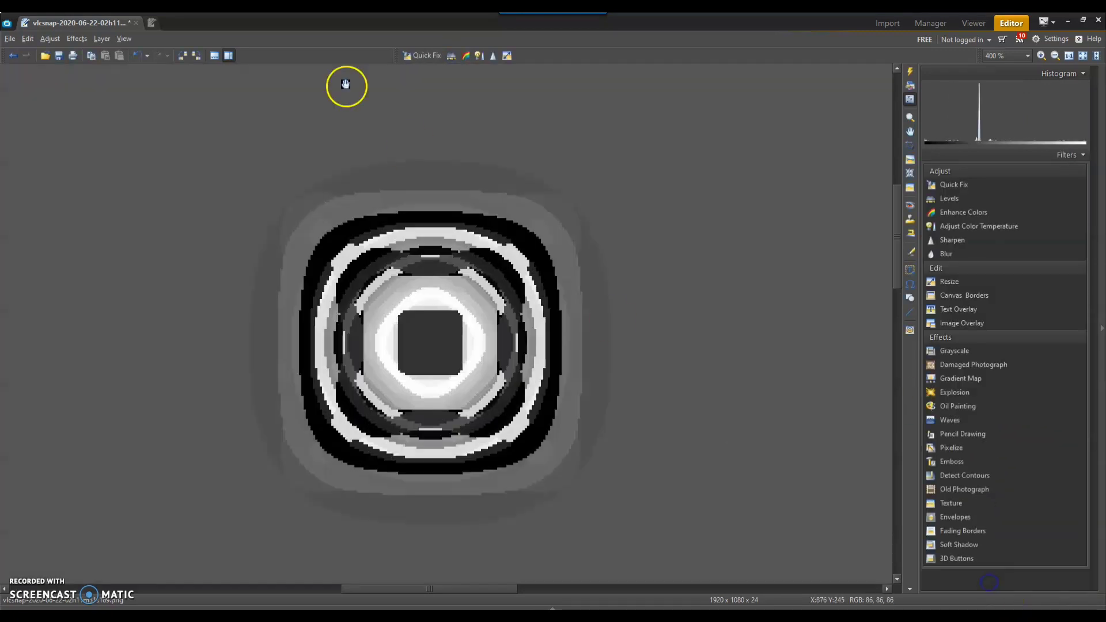
pyautogui.click(424, 55)
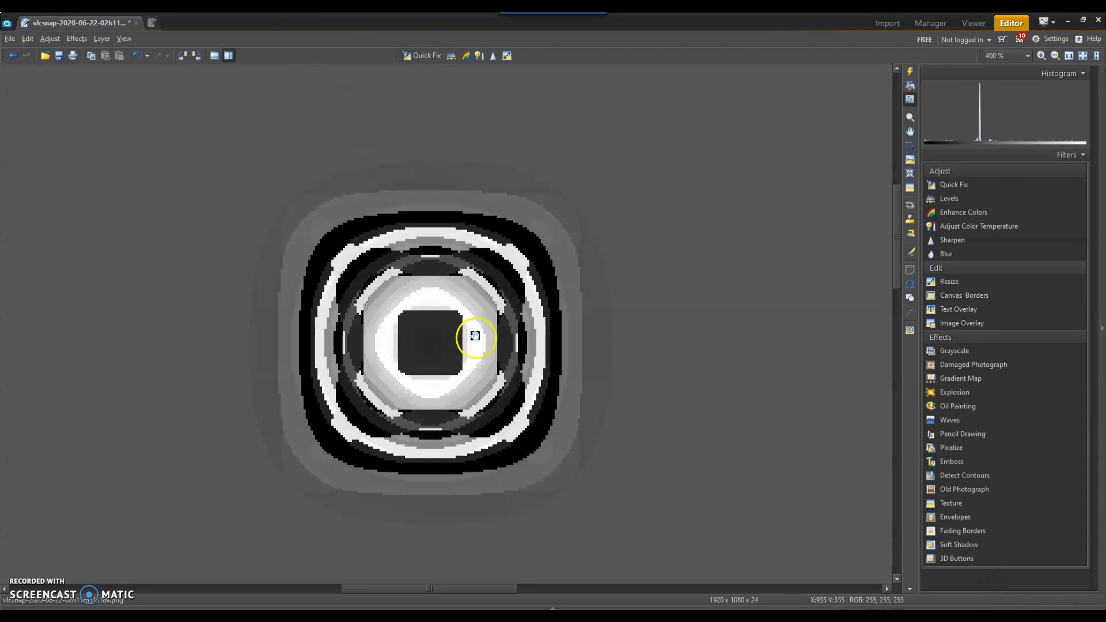
# Preview Emboss on the inverted rings, examine the faint circles inside the dark square core up close, and discard the effect.
pyautogui.scroll(2, 433, 321)
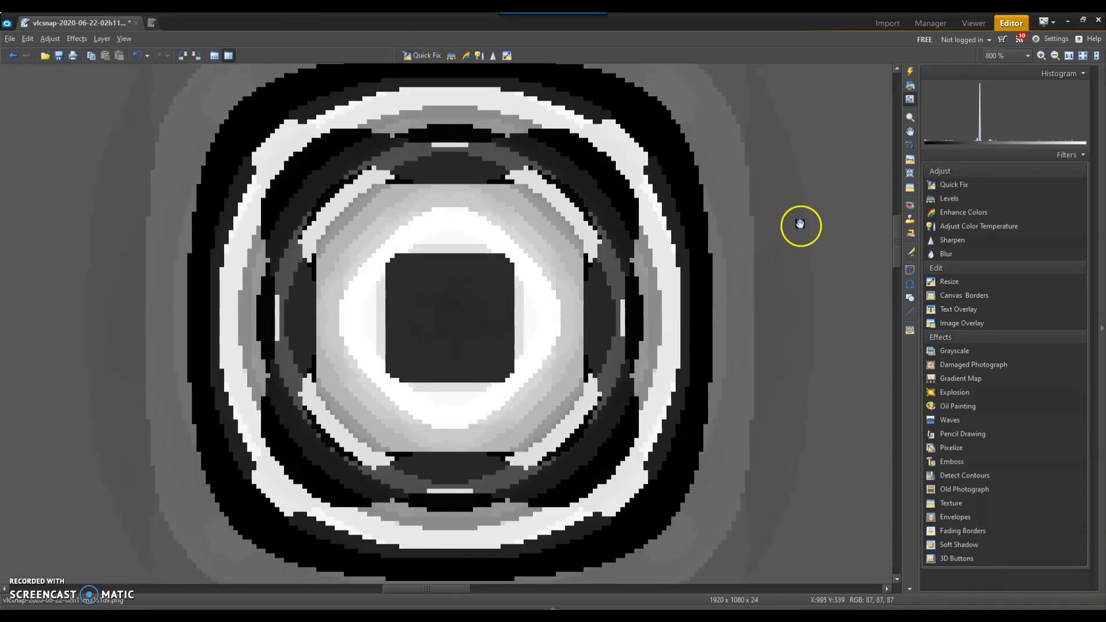
pyautogui.click(971, 462)
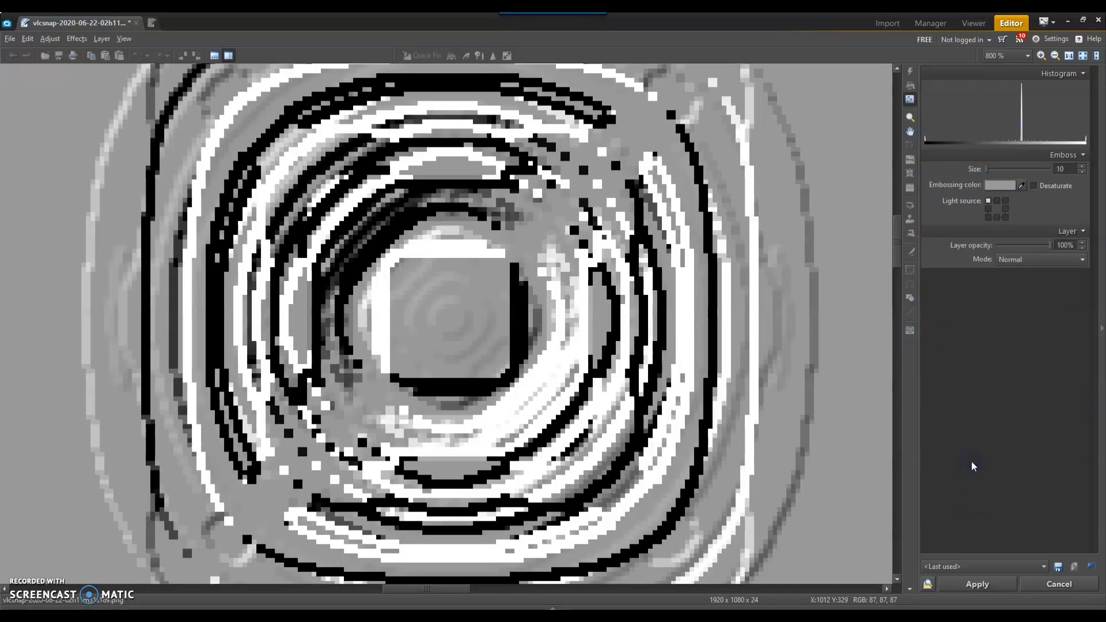
pyautogui.scroll(2, 435, 296)
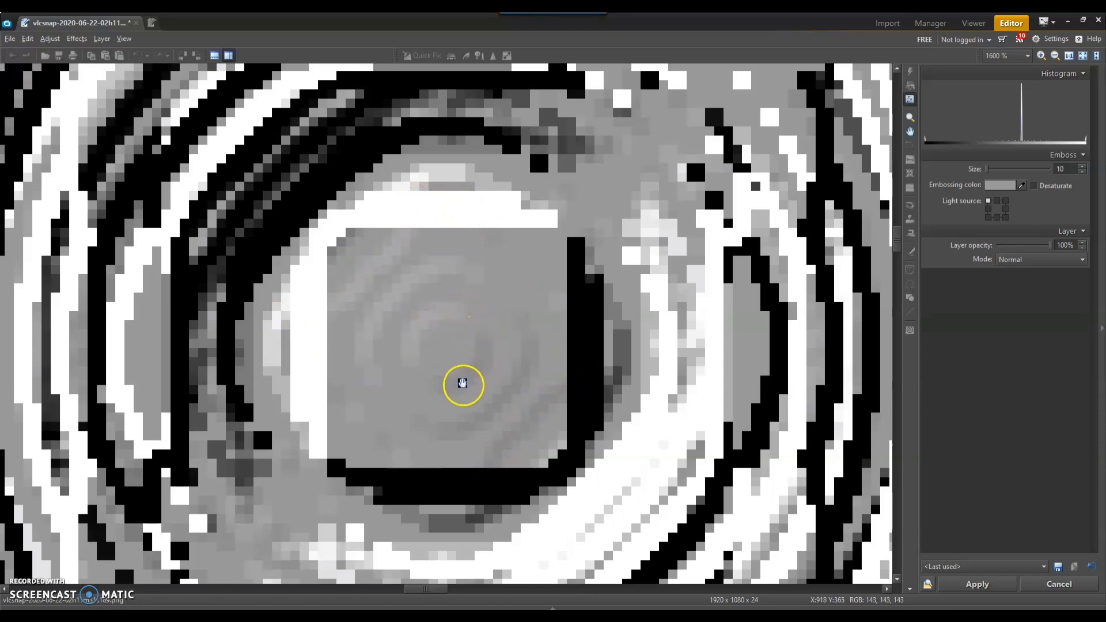
pyautogui.scroll(-1, 446, 311)
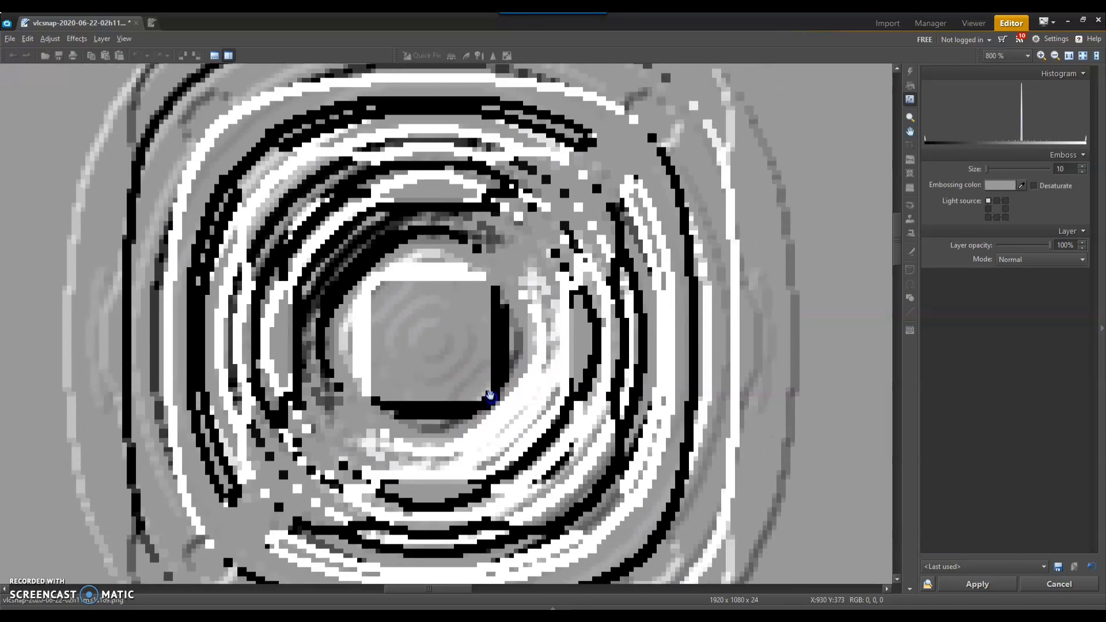
pyautogui.scroll(-1, 491, 371)
pyautogui.moveTo(505, 391); pyautogui.dragTo(500, 358)
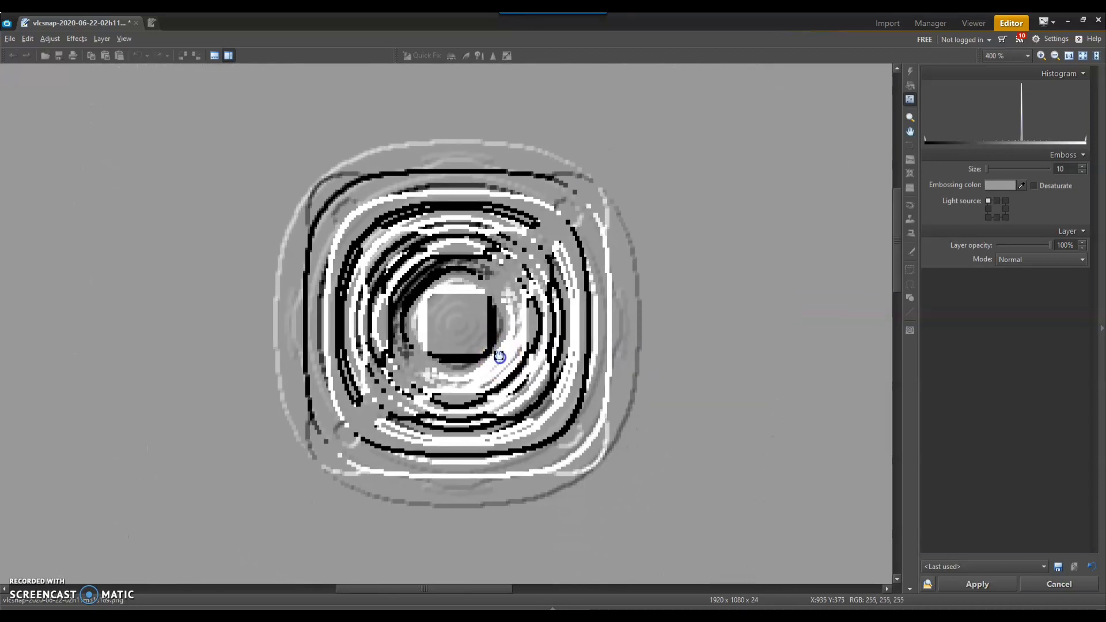
pyautogui.click(1045, 582)
pyautogui.moveTo(615, 447); pyautogui.dragTo(610, 464)
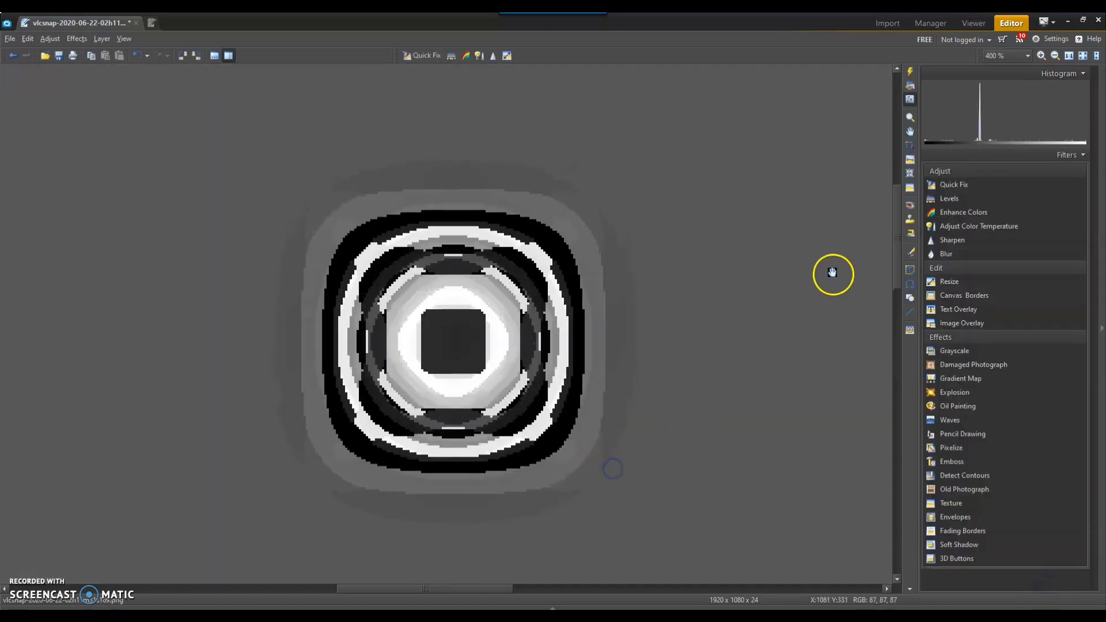
# Apply a tone curve lifting tones above the darkest quarter to near white, and a second curve lowering the three-quarter tones to about one quarter.
pyautogui.click(910, 72)
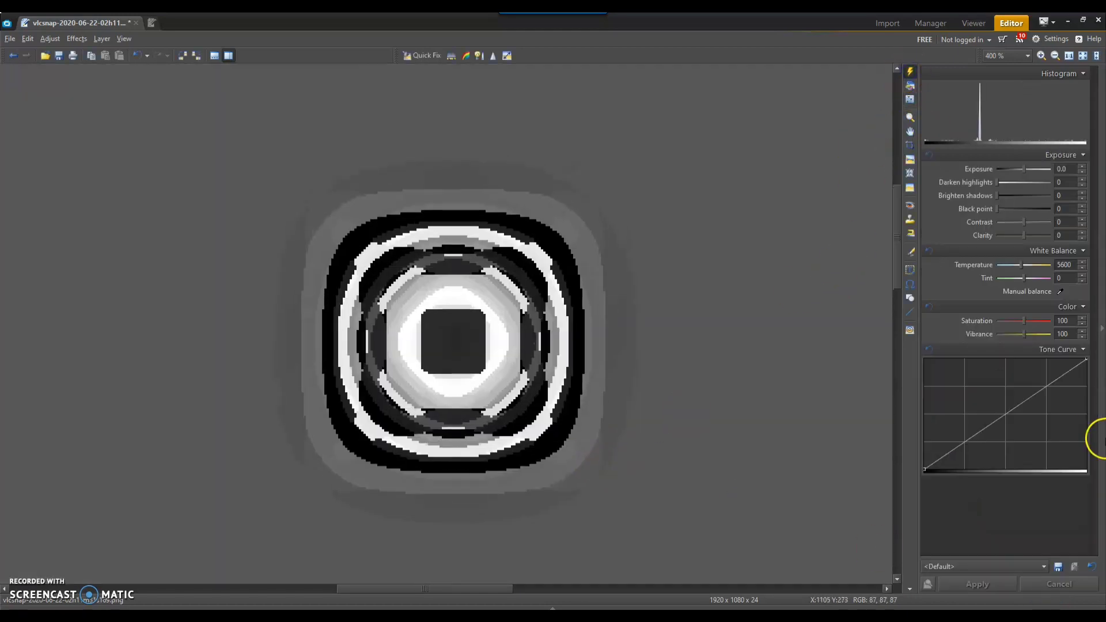
pyautogui.moveTo(1007, 414); pyautogui.dragTo(966, 315)
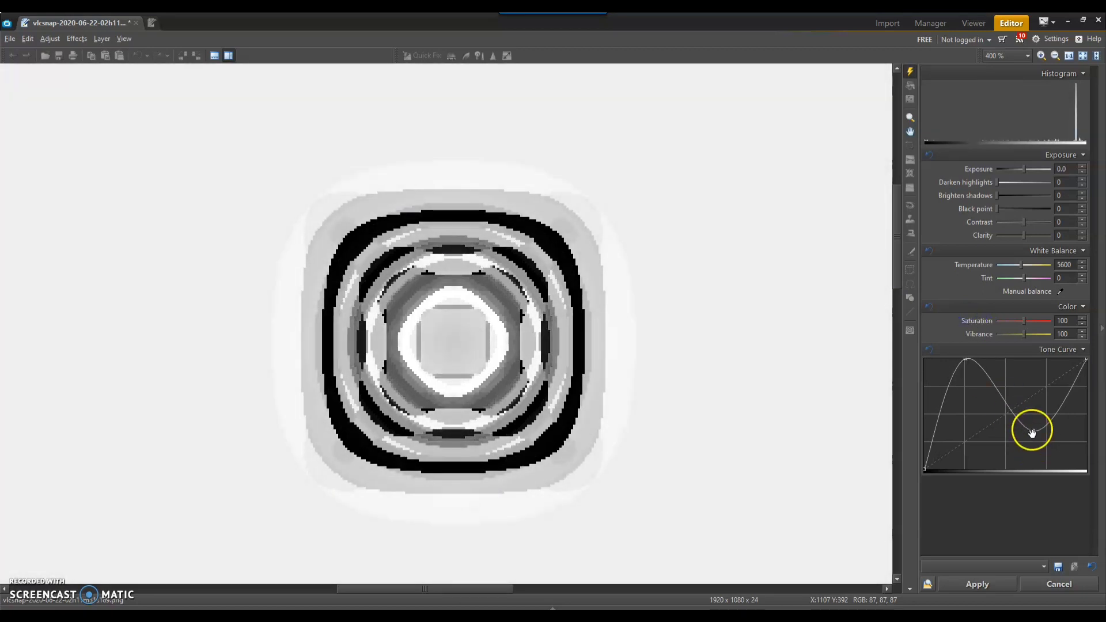
pyautogui.moveTo(1032, 433); pyautogui.dragTo(953, 552)
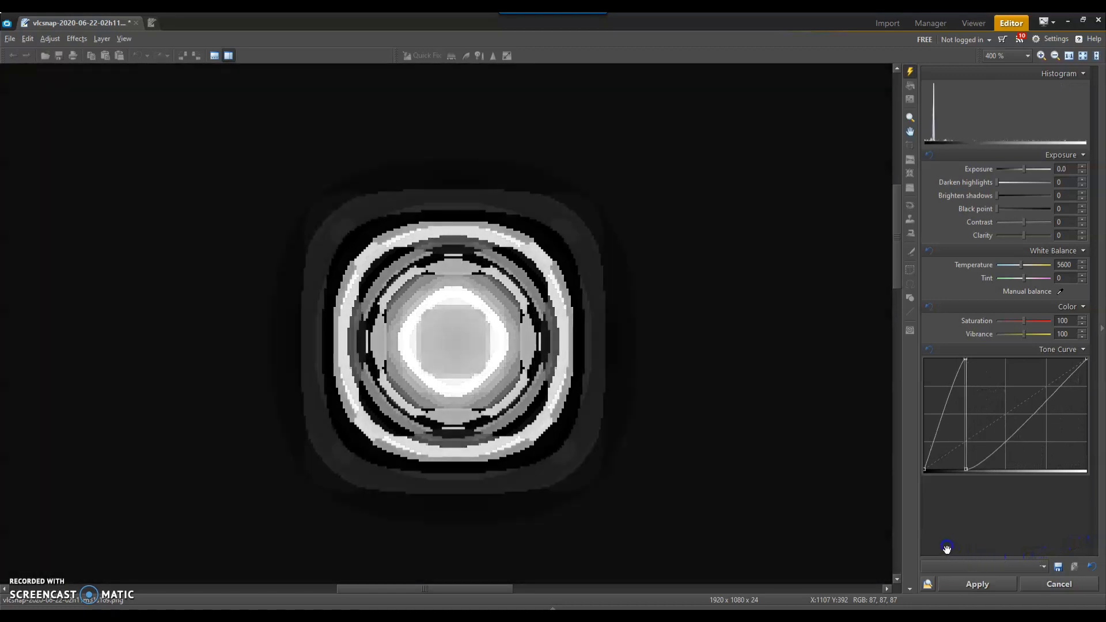
pyautogui.moveTo(1029, 419); pyautogui.dragTo(952, 375)
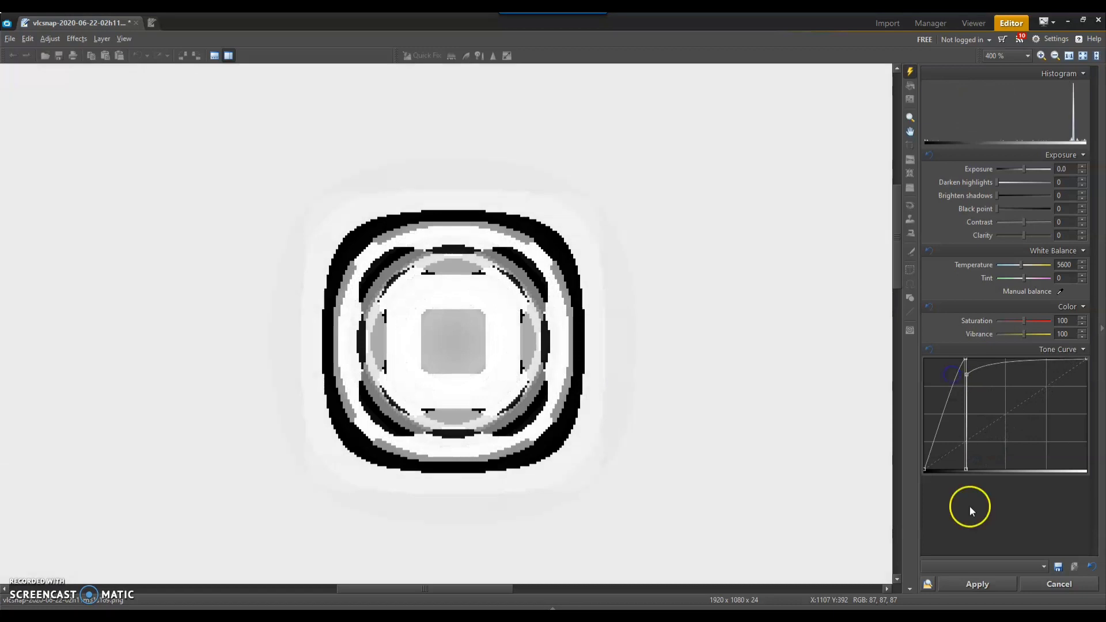
pyautogui.click(977, 584)
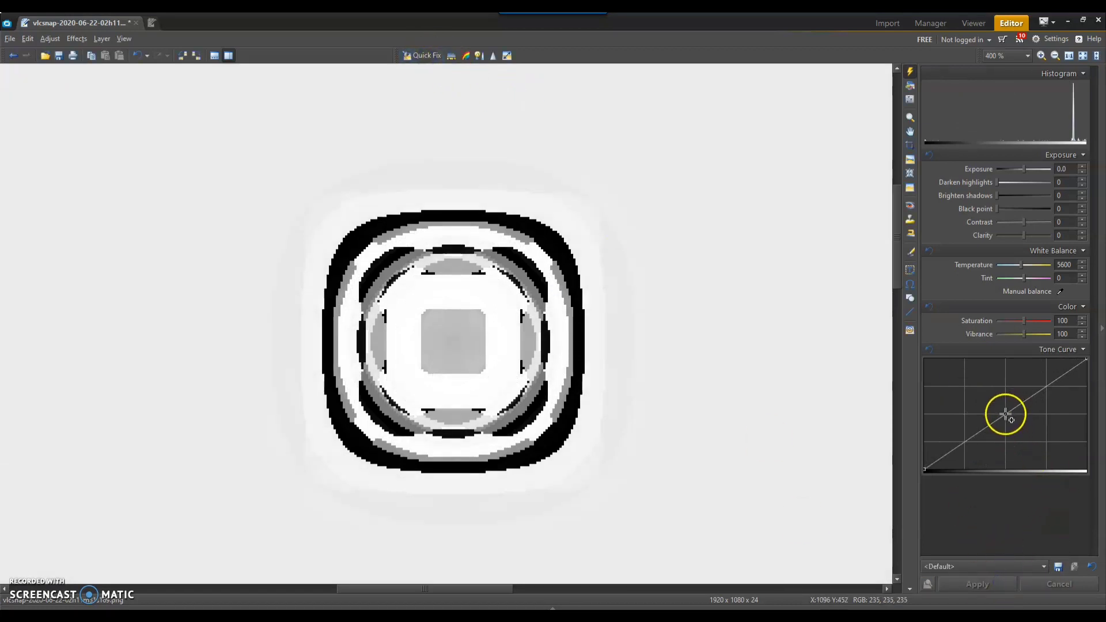
pyautogui.moveTo(1005, 415); pyautogui.dragTo(1046, 444)
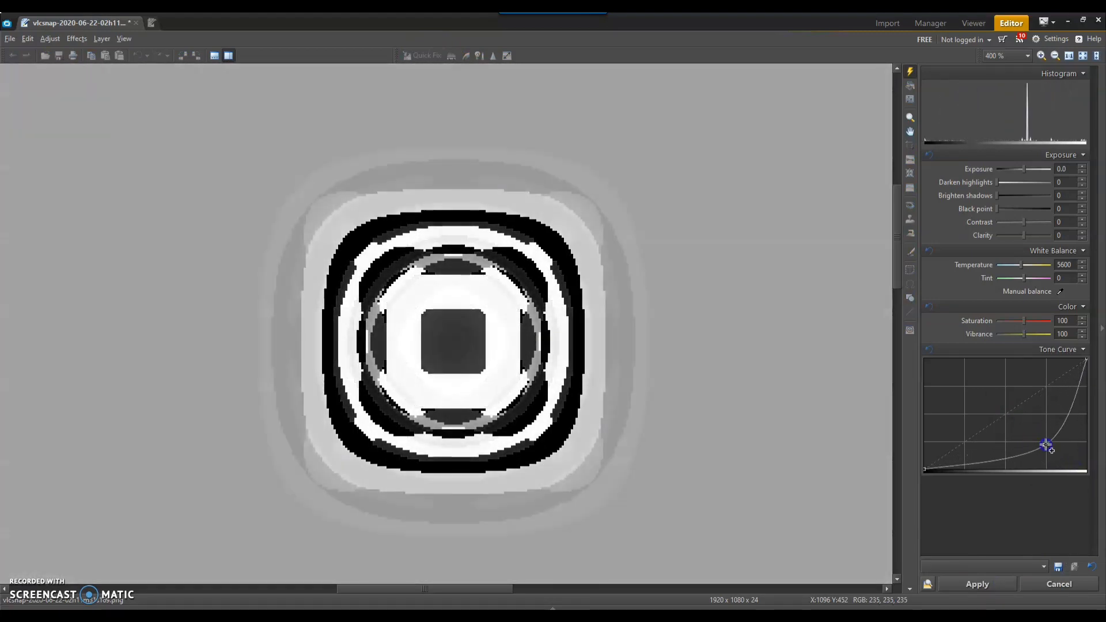
pyautogui.click(998, 589)
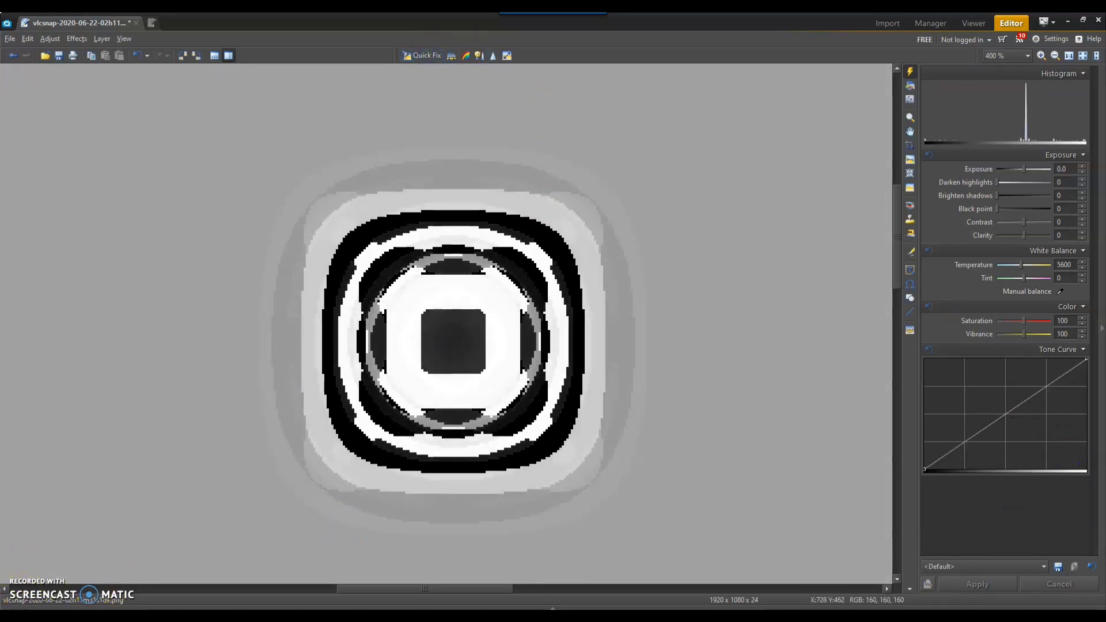
# Switch to the Photos app and open the original halo photo in Zoner Photo Studio 16.
pyautogui.hotkey('alt', 'Tab')
pyautogui.rightClick(391, 499)
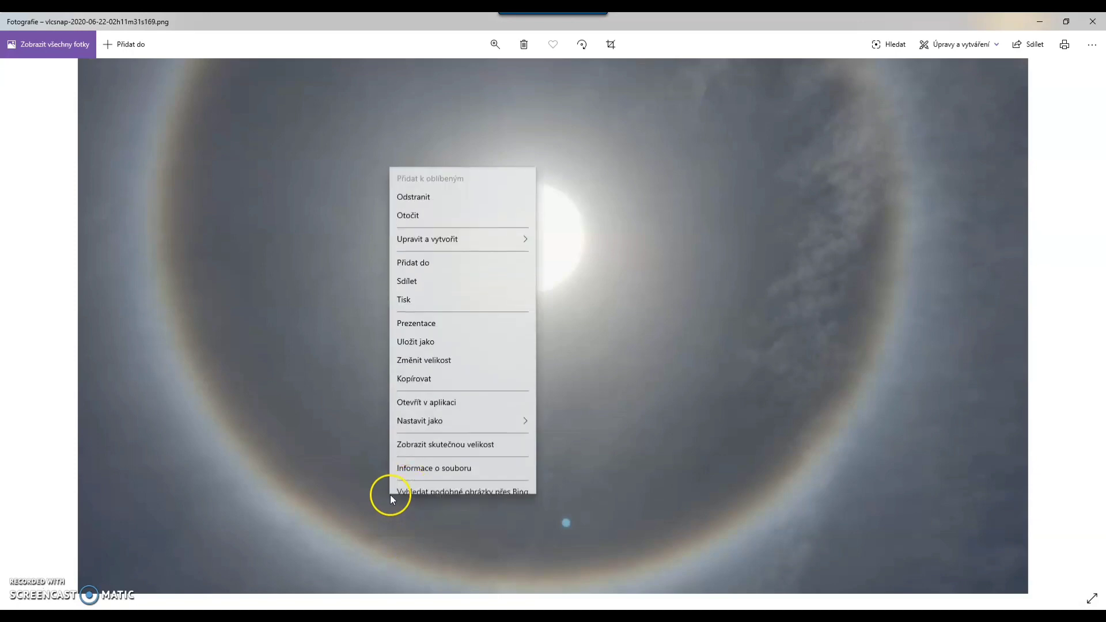
pyautogui.click(441, 395)
pyautogui.scroll(-3, 116, 215)
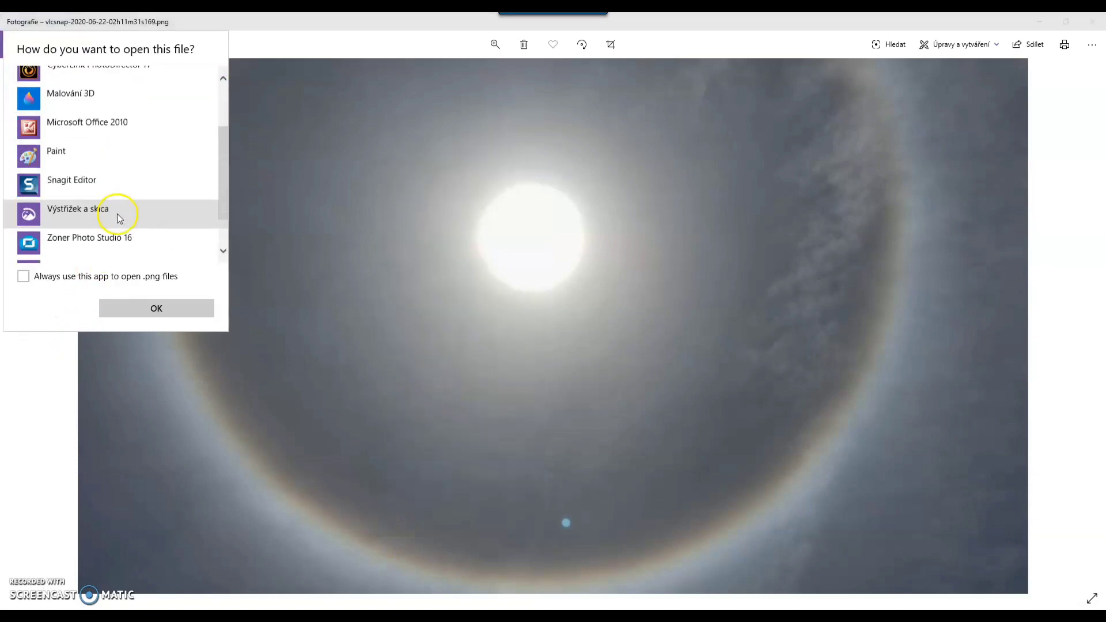
pyautogui.click(128, 244)
pyautogui.click(181, 309)
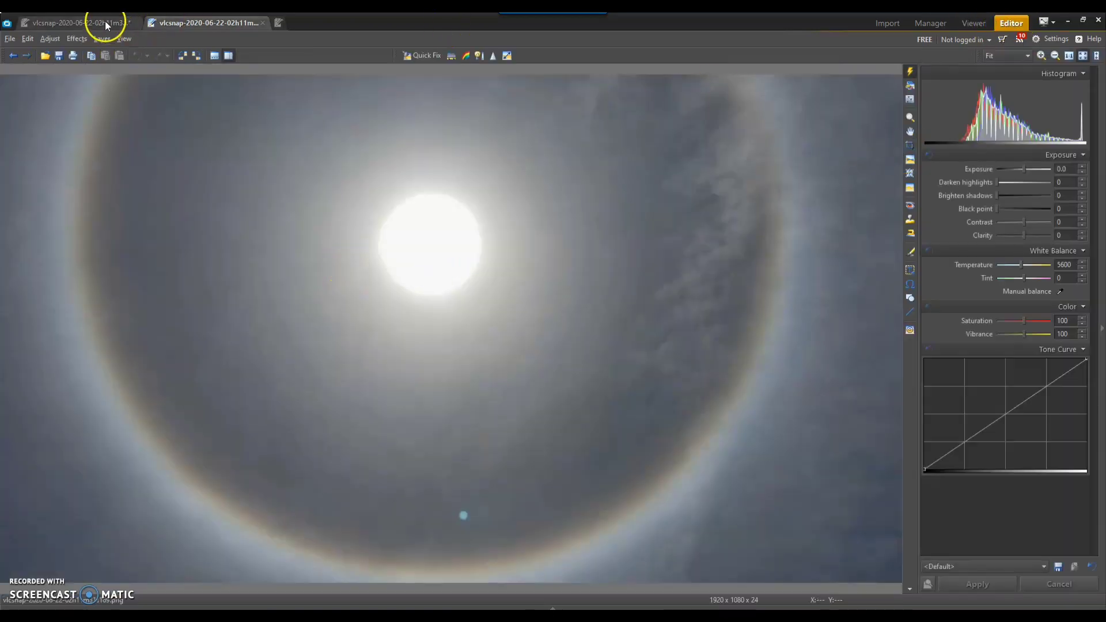
# Compare the original photo's sun disc at 400 % with the processed ring pattern by alternating between the two images.
pyautogui.click(105, 21)
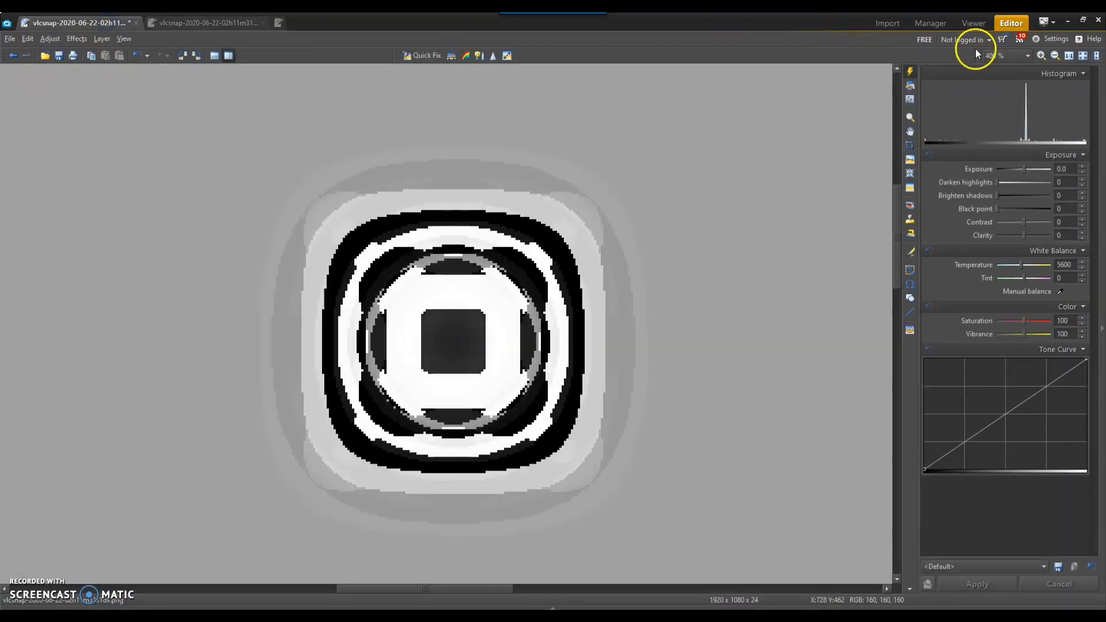
pyautogui.click(218, 27)
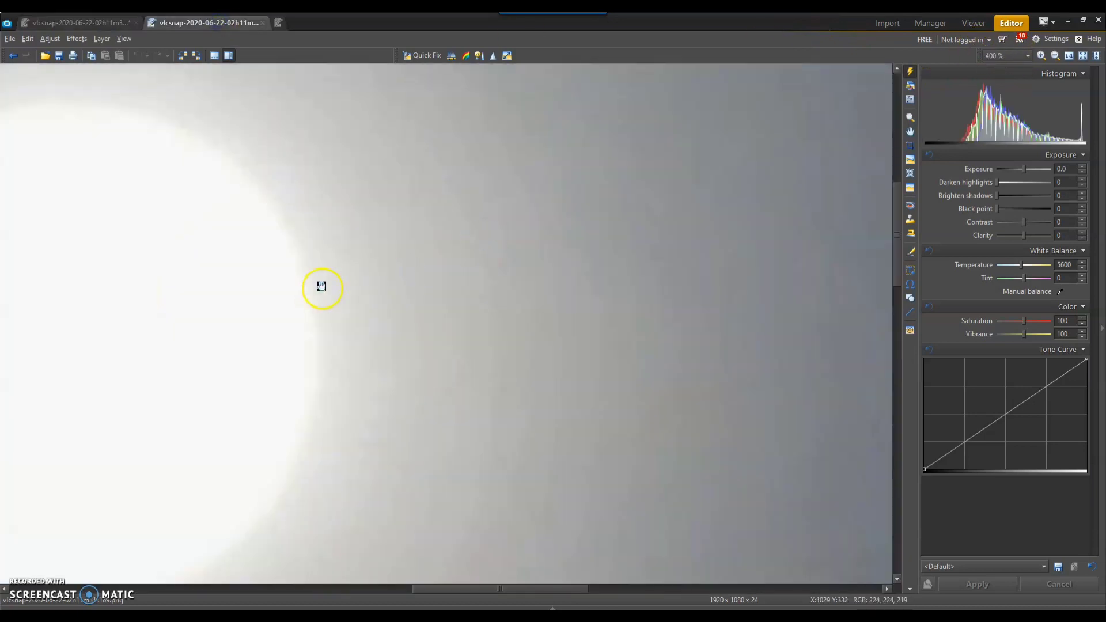
pyautogui.moveTo(322, 287); pyautogui.dragTo(610, 293)
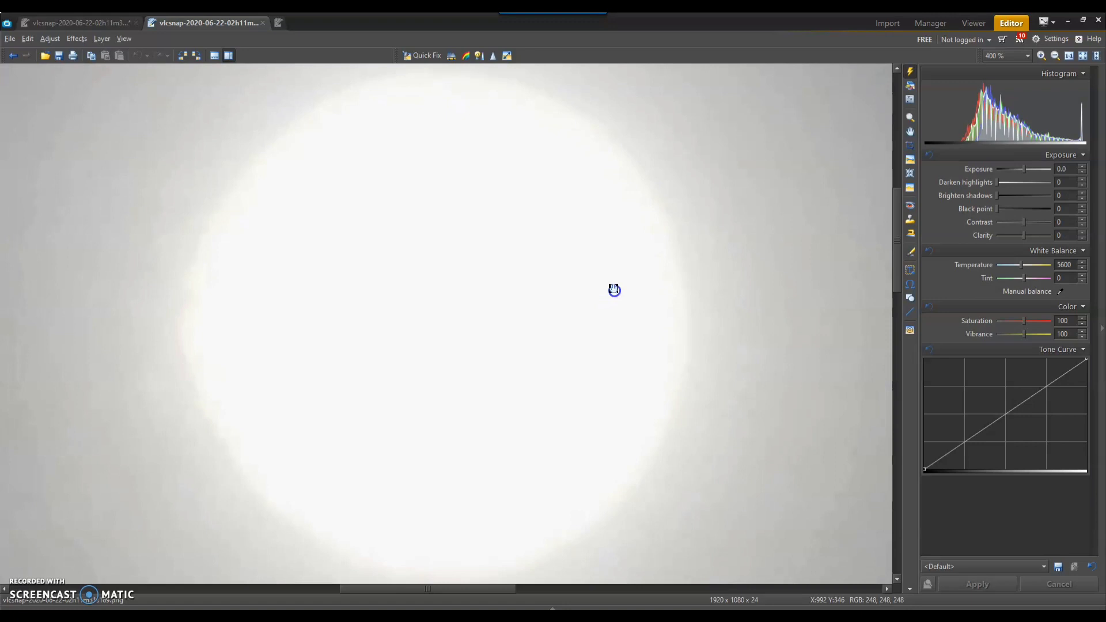
pyautogui.click(89, 22)
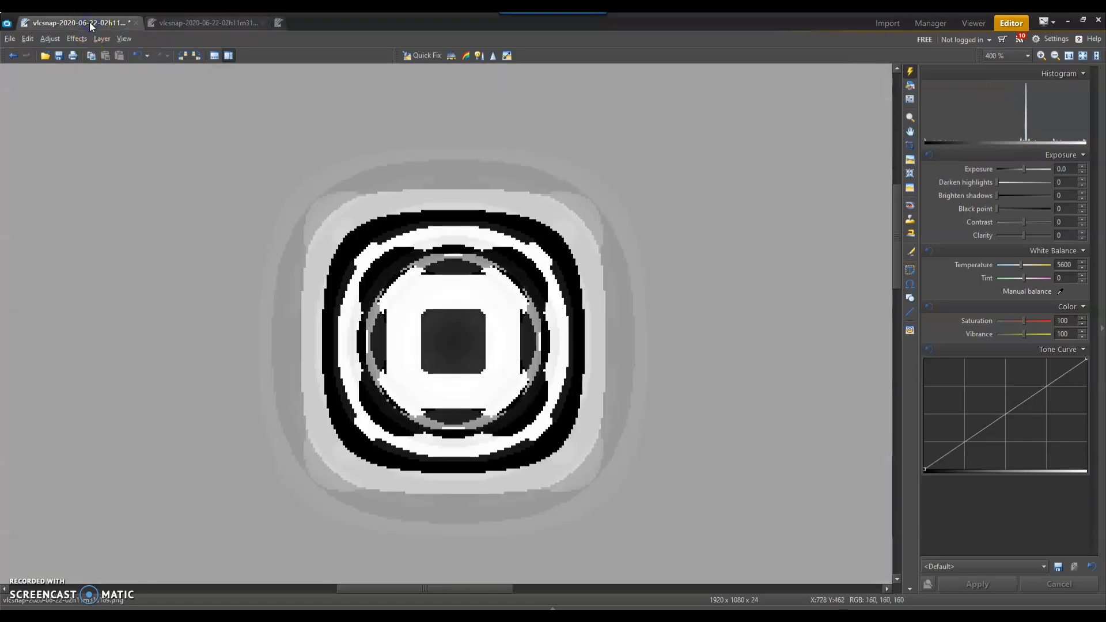
pyautogui.click(229, 21)
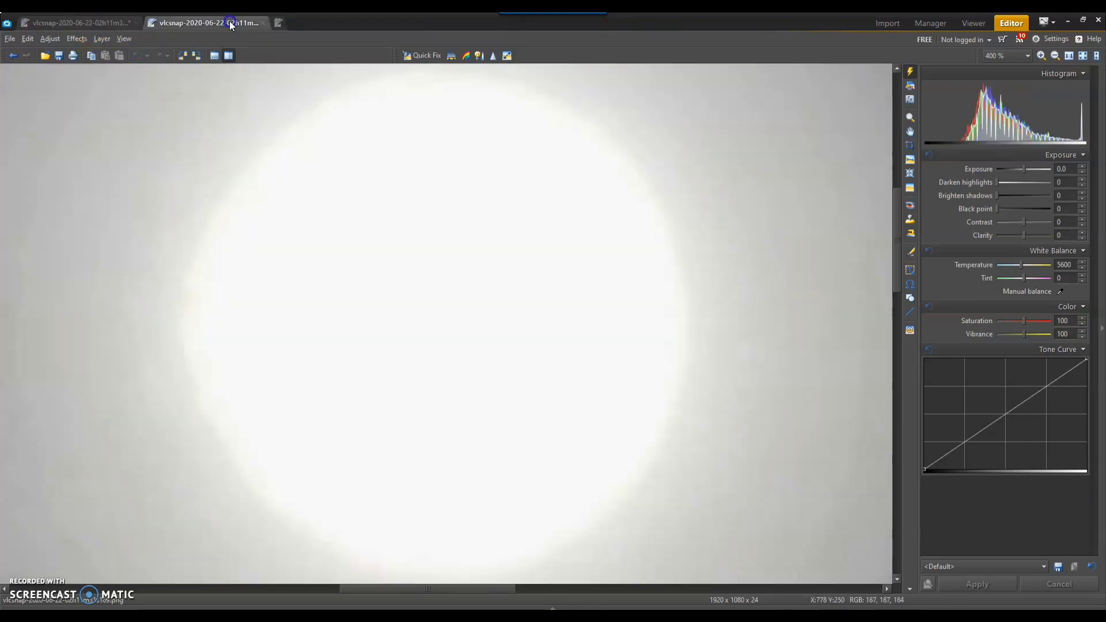
pyautogui.click(102, 20)
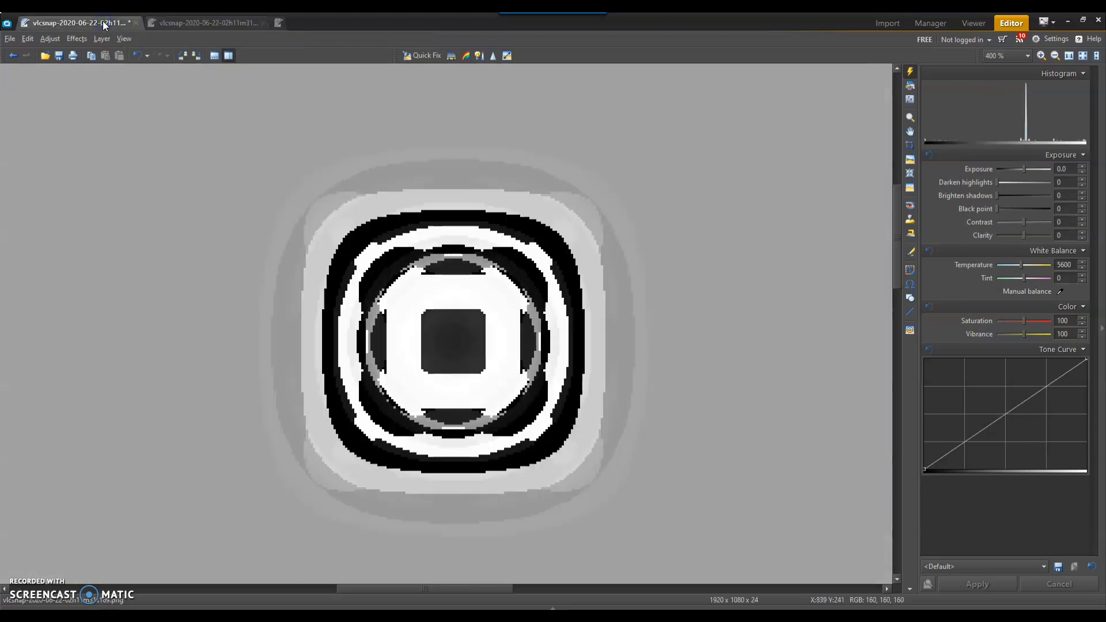
pyautogui.click(210, 23)
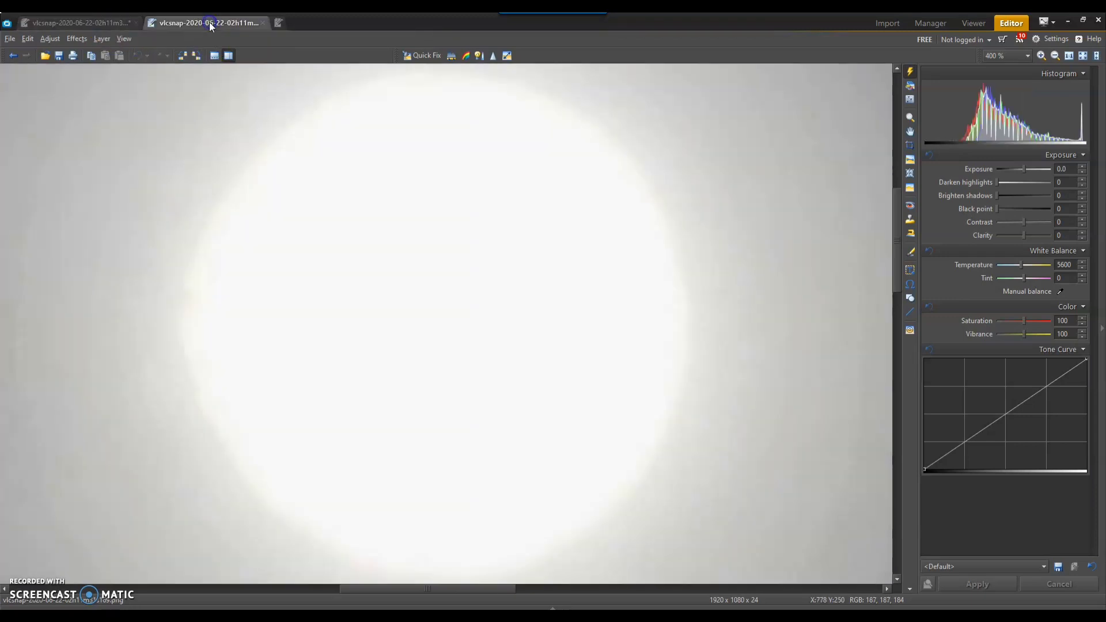
pyautogui.click(100, 23)
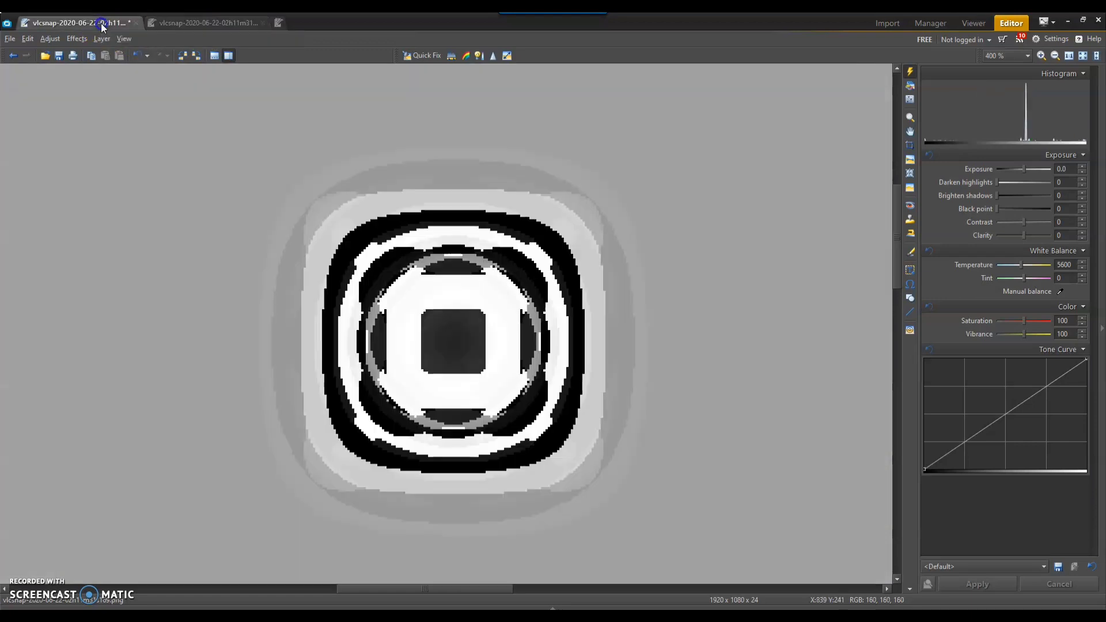
# Hide the adjustment panel and examine the processed rings around the dark core centered at 800 %.
pyautogui.click(1100, 441)
pyautogui.scroll(2, 523, 322)
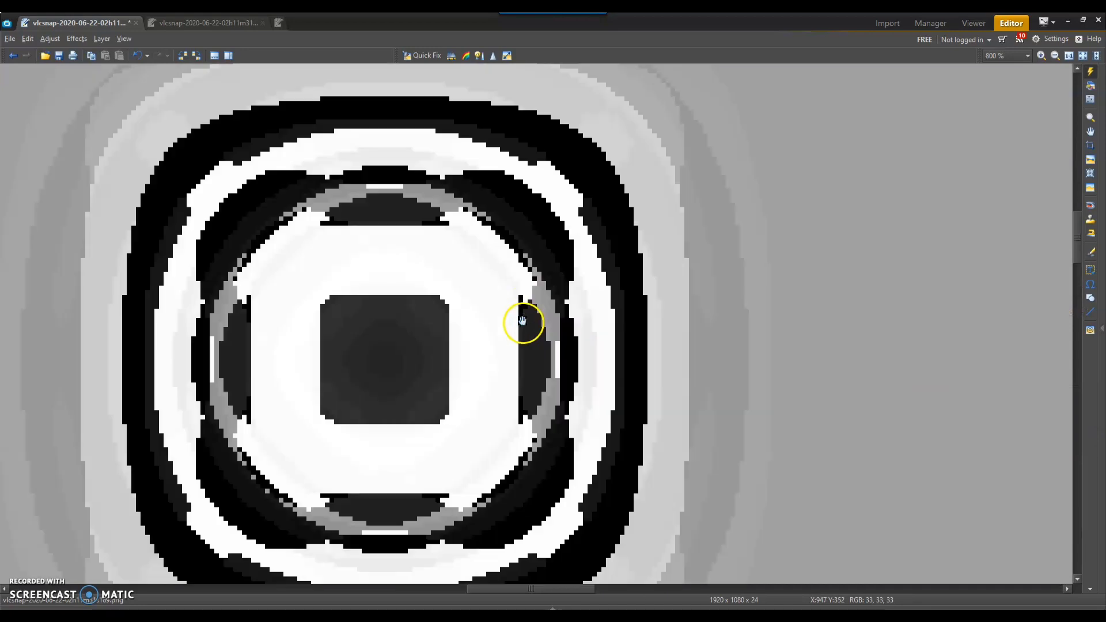
pyautogui.moveTo(484, 336); pyautogui.dragTo(601, 303)
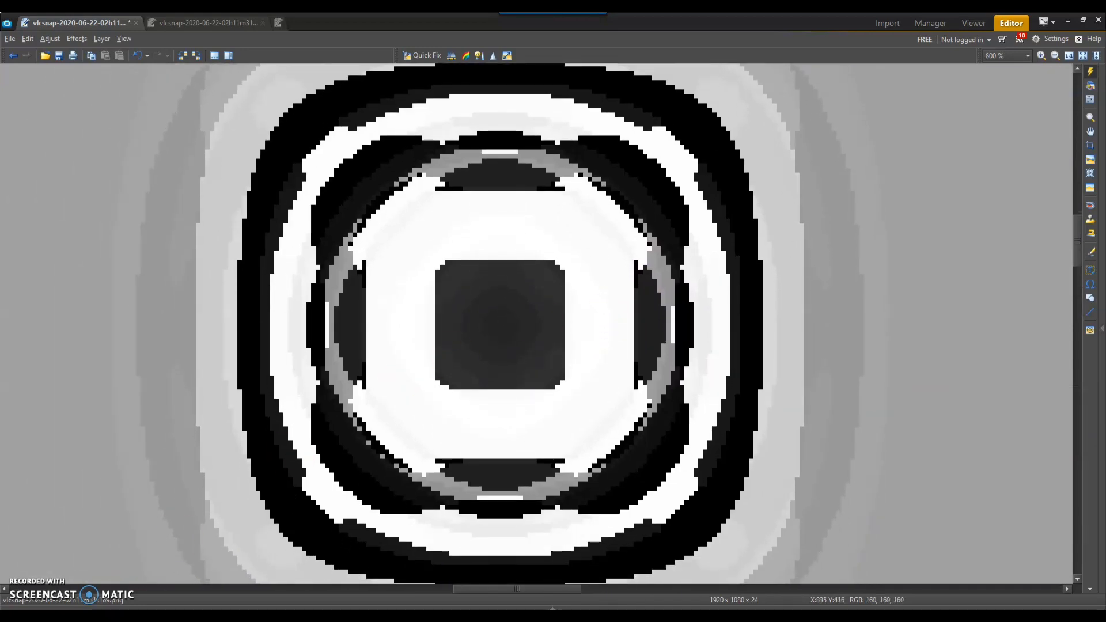